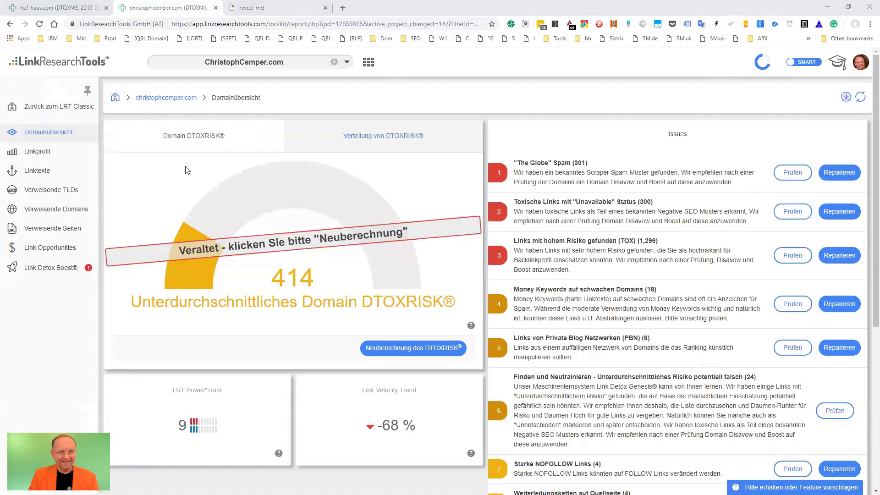
# Switch to the AffiliateSummit.com project and look through its list of issues
pyautogui.click(259, 65)
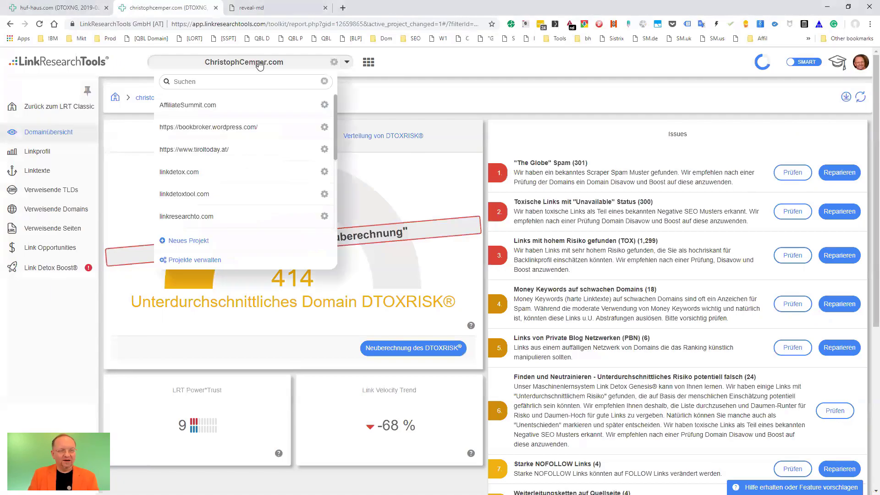
pyautogui.click(202, 106)
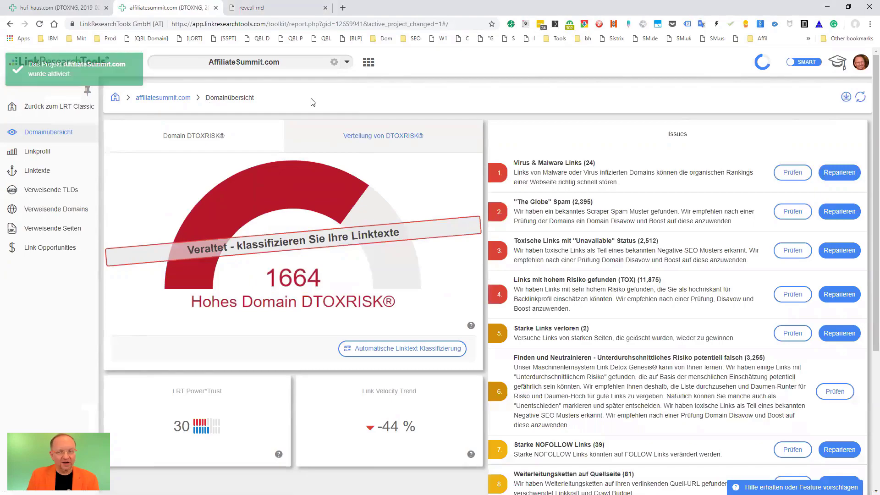
pyautogui.scroll(-2, 654, 187)
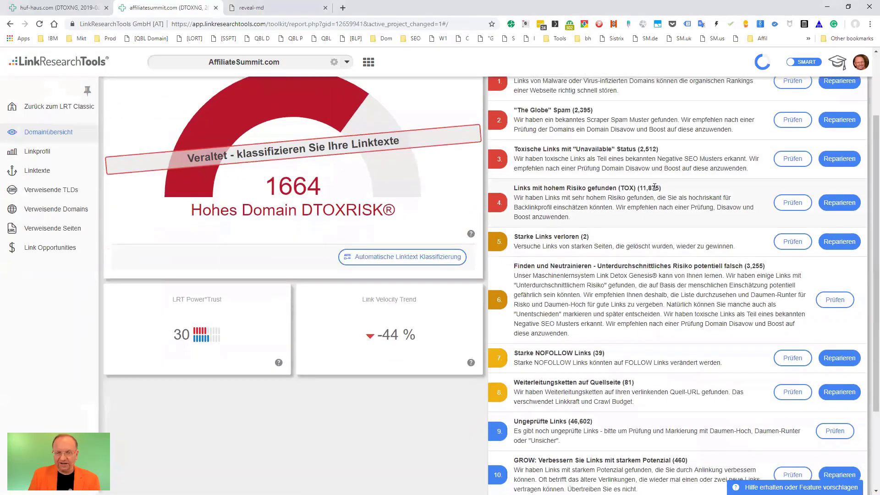
pyautogui.scroll(-3, 654, 187)
pyautogui.scroll(5, 665, 321)
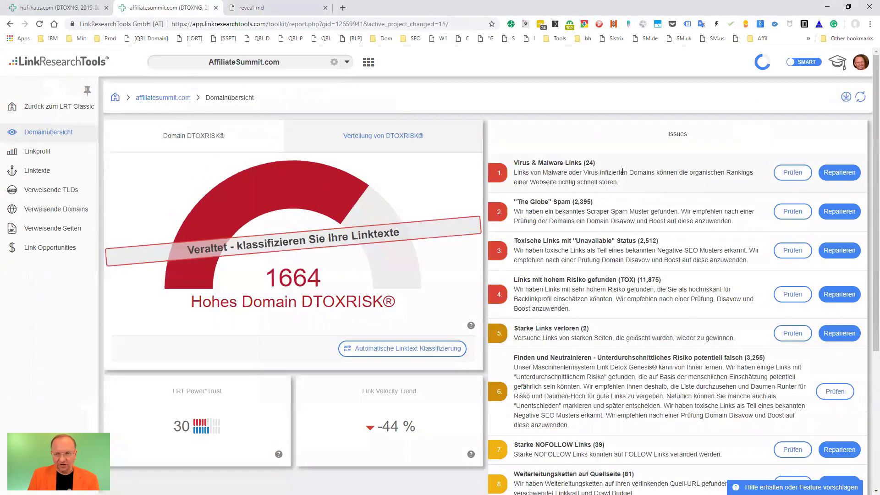
# Switch back to the ChristophCemper.com project and show its report in full screen
pyautogui.click(301, 66)
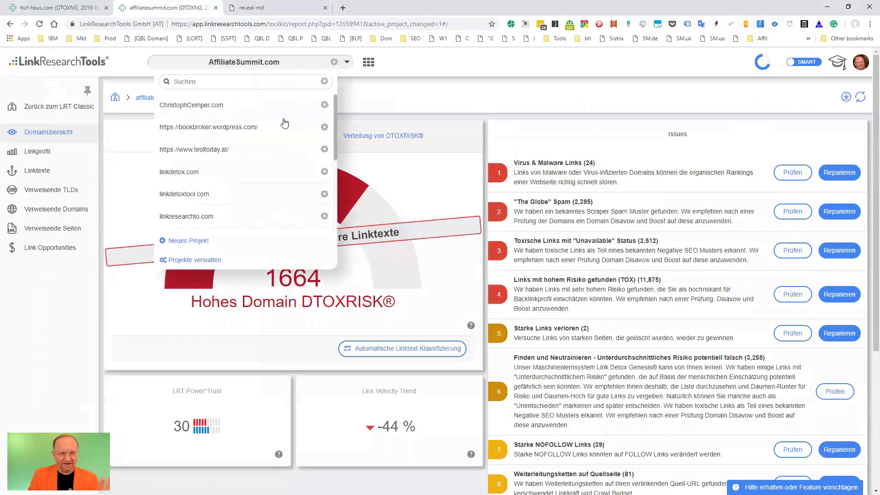
pyautogui.click(257, 108)
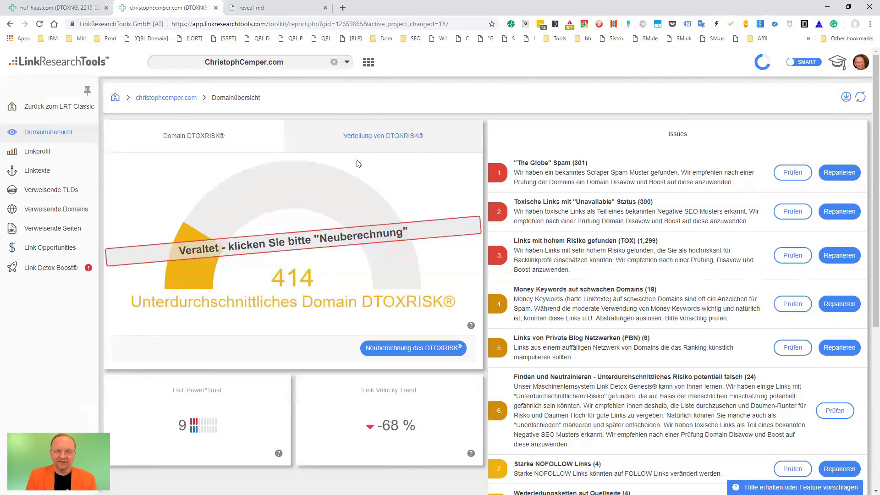
pyautogui.press('F11')
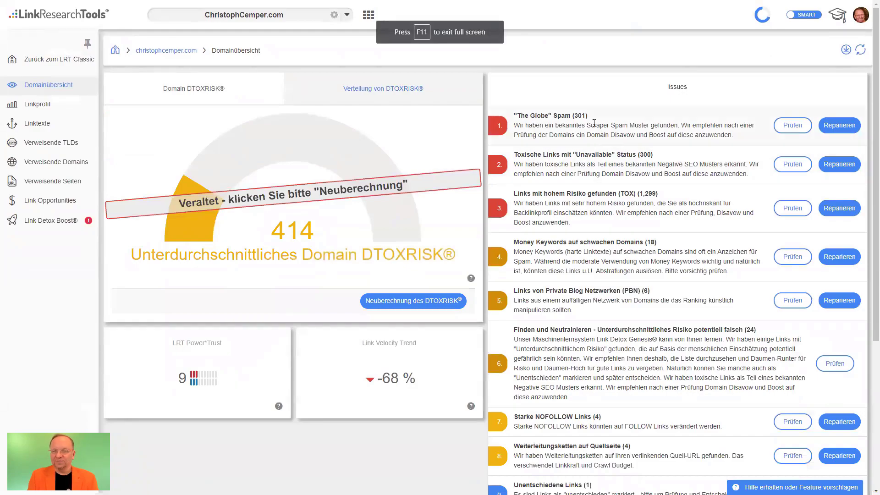
# Check the linking pages behind the "The Globe" Spam issue and examine their link texts by count and by DTOXRISK
pyautogui.moveTo(594, 123); pyautogui.dragTo(727, 125)
pyautogui.click(792, 125)
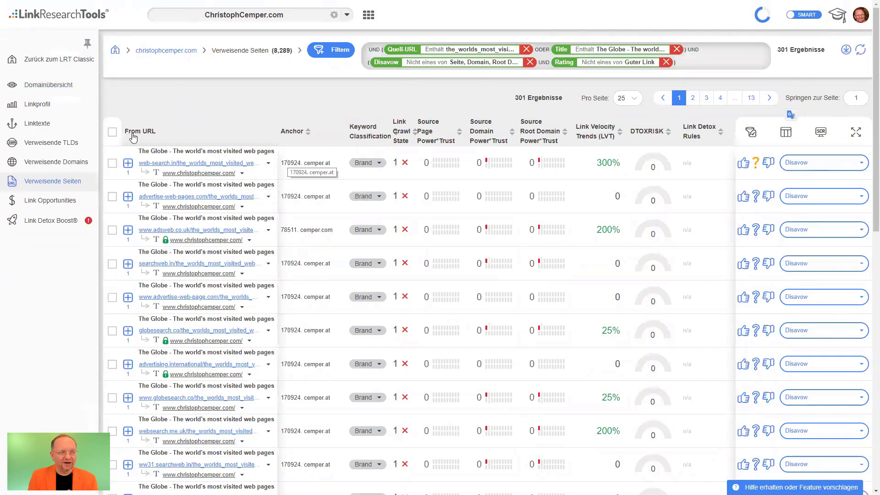
pyautogui.click(38, 123)
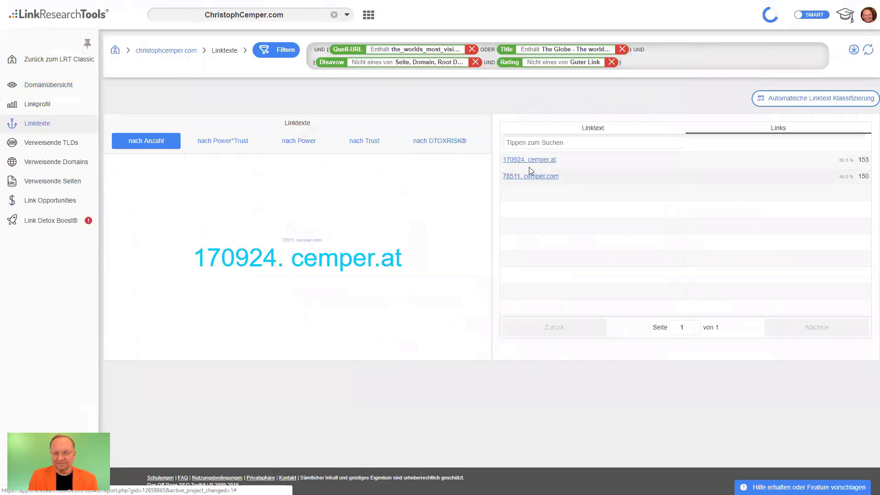
pyautogui.moveTo(555, 161); pyautogui.dragTo(530, 171)
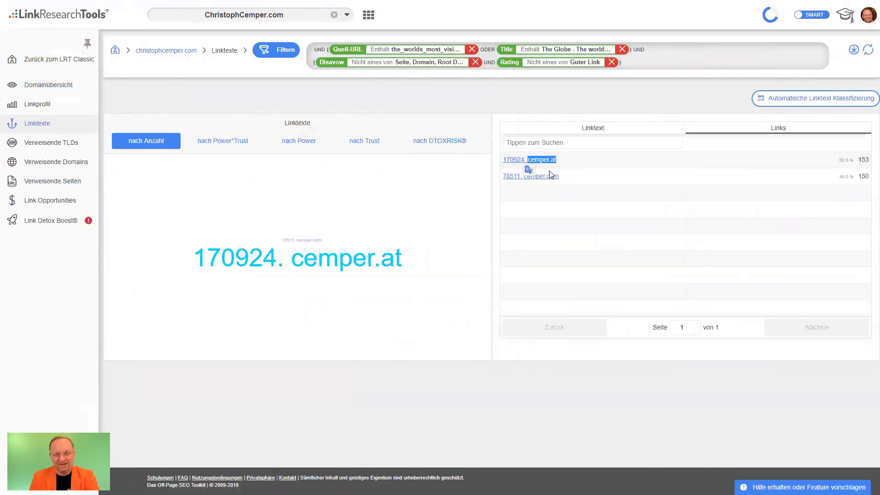
pyautogui.click(566, 410)
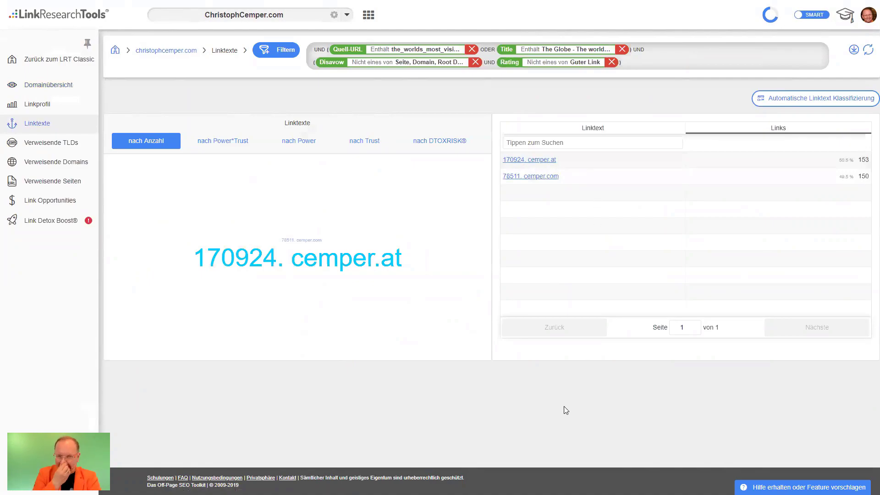
pyautogui.click(418, 145)
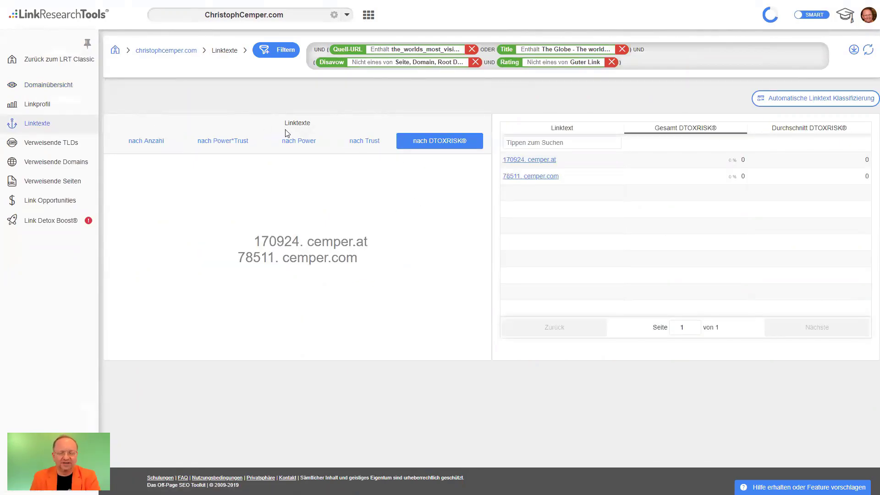
# Show the referring domains of the "The Globe" spam links, sorted by Source Domain Power*Trust and then by Site Wide Links
pyautogui.click(36, 86)
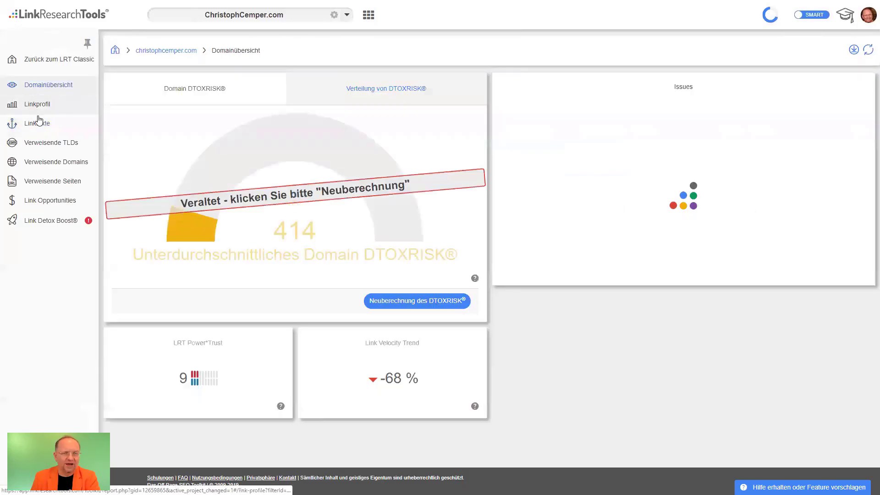
pyautogui.click(50, 110)
pyautogui.click(51, 124)
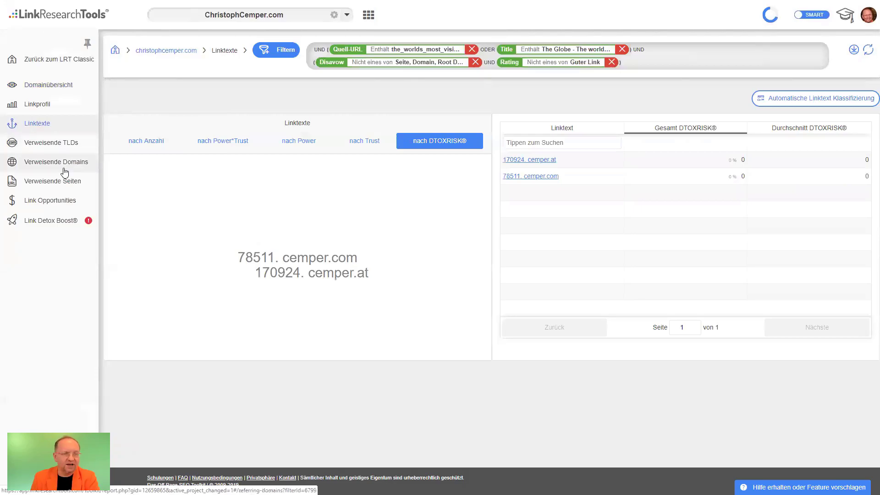
pyautogui.click(64, 173)
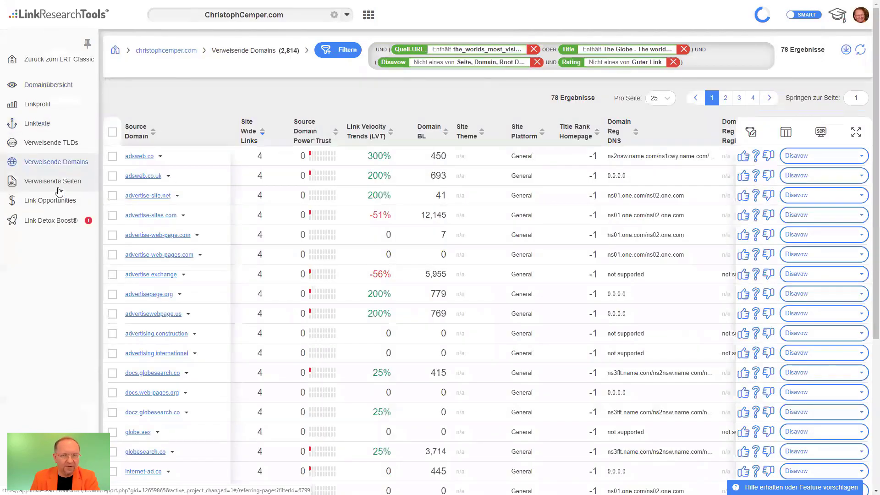
pyautogui.click(298, 133)
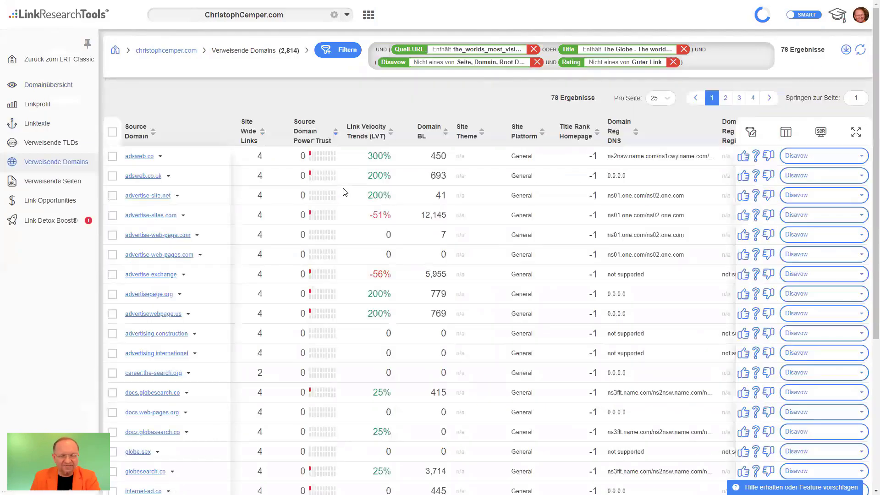
pyautogui.click(312, 134)
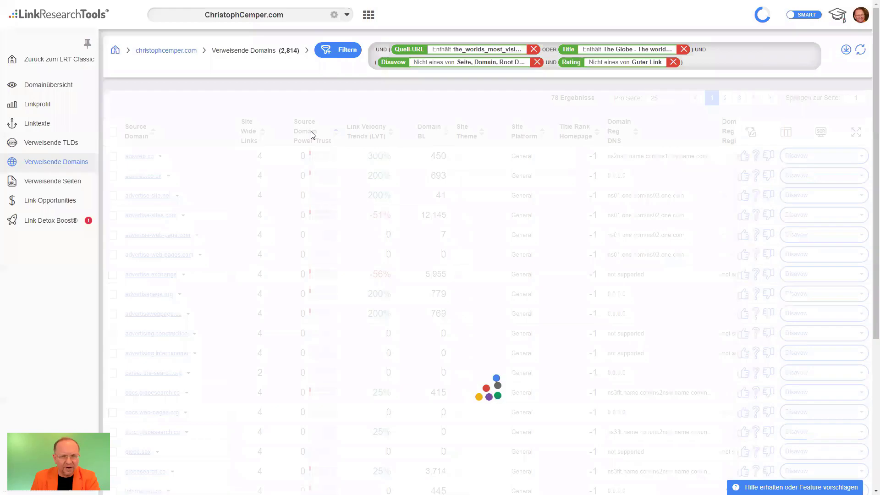
pyautogui.click(312, 135)
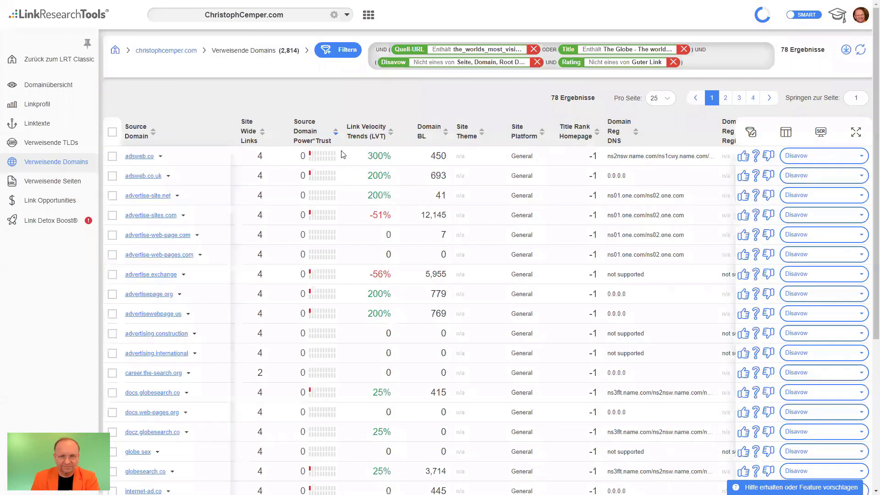
pyautogui.click(257, 136)
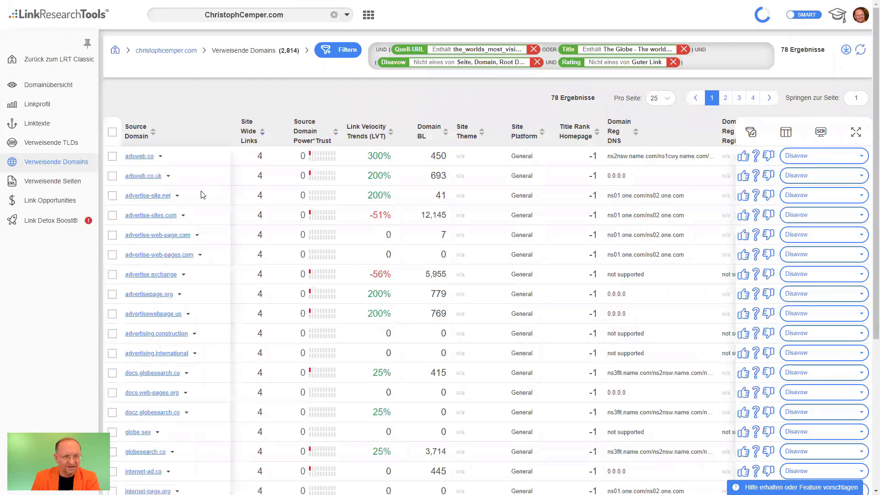
# Show the linking pages from adsweb.co and examine the filter rules for source URL, title, disavow and rating
pyautogui.click(158, 155)
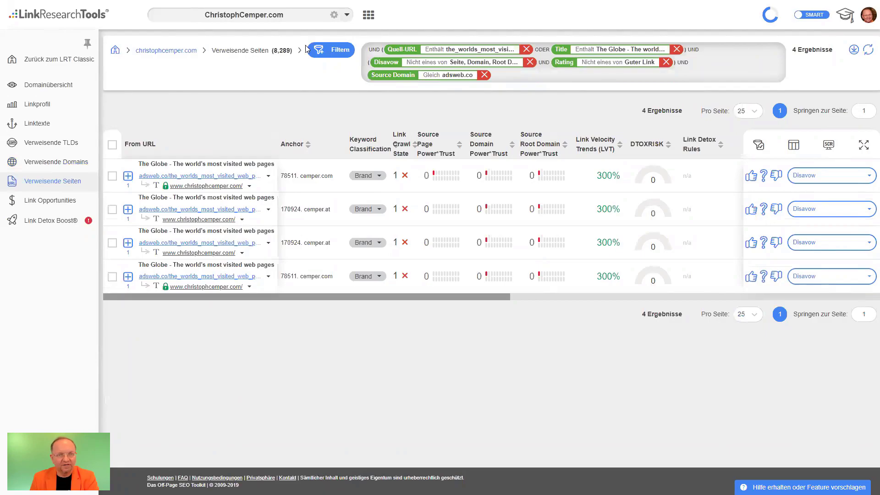
pyautogui.click(328, 49)
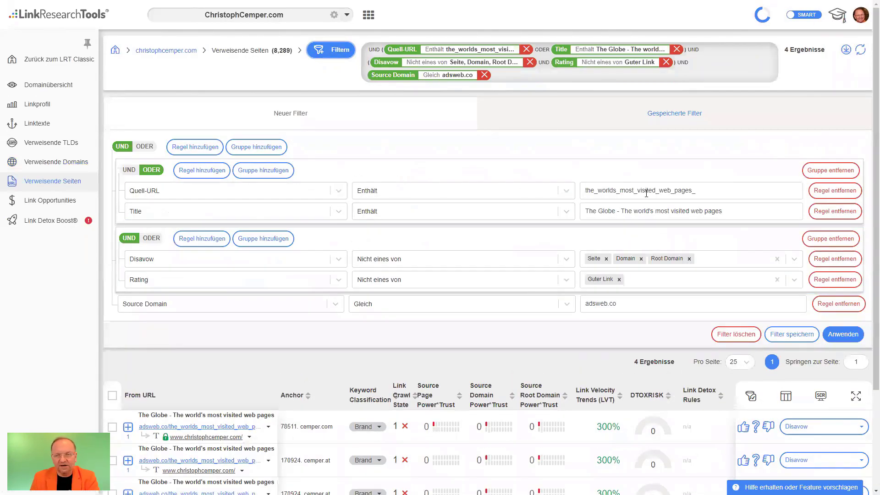
pyautogui.doubleClick(729, 190)
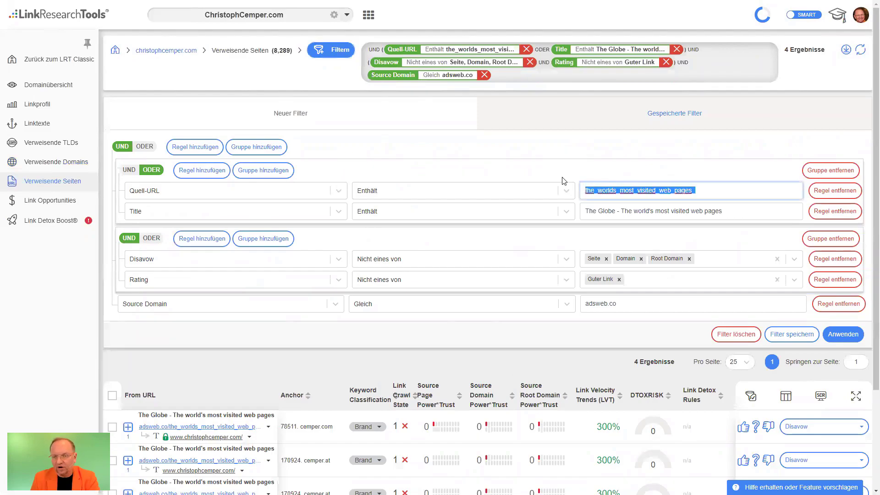
pyautogui.tripleClick(748, 215)
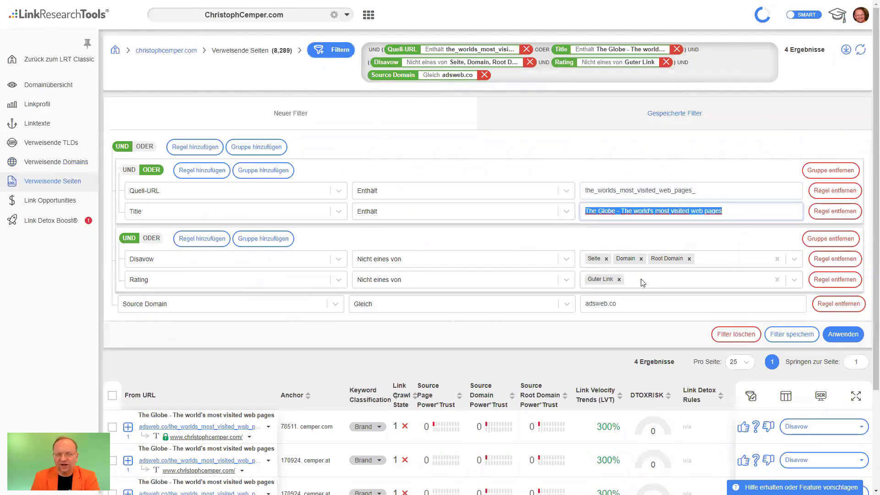
pyautogui.click(593, 331)
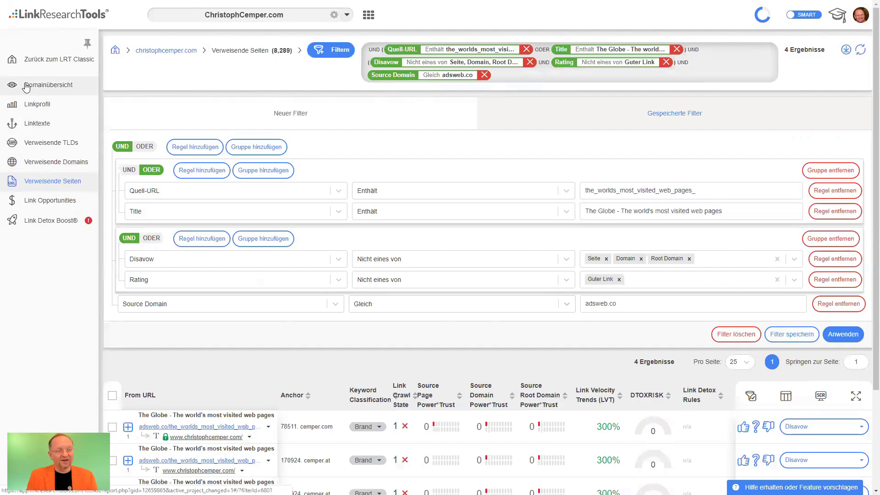
# Repair the "The Globe" Spam issue from the domain overview by disavowing all its domains
pyautogui.click(36, 96)
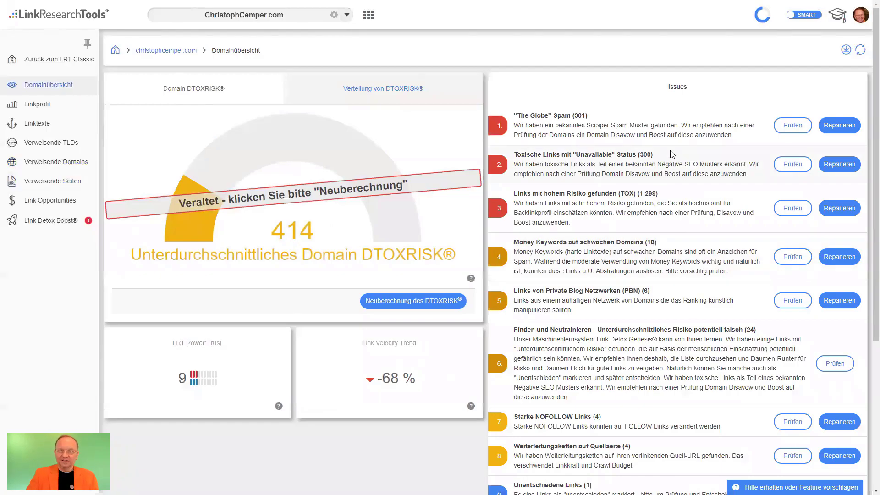
pyautogui.click(839, 125)
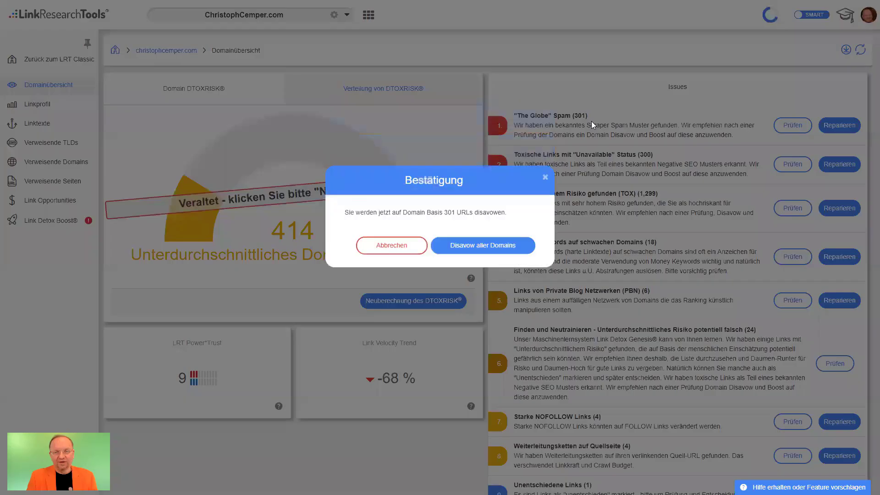
pyautogui.moveTo(443, 244); pyautogui.dragTo(535, 245)
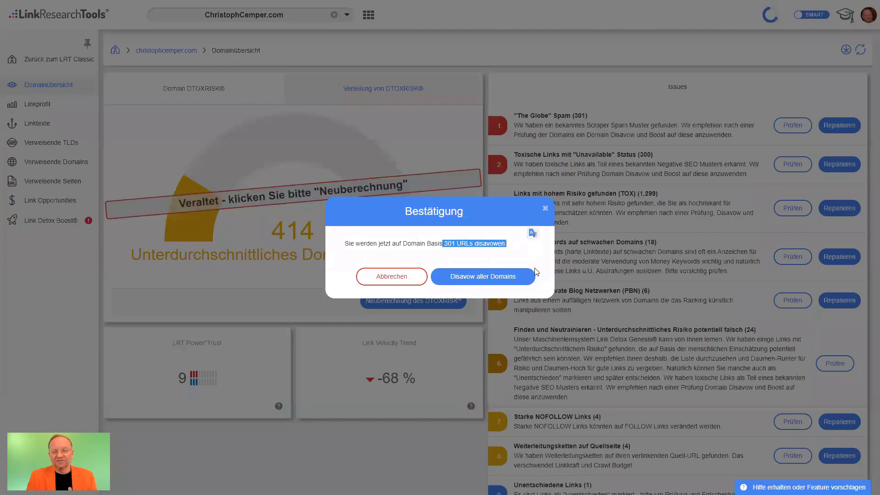
pyautogui.click(516, 285)
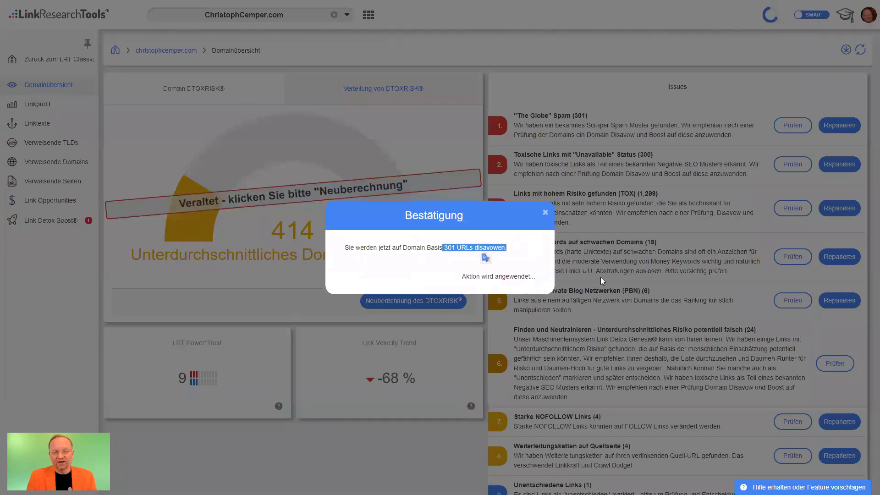
pyautogui.click(438, 279)
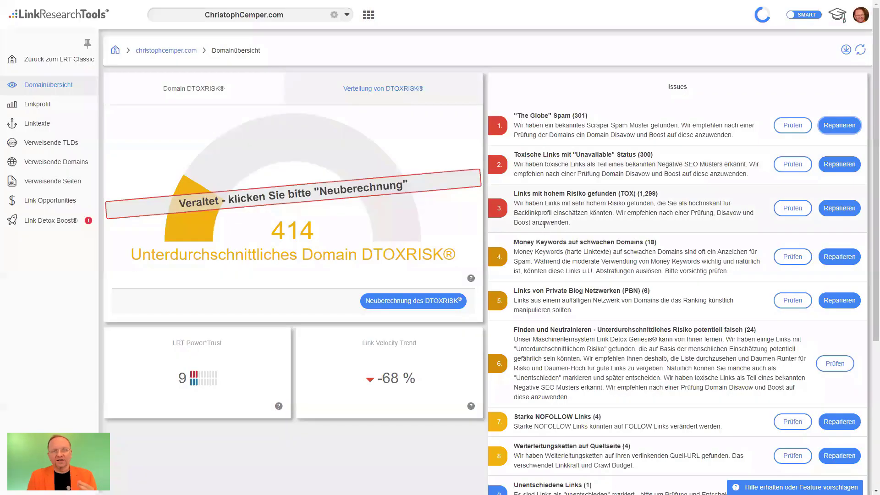
# Look at the Google disavow file disclaimer and the Link Detox Boost start conditions, dismissing both without accepting
pyautogui.click(845, 49)
pyautogui.click(805, 68)
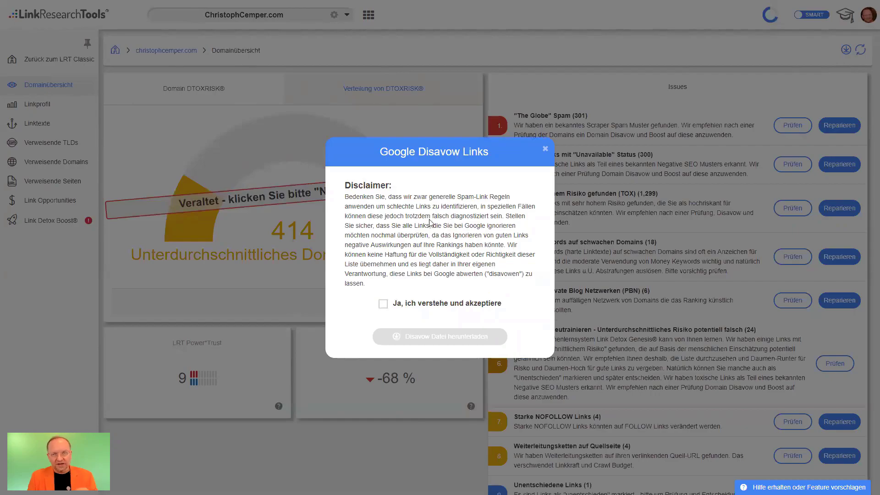
pyautogui.click(552, 152)
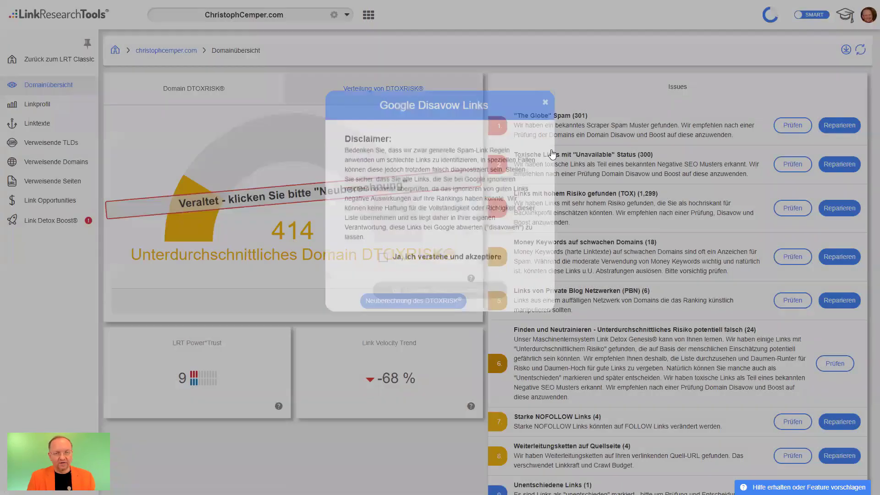
pyautogui.click(63, 221)
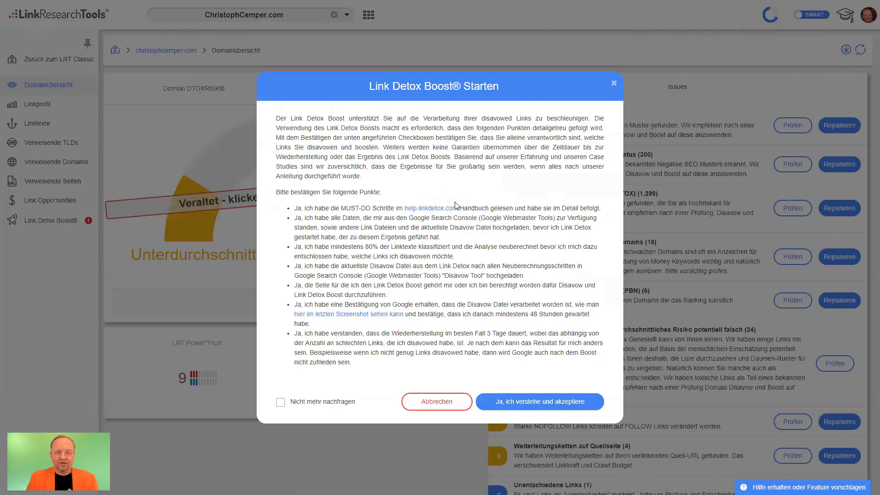
pyautogui.click(438, 403)
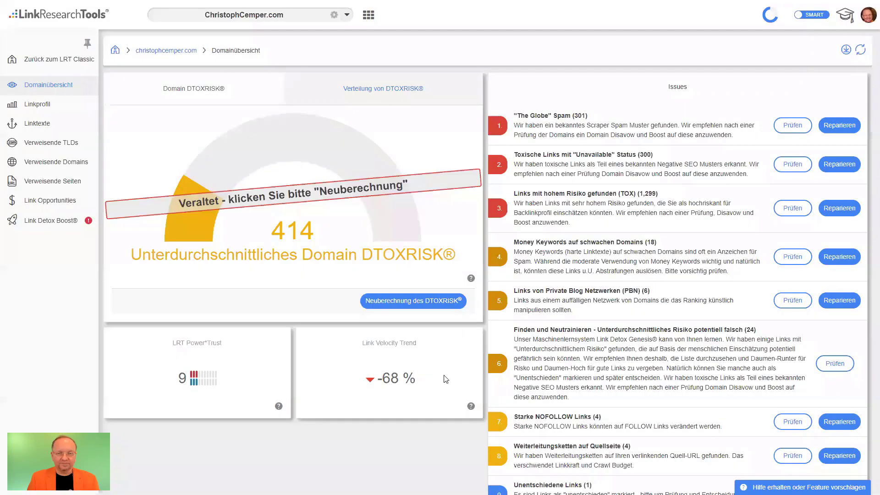
# Examine the "The Globe" spam linking pages sorted by Source Page Power*Trust and by anchor, plus their DTOXRISK link profile
pyautogui.click(792, 126)
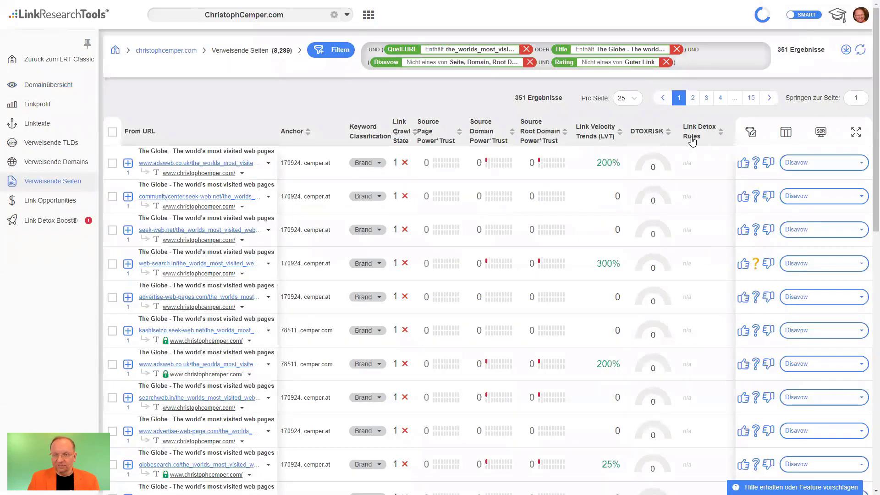
pyautogui.click(440, 132)
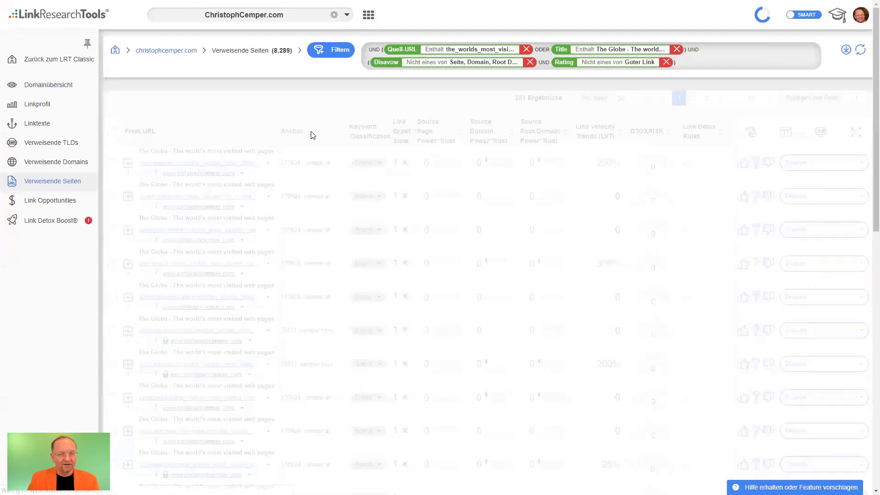
pyautogui.click(291, 133)
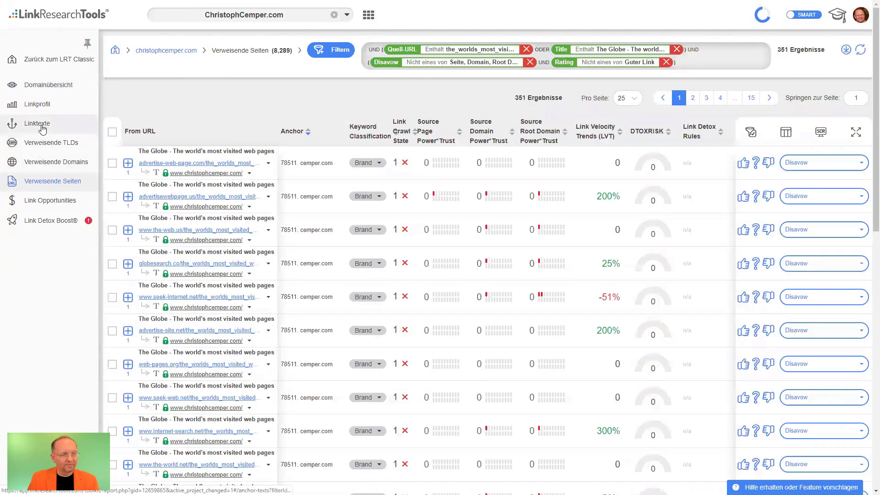
pyautogui.click(41, 105)
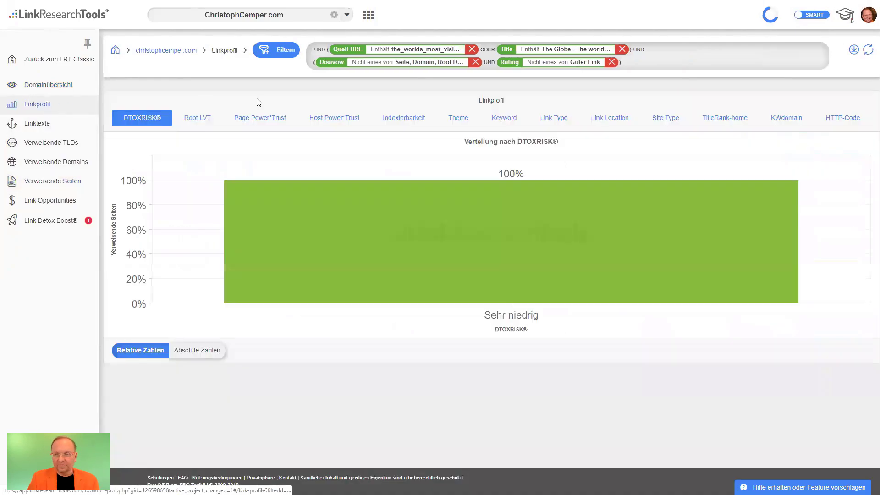
pyautogui.click(61, 85)
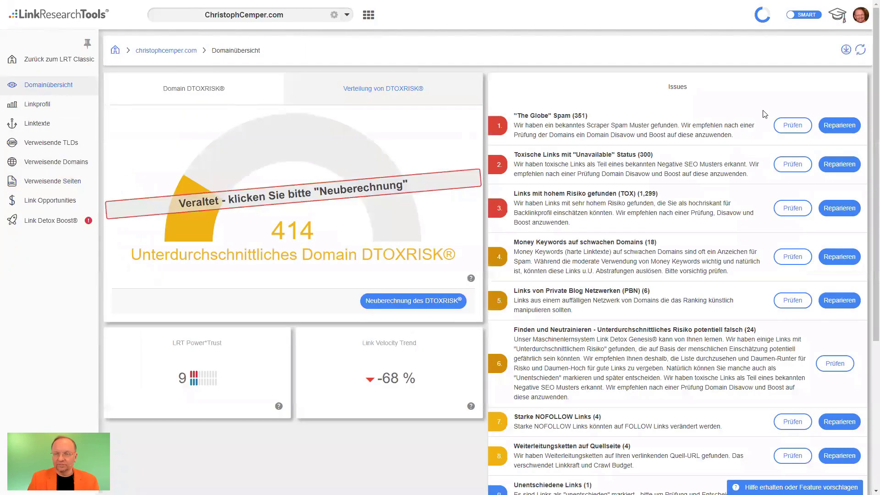
# Check the domain disavow confirmation for "The Globe" Spam without accepting it, and list the linking pages sorted by Source Page Power*Trust
pyautogui.click(841, 125)
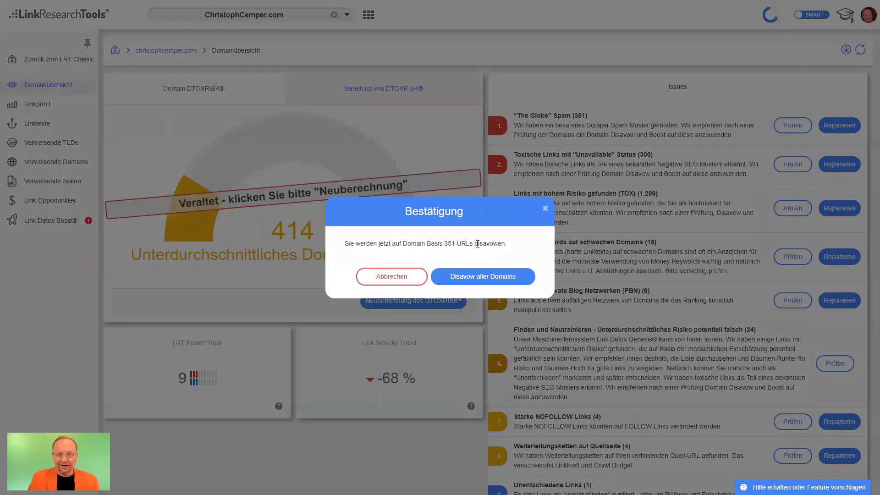
pyautogui.click(390, 277)
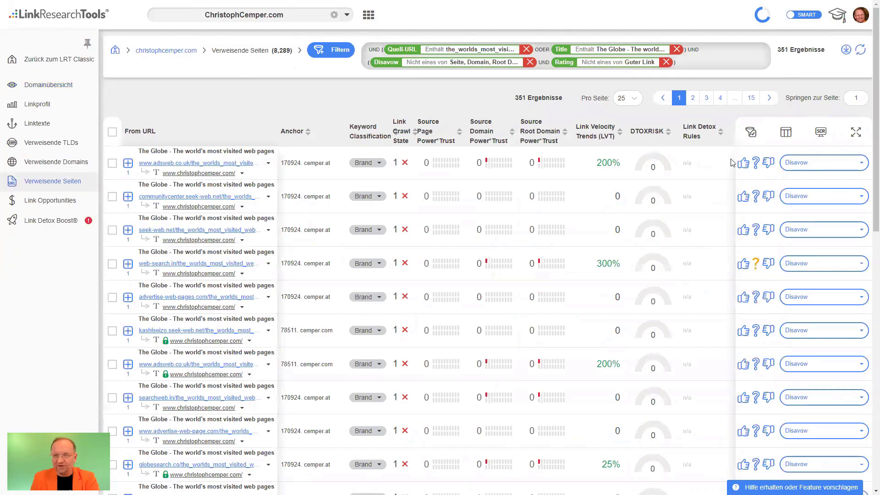
pyautogui.click(416, 144)
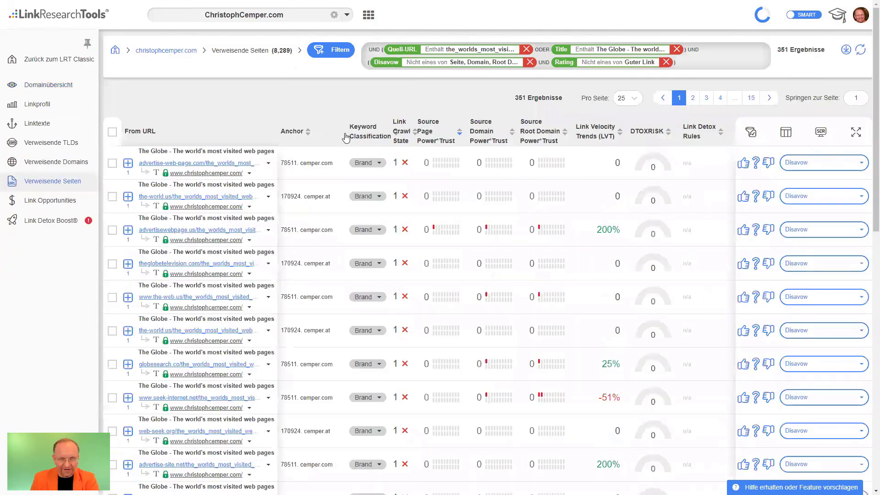
# Disavow the advertise-web-page.com and advertisewebpage.us links individually at root-domain level
pyautogui.click(821, 163)
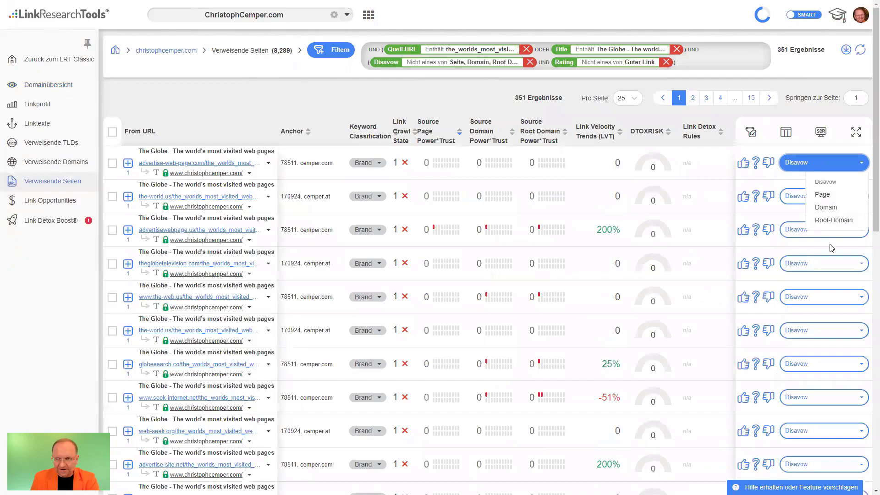
pyautogui.click(781, 232)
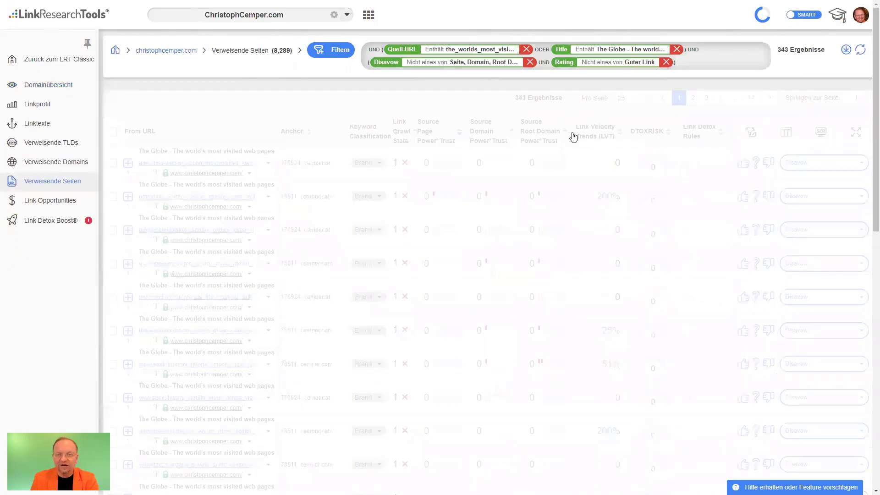
pyautogui.moveTo(520, 99); pyautogui.dragTo(538, 99)
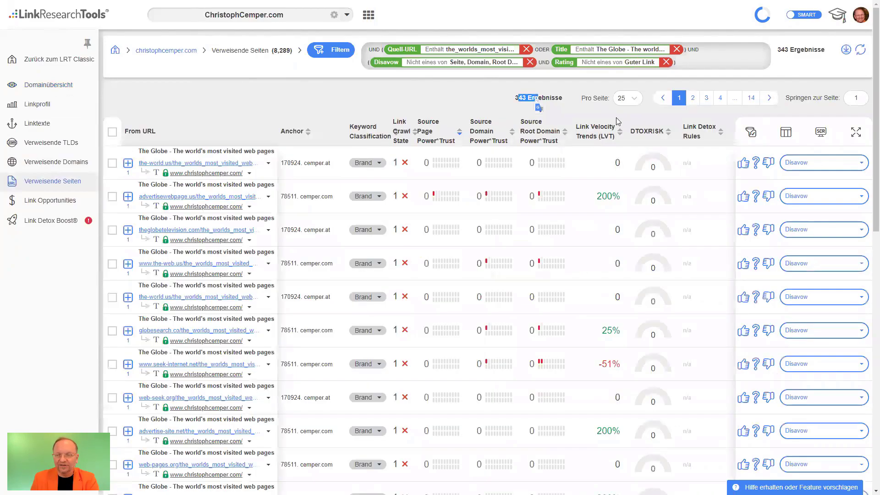
pyautogui.click(835, 196)
pyautogui.click(855, 256)
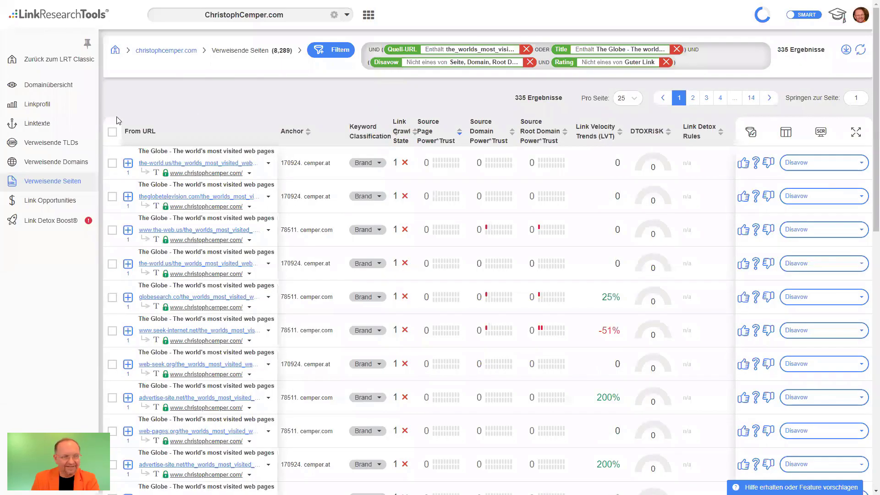
# Show the linking pages of the toxic "Unavailable" status issue and remove the Rating rule from their filter
pyautogui.click(45, 87)
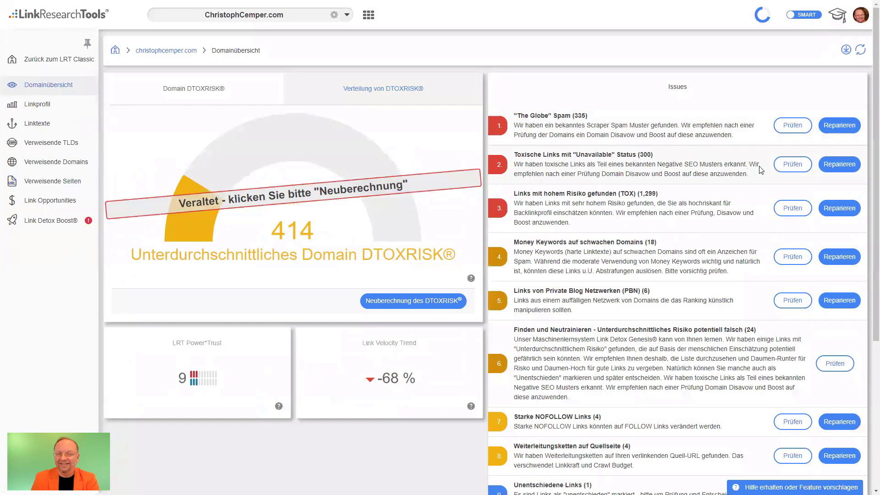
pyautogui.click(795, 166)
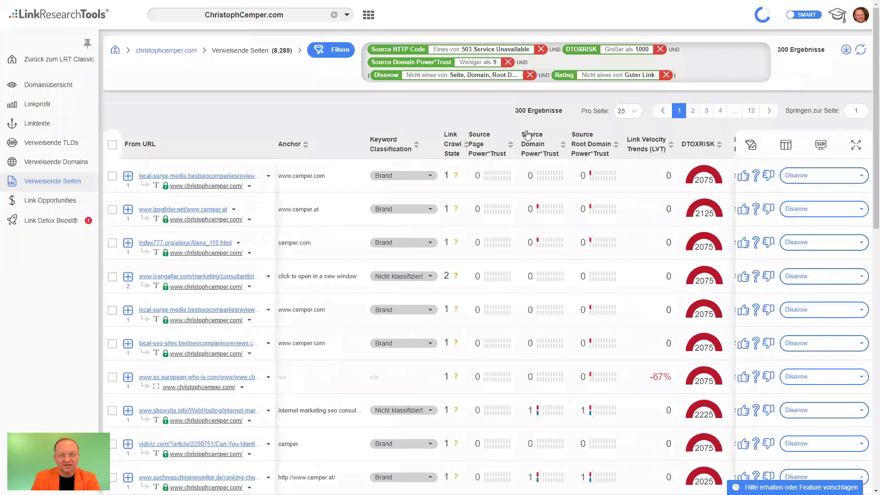
pyautogui.click(331, 49)
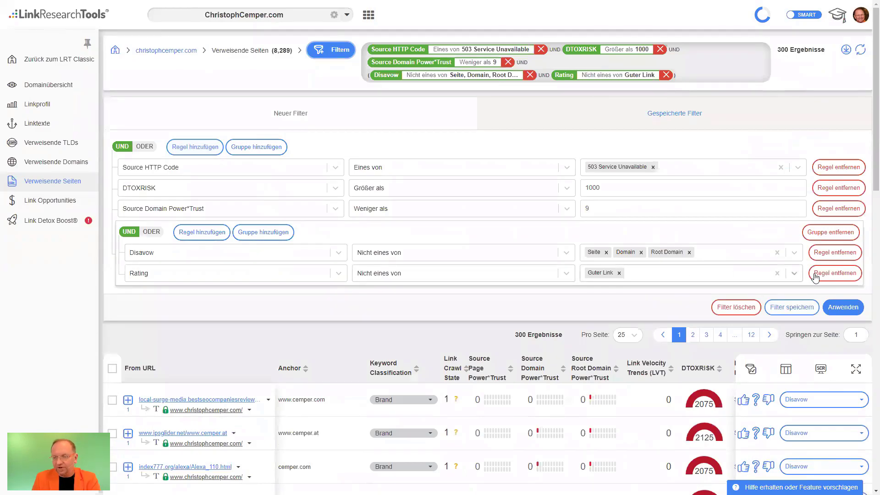
pyautogui.click(830, 274)
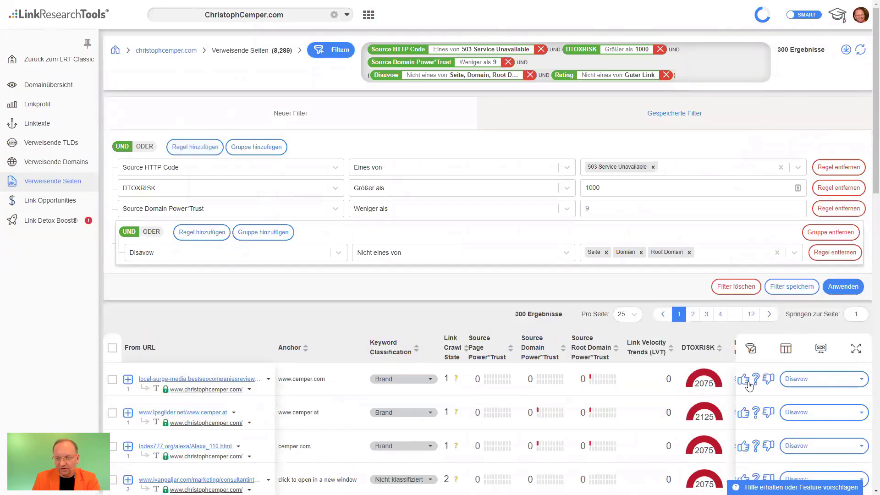
# Save the current filter under the name "CCC TEST"
pyautogui.click(792, 287)
pyautogui.click(458, 254)
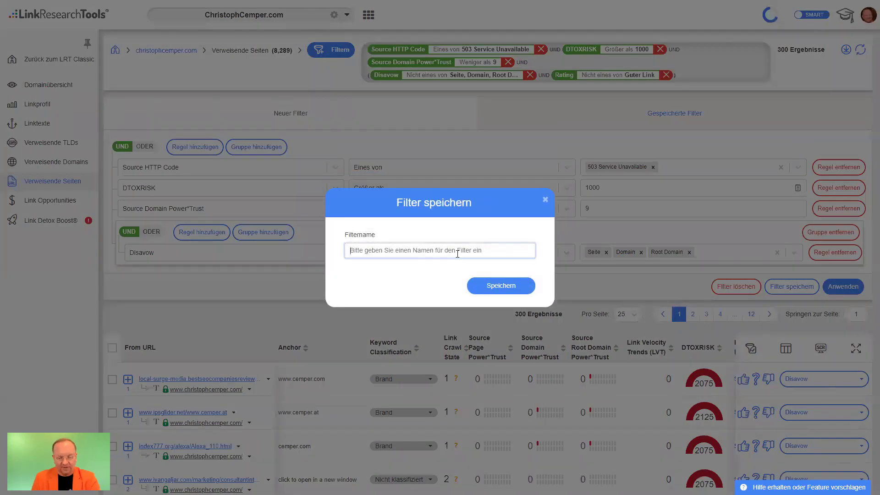
pyautogui.write('CCC TEST')
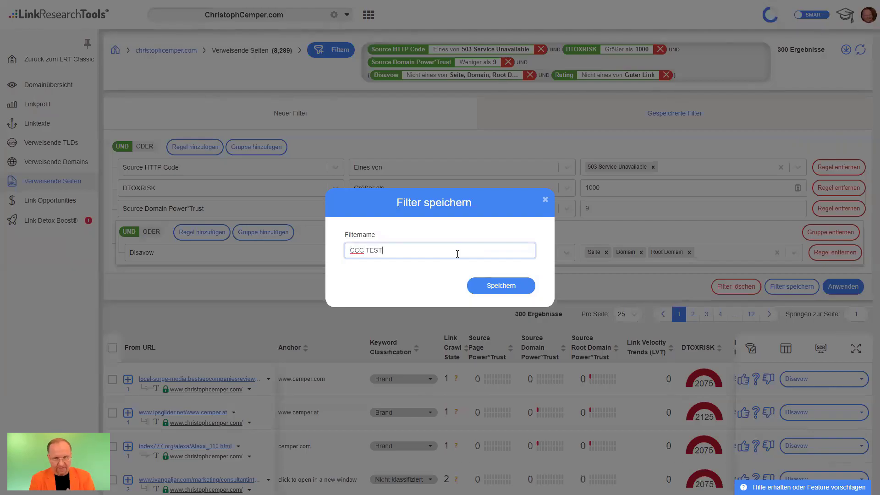
pyautogui.click(525, 287)
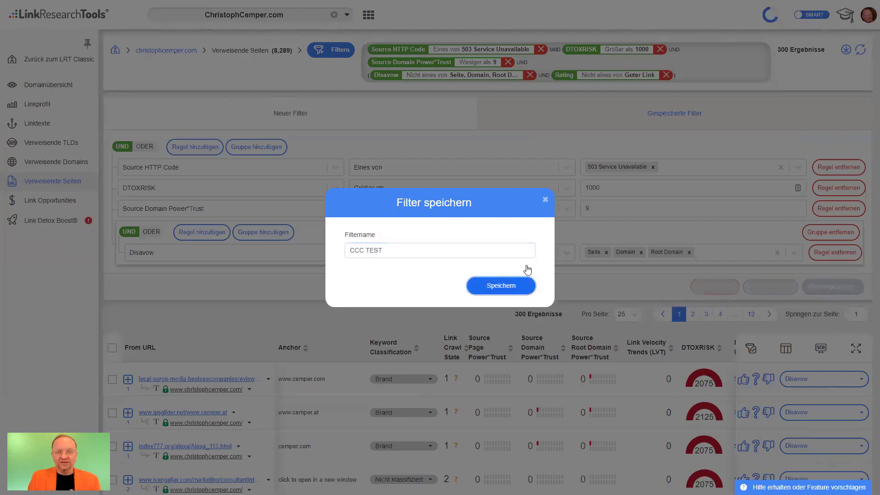
# Switch the active project to AffiliateSummit.com
pyautogui.click(295, 15)
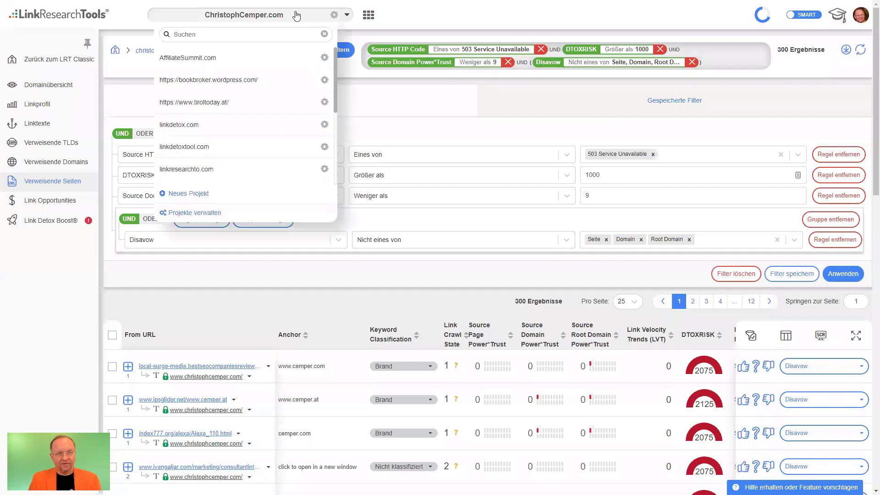
pyautogui.scroll(-2, 235, 164)
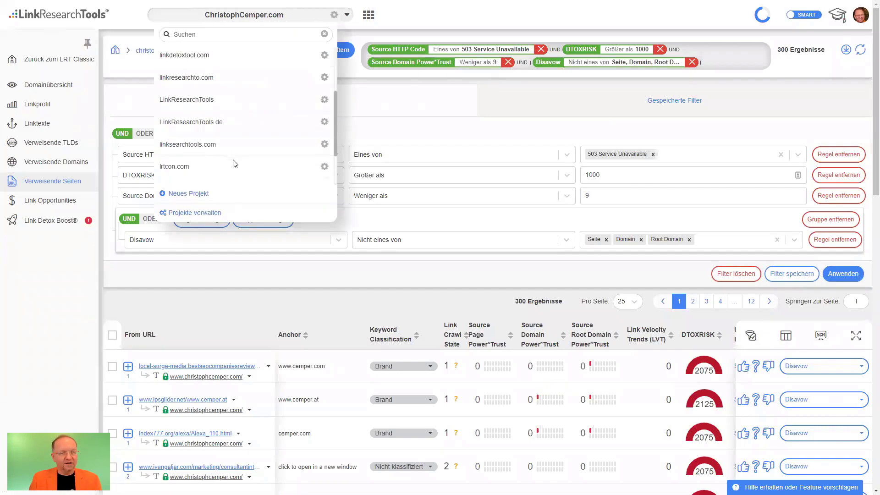
pyautogui.scroll(3, 252, 101)
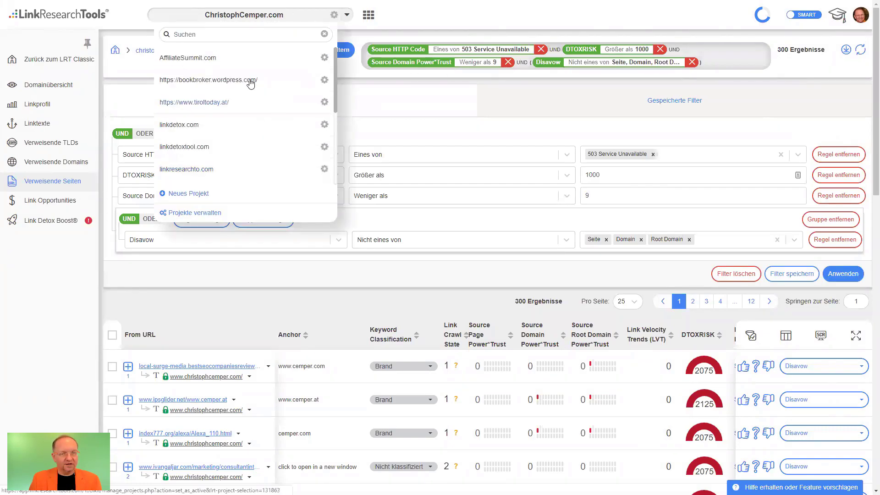
pyautogui.click(223, 73)
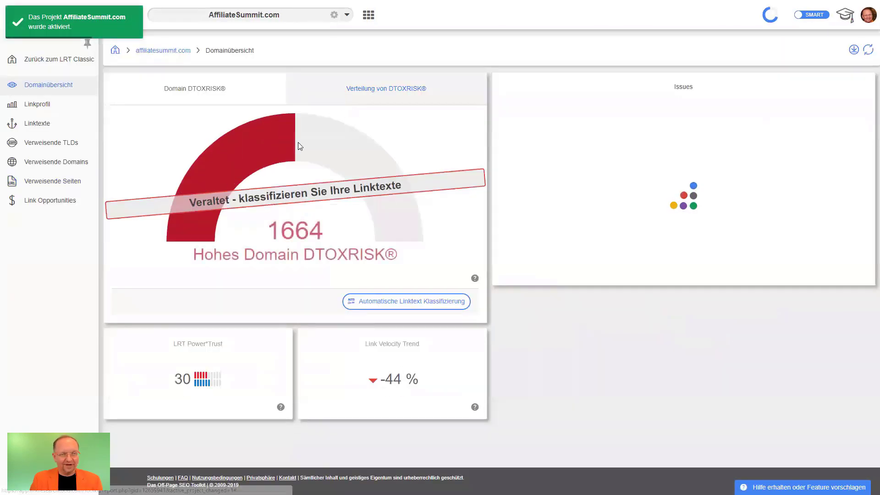
# Apply the saved filter "CCC TEST" to the referring pages of AffiliateSummit.com
pyautogui.click(51, 182)
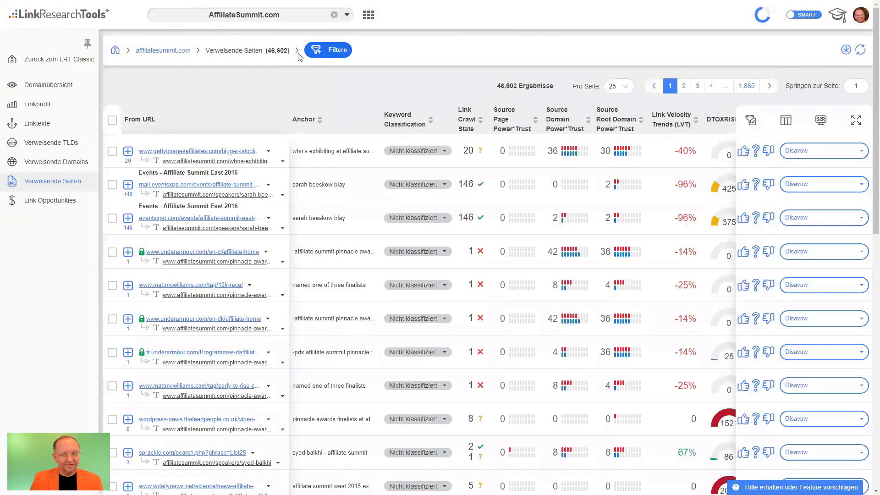
pyautogui.click(325, 52)
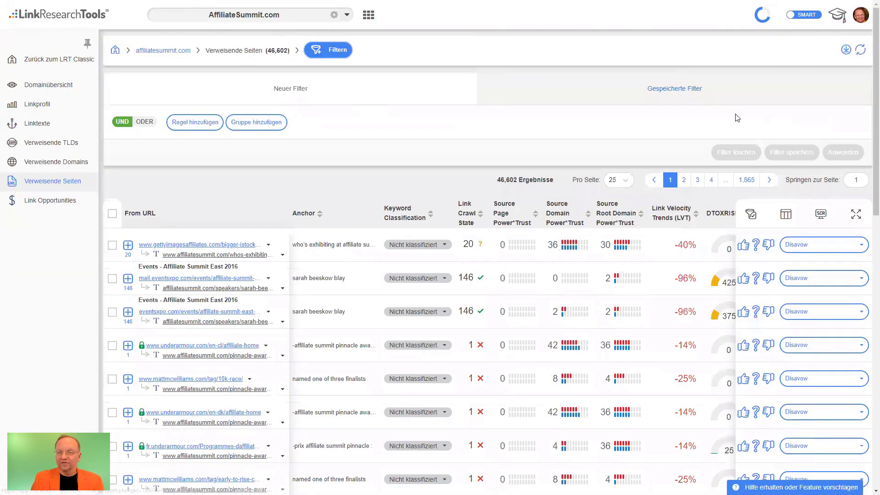
pyautogui.click(698, 97)
pyautogui.click(593, 122)
pyautogui.click(169, 252)
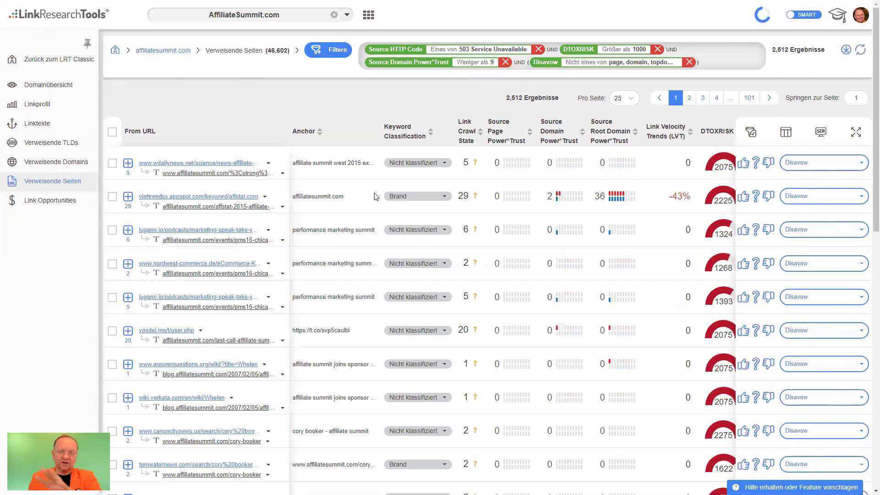
# Try a bulk disavow by domain for all filtered linking pages, cancelling at the confirmation
pyautogui.click(112, 132)
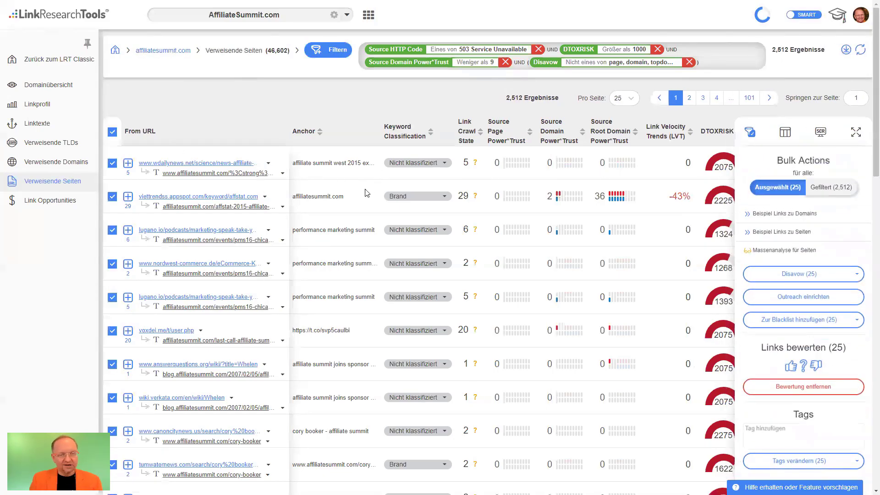
pyautogui.scroll(-2, 367, 193)
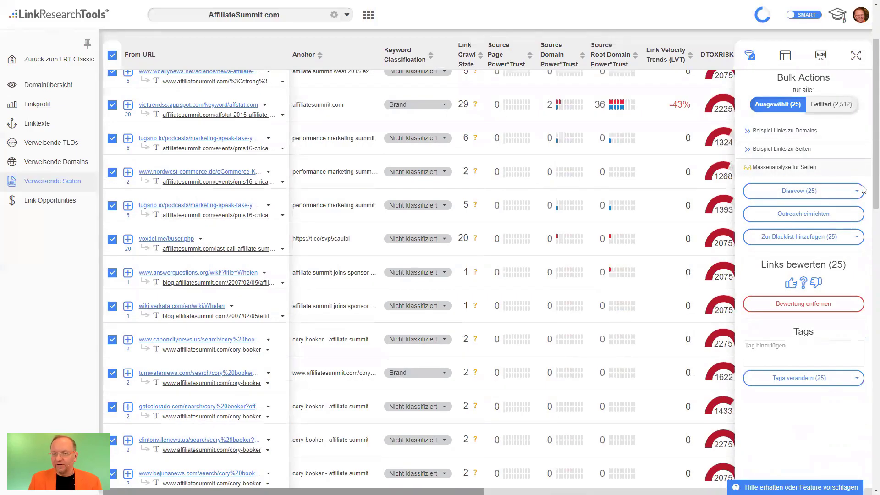
pyautogui.click(841, 105)
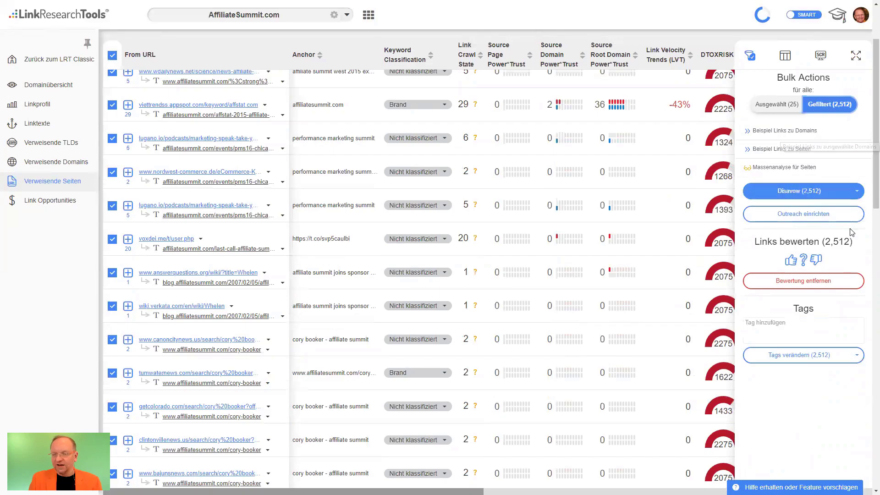
pyautogui.click(855, 190)
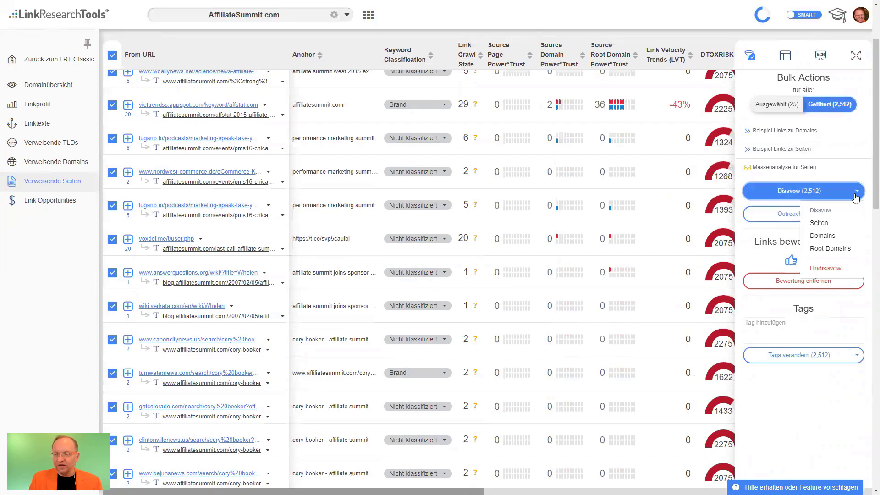
pyautogui.click(824, 237)
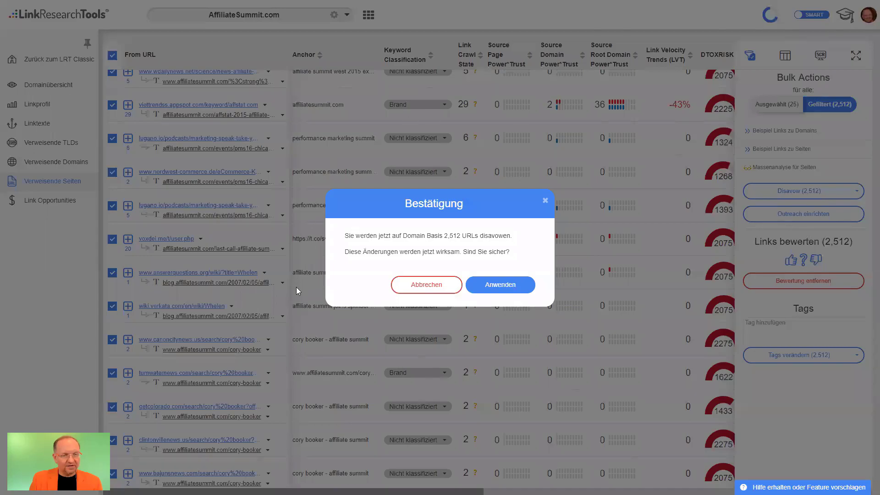
pyautogui.click(441, 285)
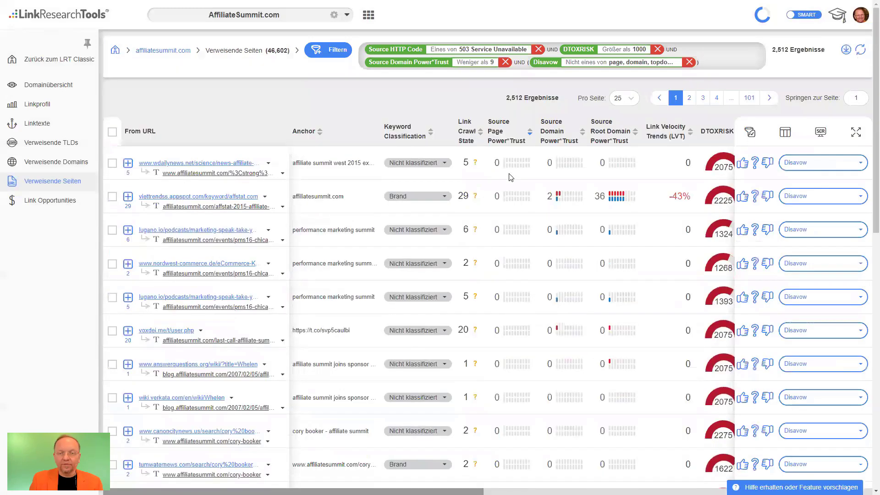
# Sort the filtered pages by Source Domain Power*Trust and rate the blackhatworld.com link with a thumbs up
pyautogui.click(503, 141)
pyautogui.click(567, 134)
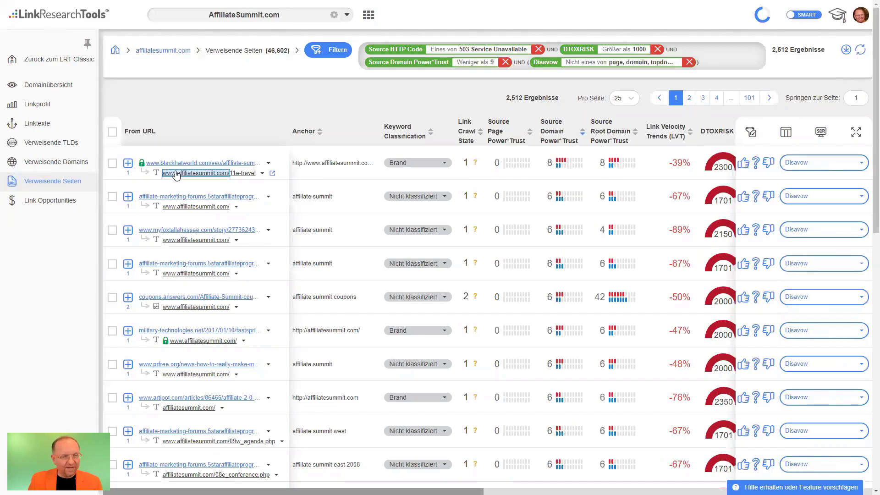
pyautogui.doubleClick(190, 168)
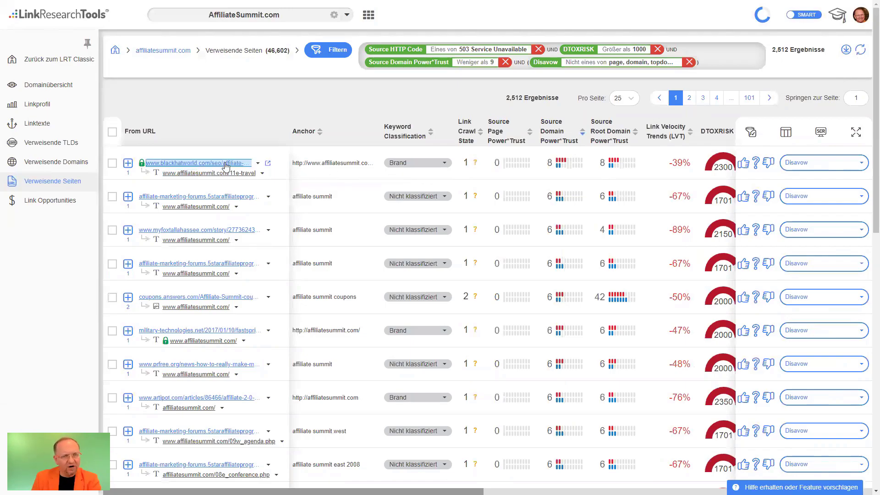
pyautogui.click(768, 167)
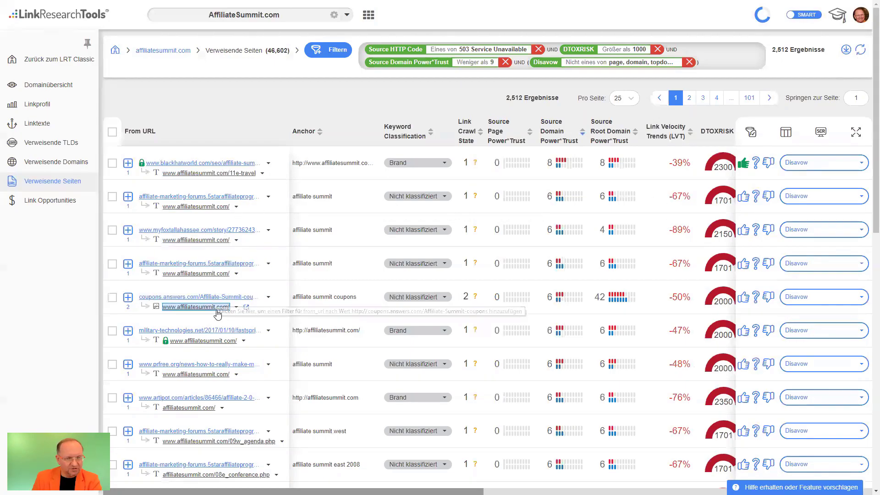
# Rate the coupons.answers.com link in the filtered referring pages with a thumbs up
pyautogui.click(743, 297)
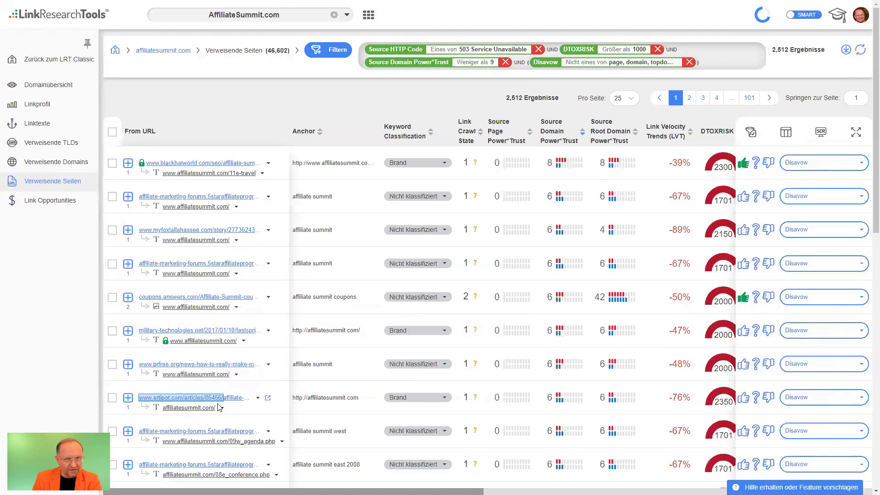
pyautogui.scroll(-2, 780, 306)
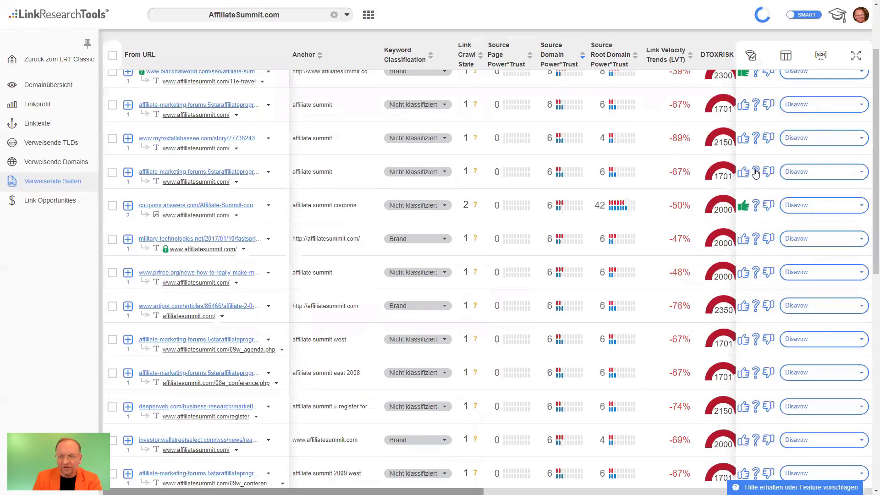
# Return to the domain overview and review the links behind the issue "Toxische Links mit 'Unavailable' Status"
pyautogui.click(55, 85)
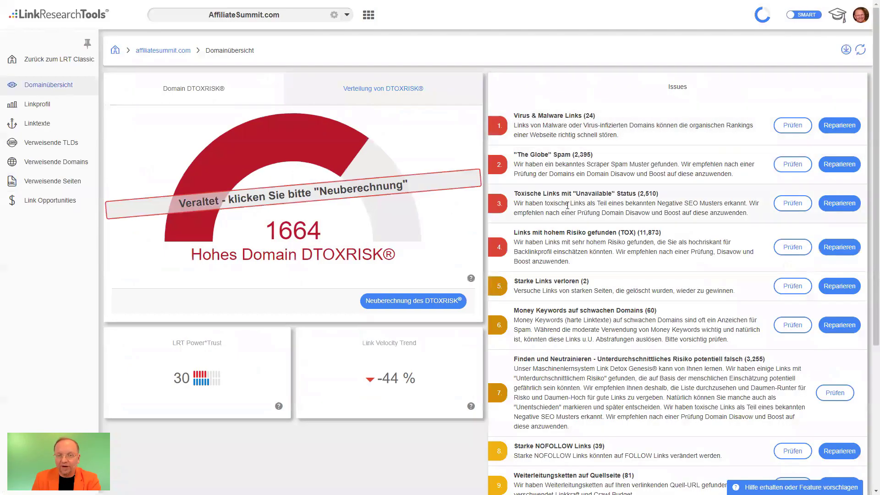
pyautogui.moveTo(521, 201); pyautogui.dragTo(699, 202)
pyautogui.click(708, 203)
pyautogui.click(785, 210)
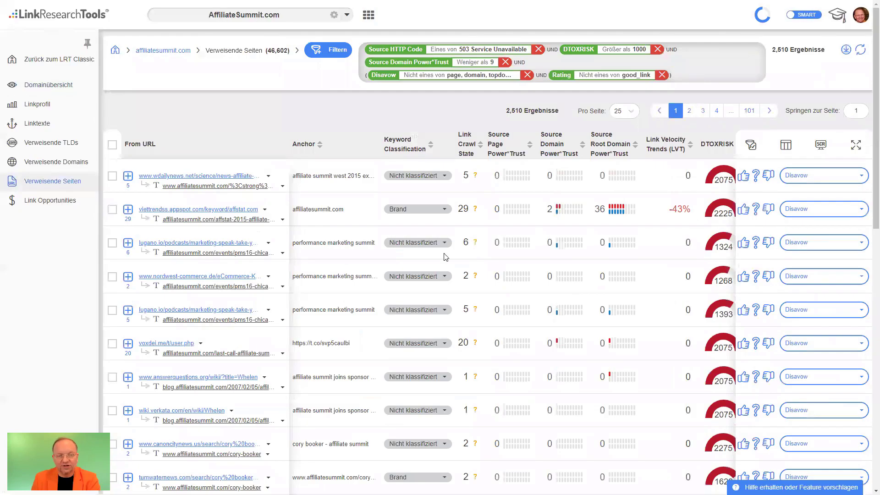
pyautogui.scroll(-7, 348, 263)
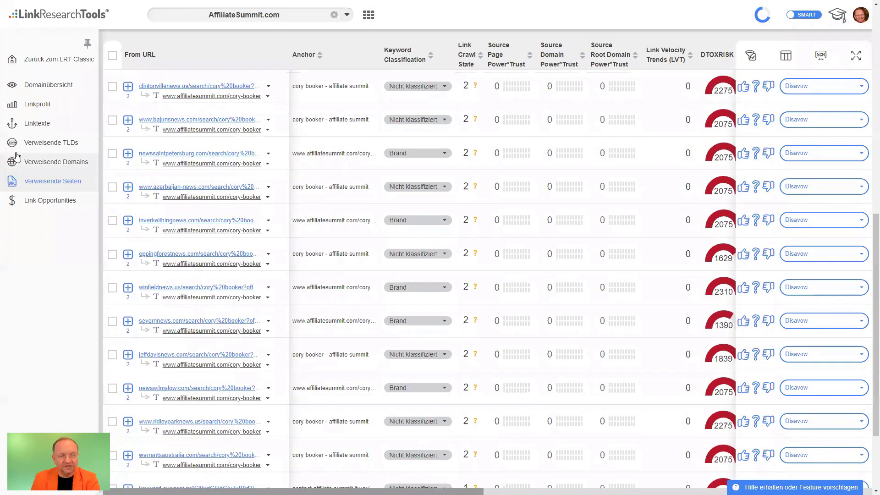
# From the domain overview, open the links of the issue "Finden und Neutrainieren - Überdurchschnittliches Risiko potentiell falsch" for review
pyautogui.click(48, 85)
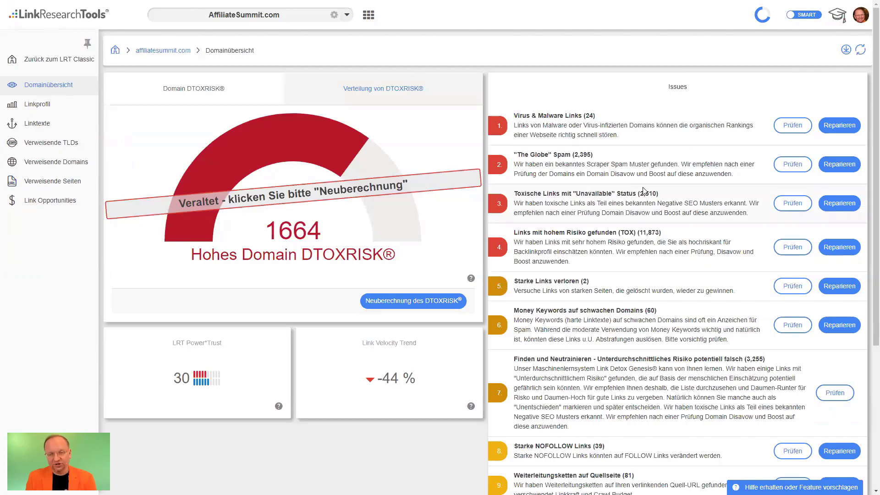
pyautogui.scroll(-3, 728, 268)
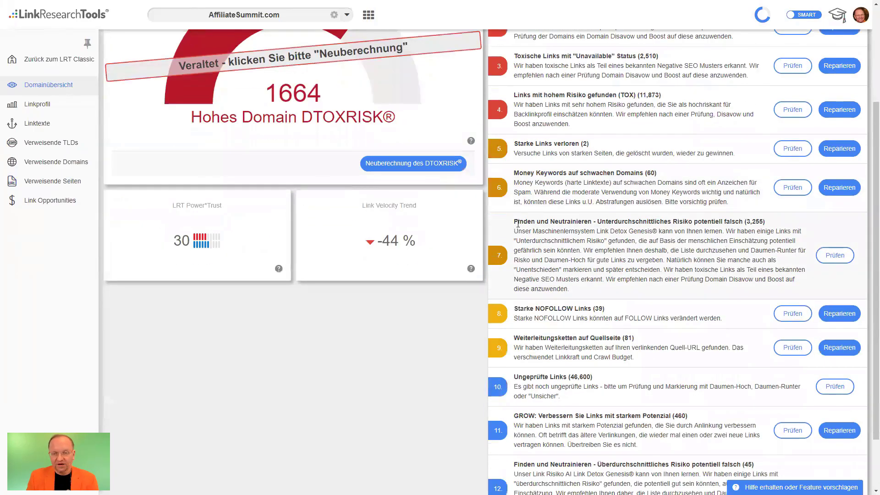
pyautogui.moveTo(517, 223); pyautogui.dragTo(761, 221)
pyautogui.scroll(-1, 773, 299)
pyautogui.scroll(-1, 772, 299)
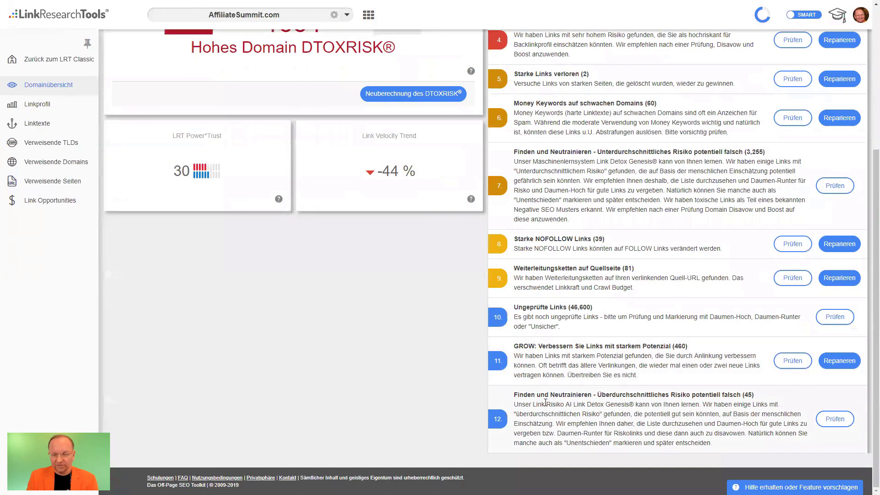
pyautogui.moveTo(528, 397); pyautogui.dragTo(754, 397)
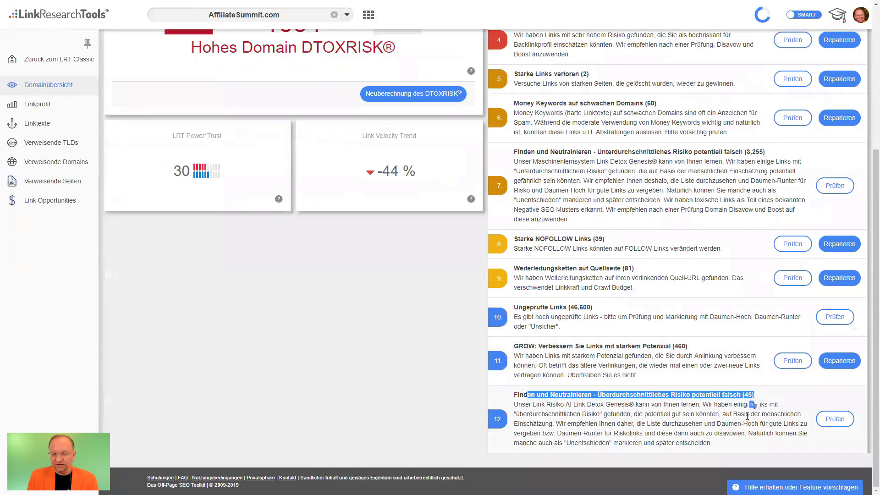
pyautogui.click(835, 419)
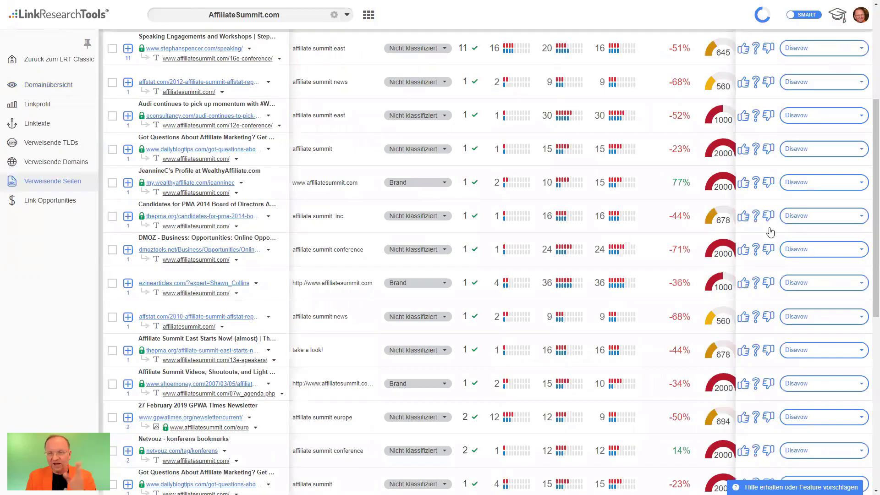
# Give a thumbs up to the "Speaking Engagements and Workshops" link and the econsultancy.com link
pyautogui.scroll(5, 768, 230)
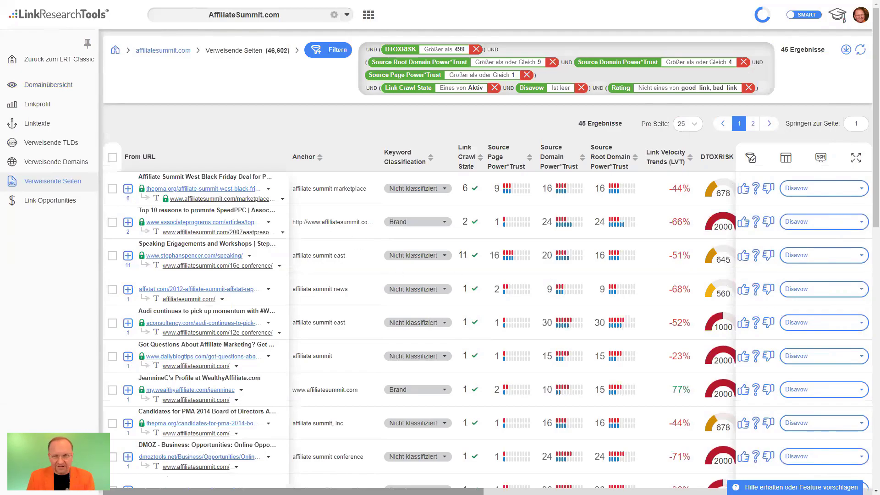
pyautogui.click(743, 255)
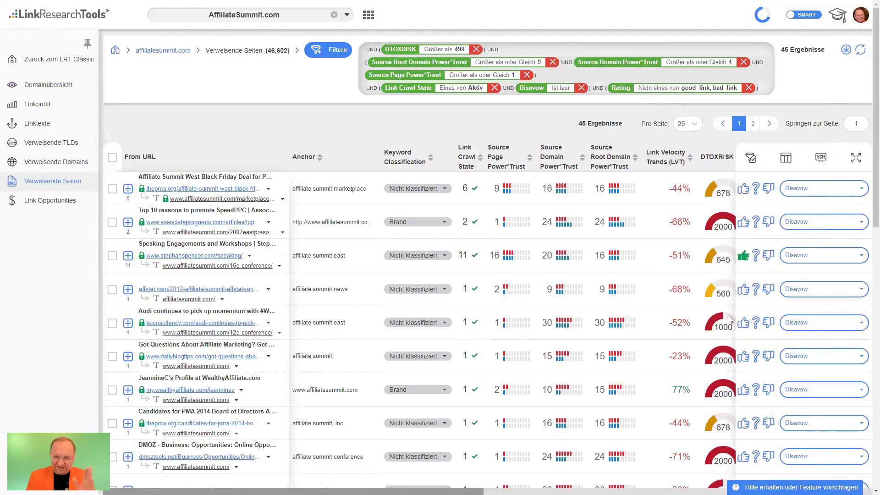
pyautogui.click(743, 323)
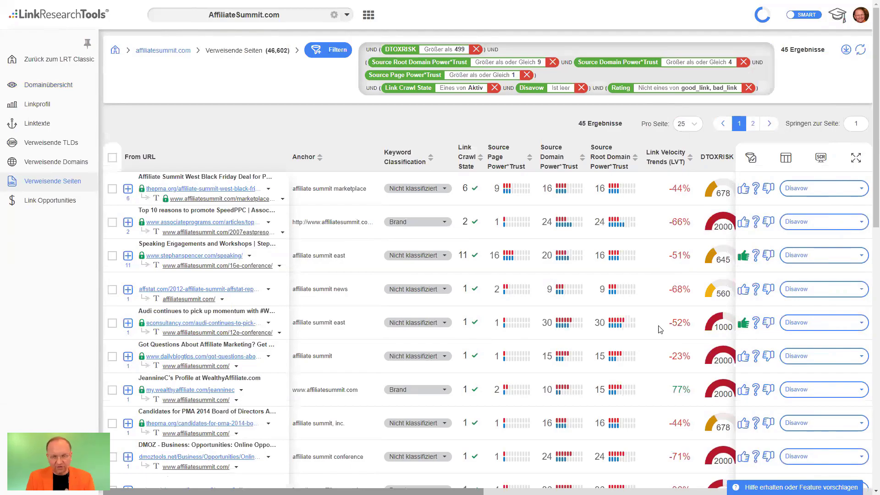
# Classify the dmoztools.net link's anchor keyword "affiliate summit conference" as Money
pyautogui.scroll(-2, 242, 401)
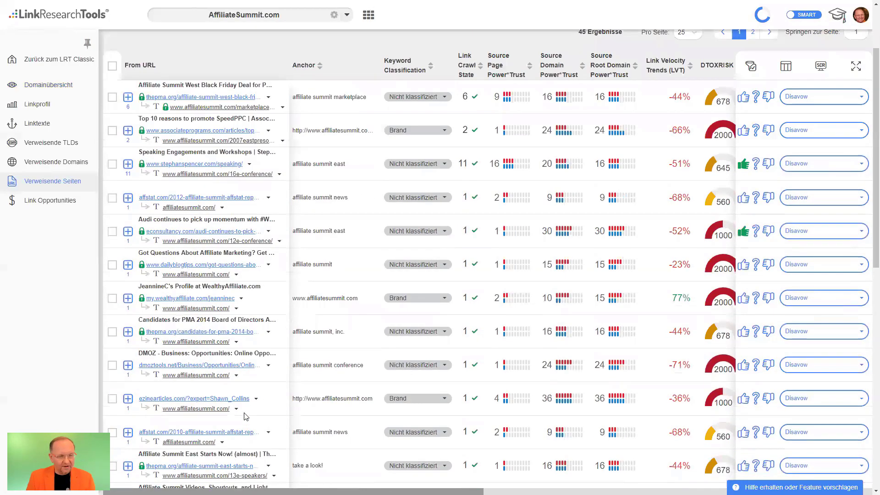
pyautogui.scroll(-2, 234, 400)
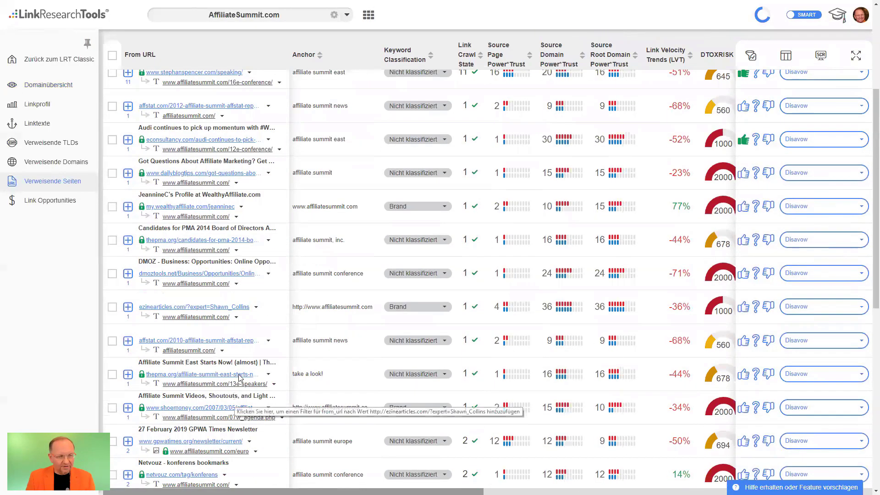
pyautogui.click(437, 275)
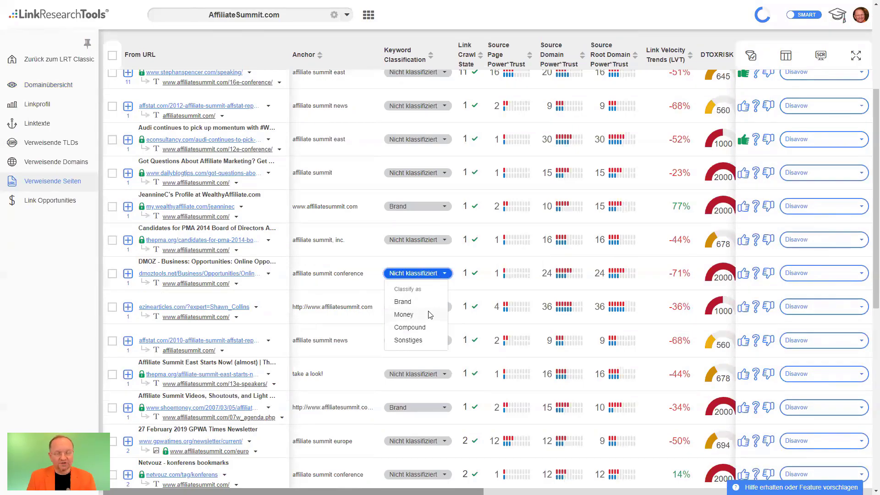
pyautogui.click(410, 314)
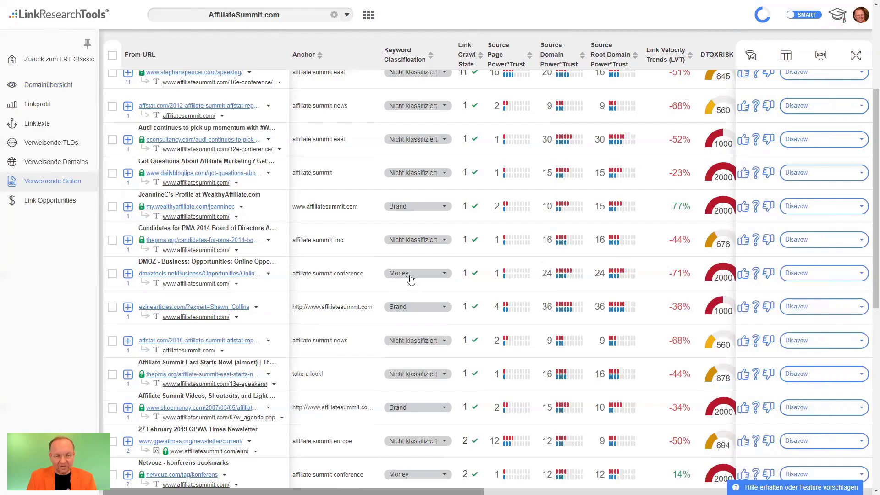
# Rate the dmoztools.net and ezinearticles.com links with a thumbs down
pyautogui.click(768, 274)
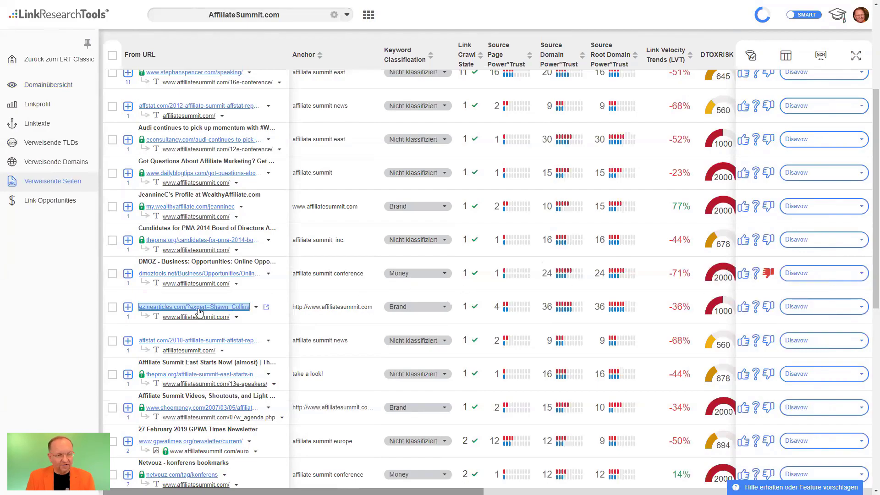
pyautogui.click(757, 306)
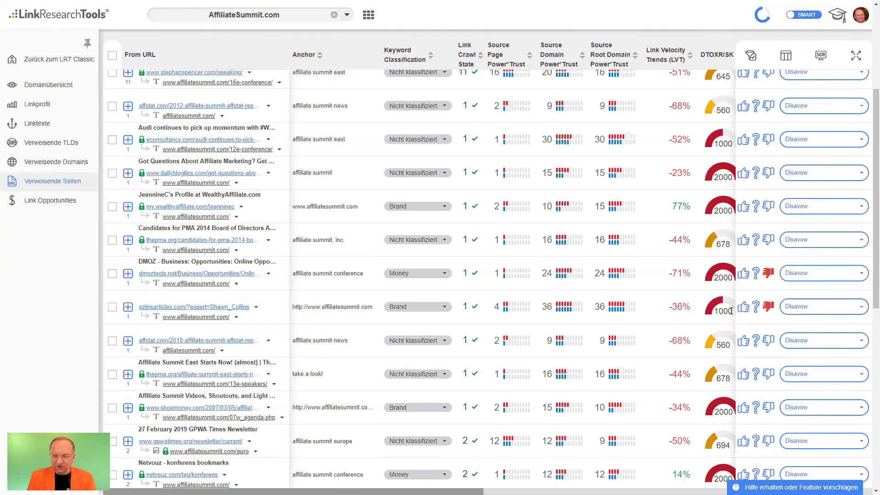
pyautogui.scroll(-8, 384, 329)
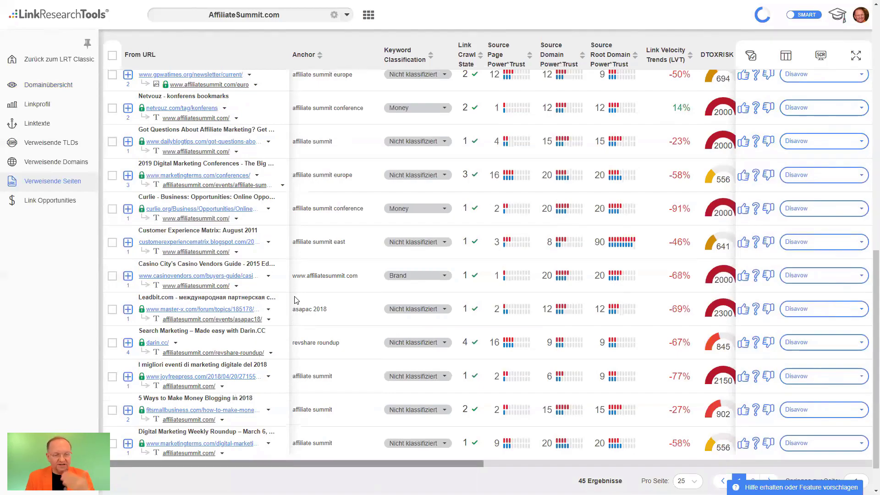
# Return to the domain overview and open the links of the issue "Starke Links verloren" for review
pyautogui.click(860, 15)
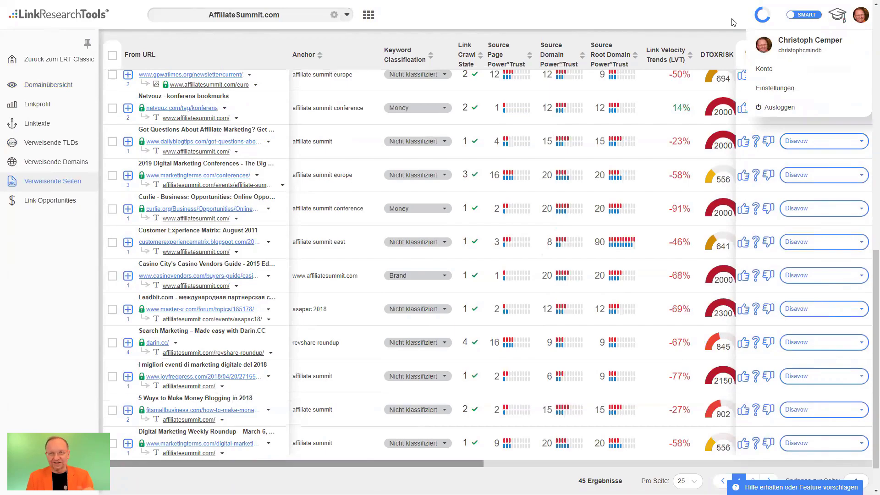
pyautogui.click(47, 86)
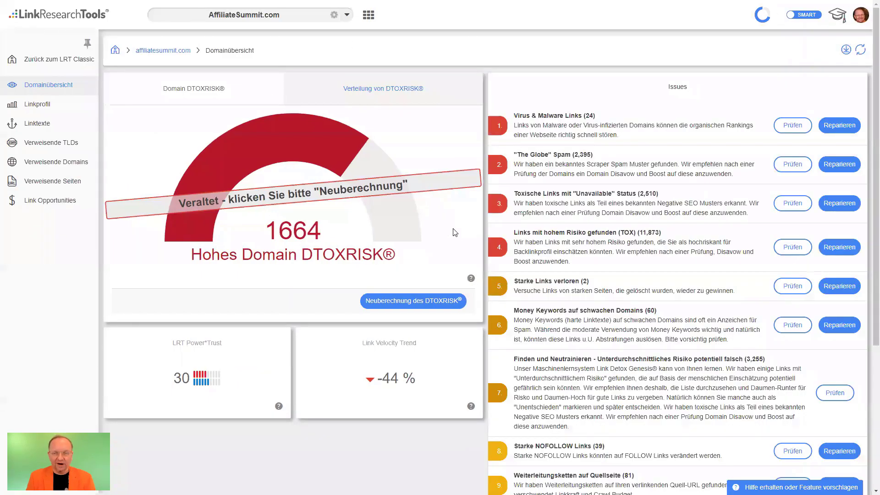
pyautogui.moveTo(266, 233); pyautogui.dragTo(397, 238)
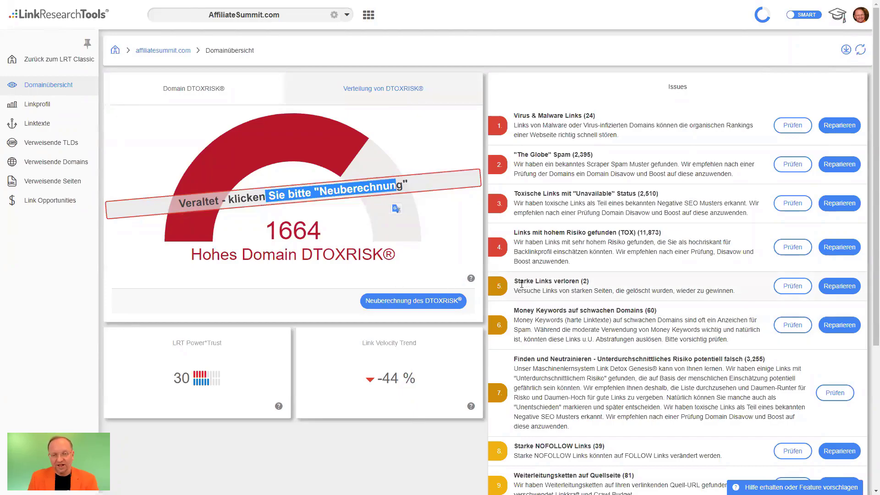
pyautogui.moveTo(737, 291); pyautogui.dragTo(524, 280)
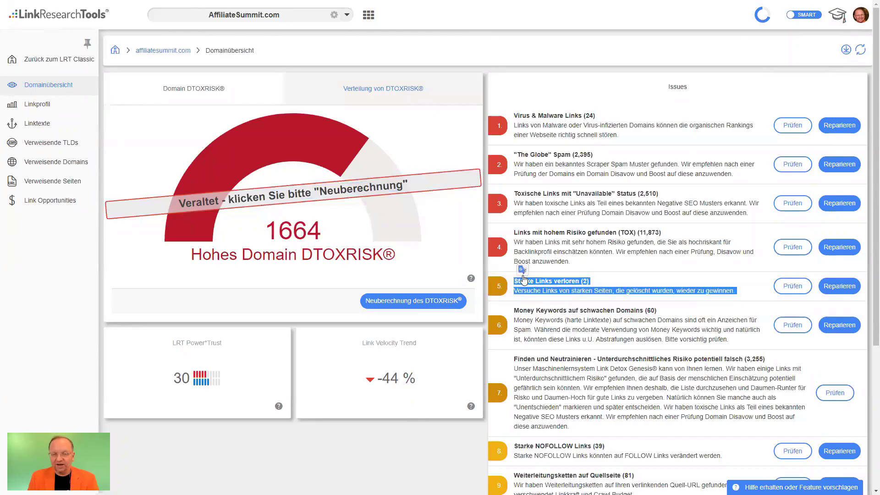
pyautogui.click(793, 286)
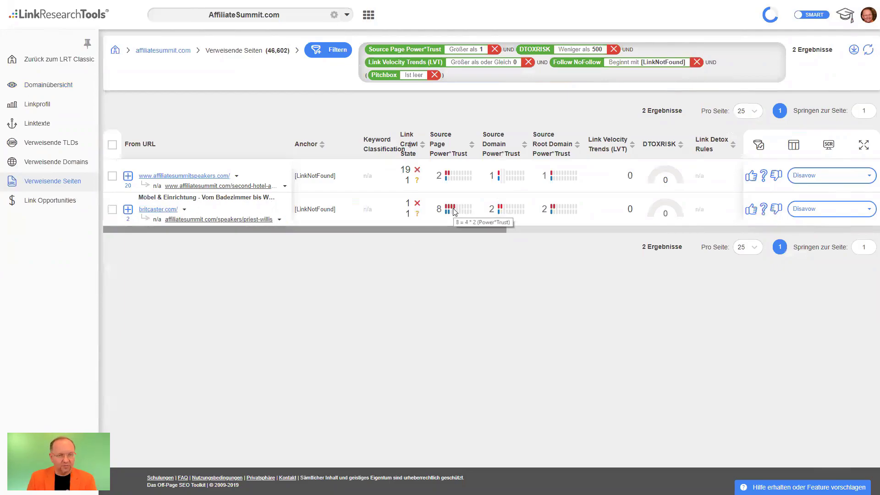
# Inspect the Power*Trust of britcaster.com's source page and expand its link details
pyautogui.click(175, 211)
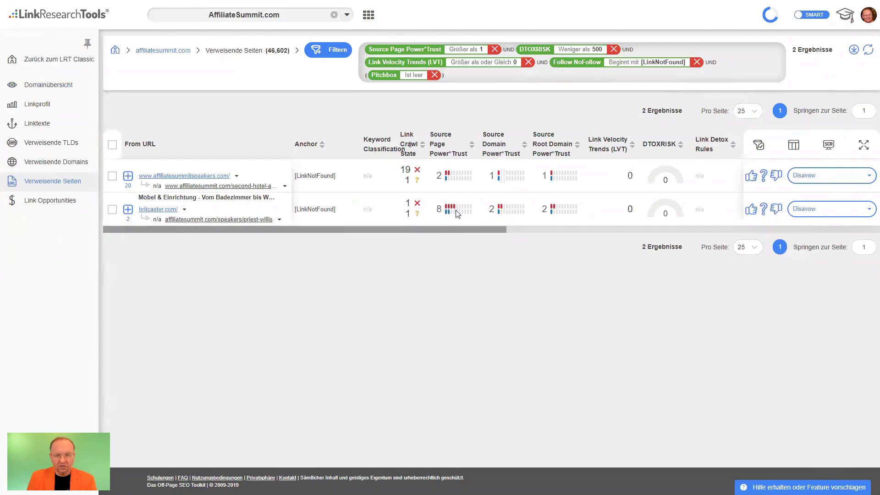
pyautogui.moveTo(457, 212)
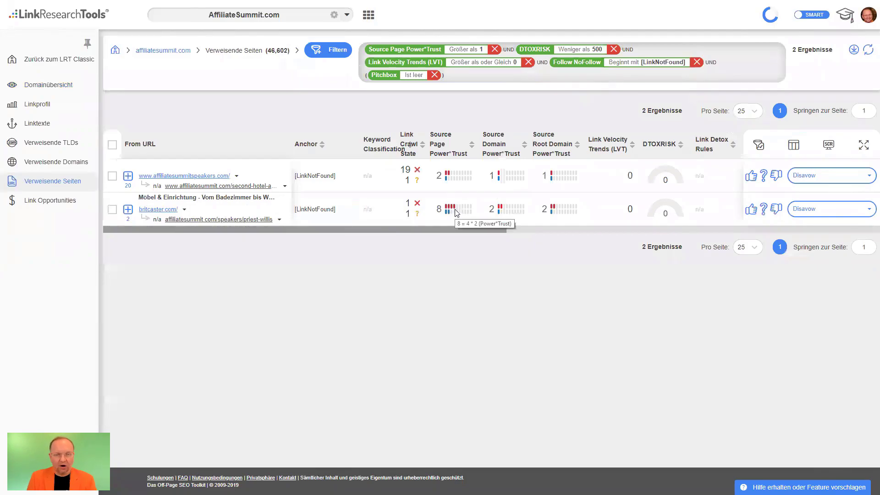
pyautogui.click(127, 209)
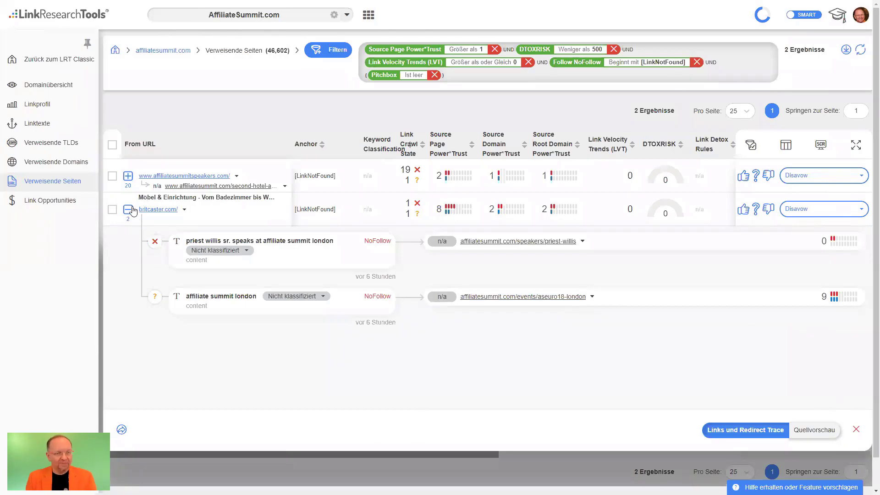
pyautogui.click(136, 176)
pyautogui.click(128, 176)
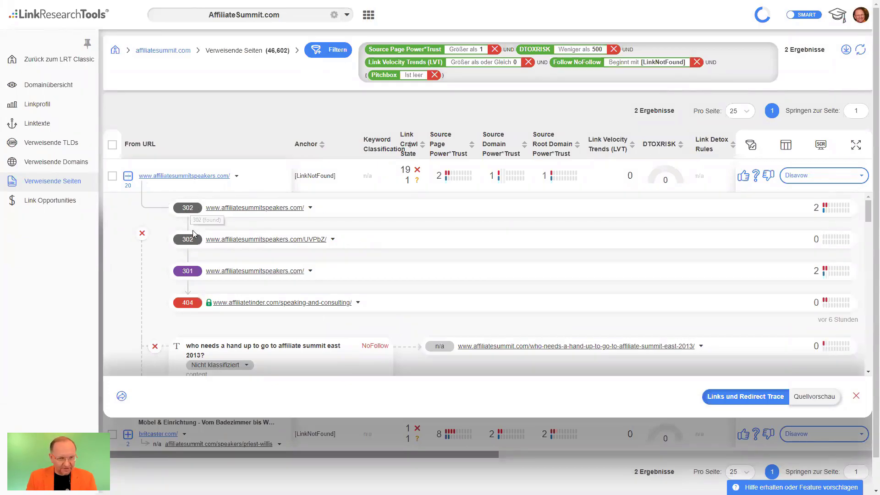
pyautogui.moveTo(360, 306)
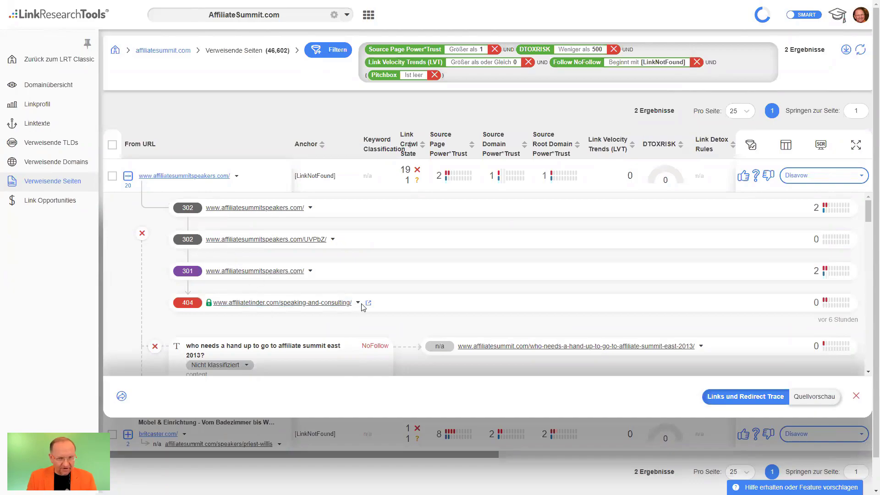
pyautogui.scroll(-3, 367, 284)
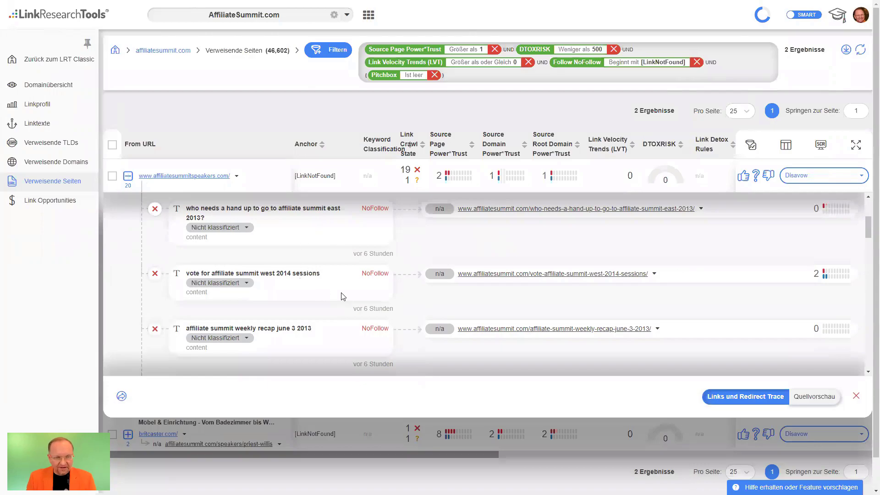
pyautogui.scroll(-4, 220, 315)
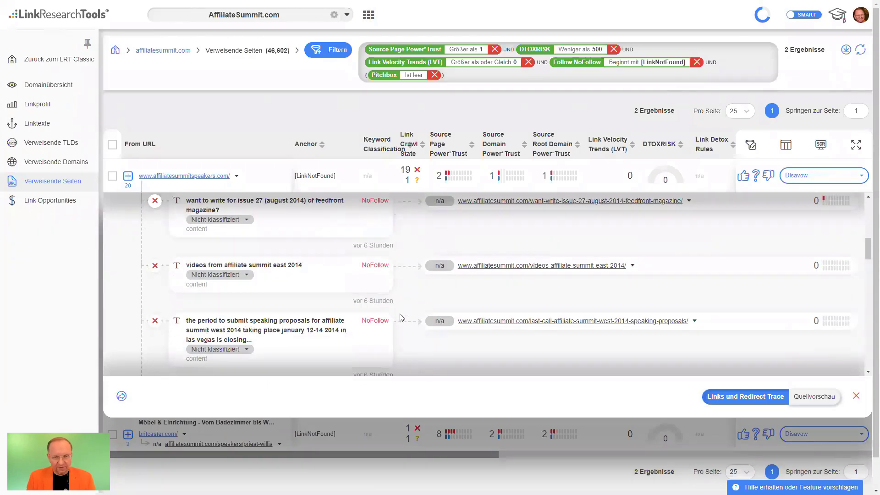
pyautogui.scroll(-3, 400, 317)
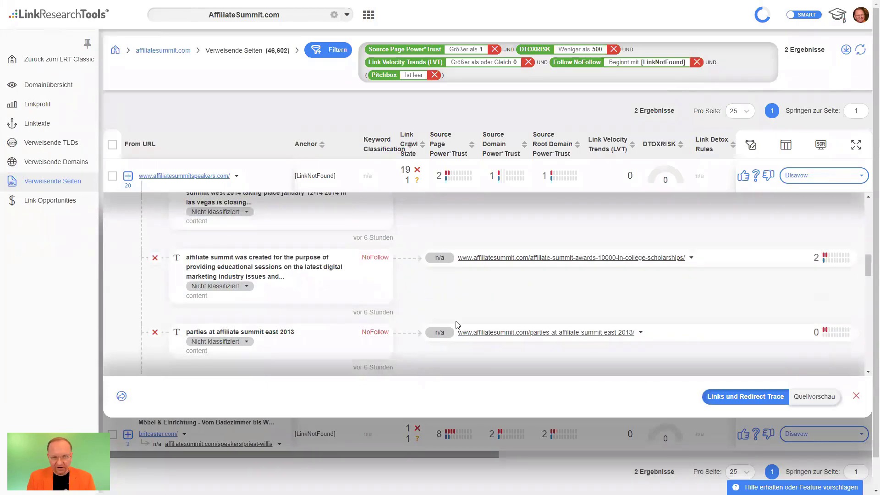
pyautogui.scroll(-7, 456, 324)
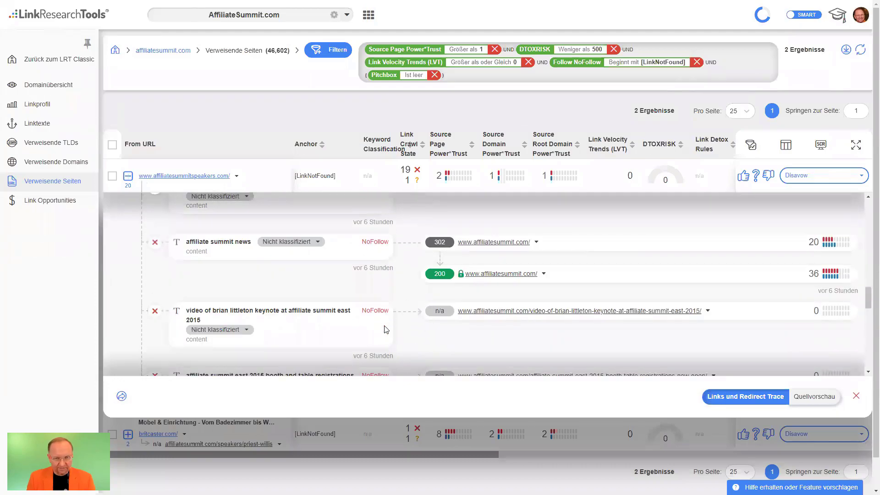
pyautogui.moveTo(365, 266)
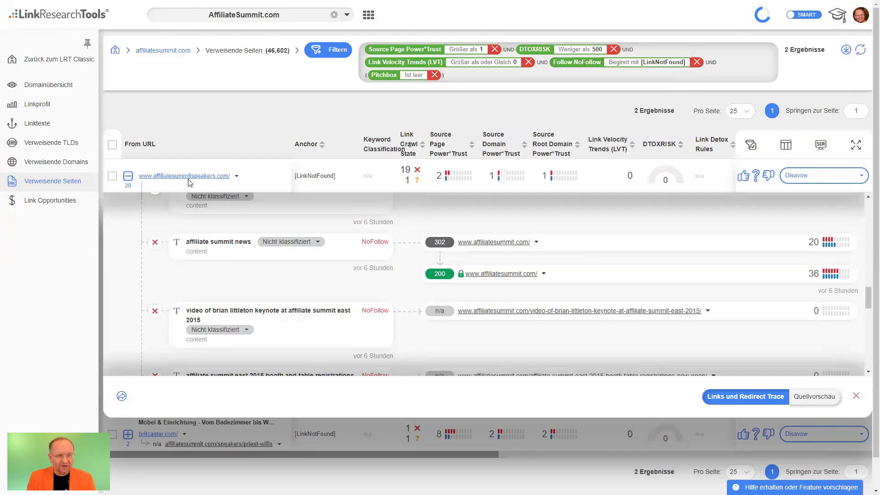
pyautogui.scroll(-3, 366, 294)
pyautogui.scroll(-3, 367, 295)
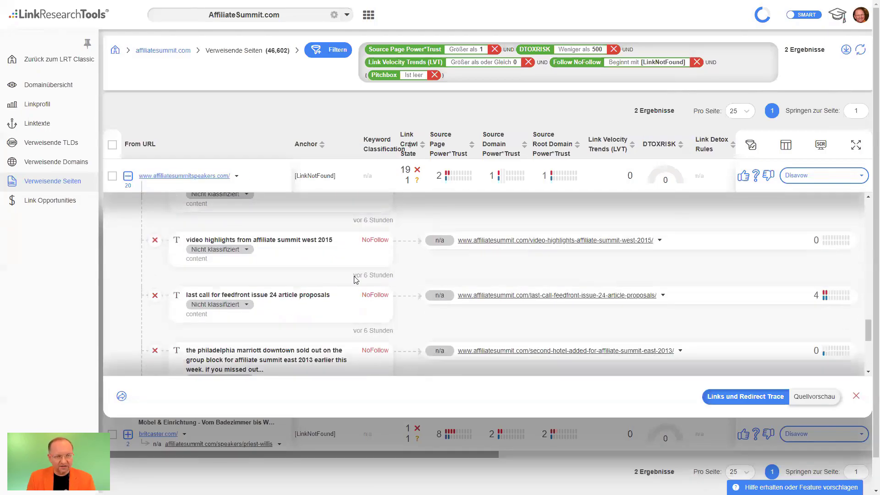
pyautogui.scroll(-4, 327, 243)
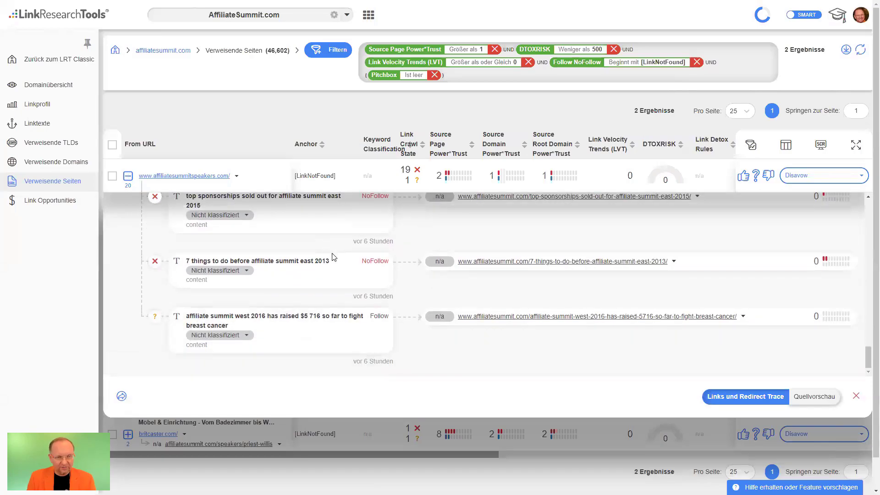
pyautogui.scroll(3, 436, 306)
# Switch to the referring domains list and delete its entire active filter
pyautogui.click(74, 169)
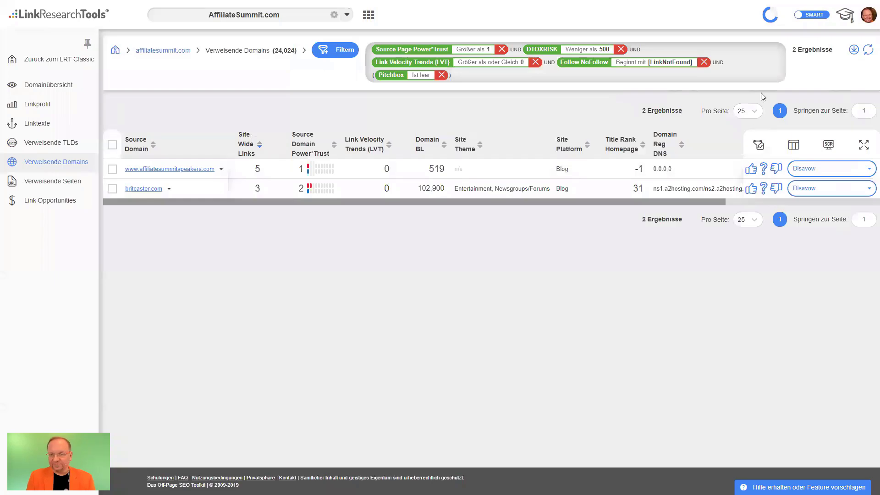
pyautogui.click(339, 50)
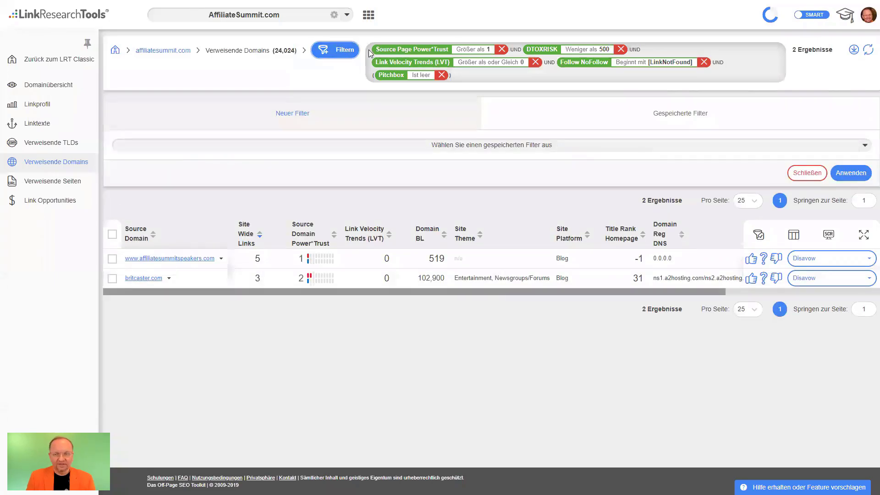
pyautogui.click(405, 117)
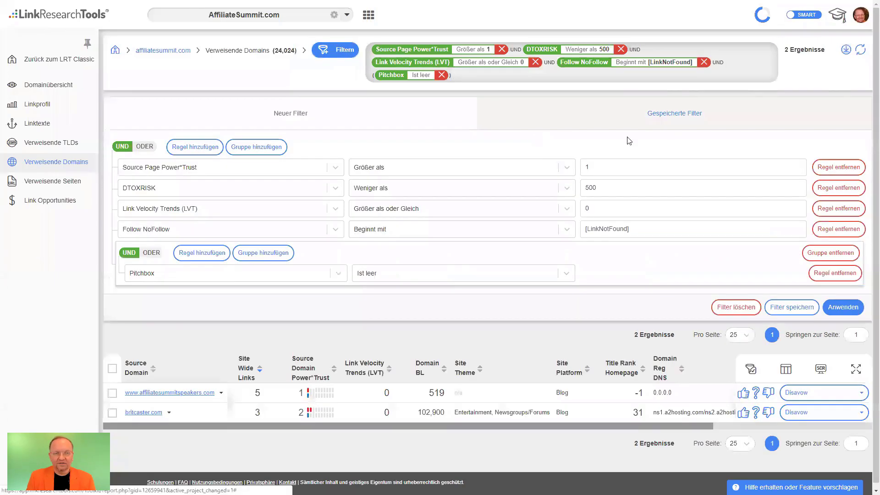
pyautogui.click(736, 307)
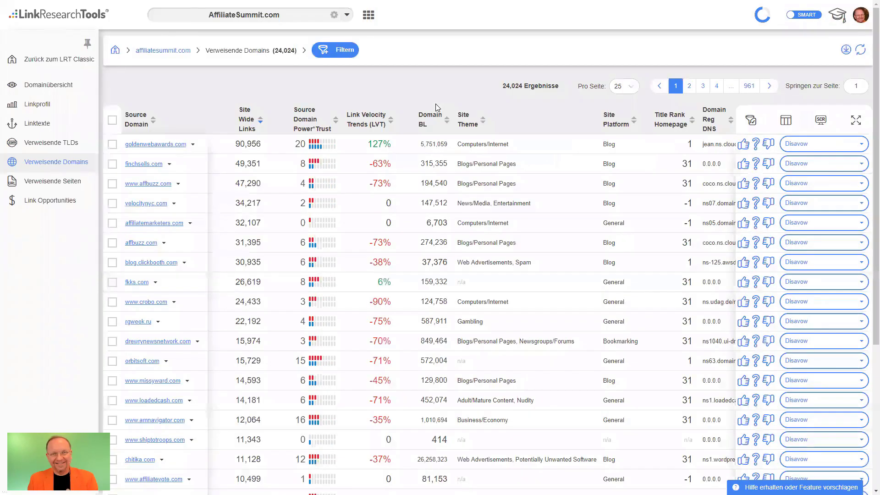
# Return to the domain overview and review the listed issues, including "Toxische Links mit "Unavailable" Status" and "Money Keywords auf schwachen Domains"
pyautogui.click(48, 85)
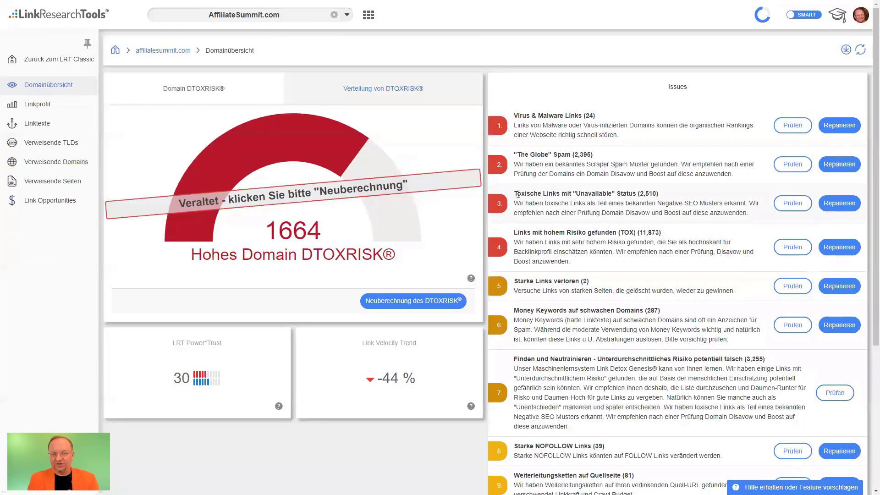
pyautogui.moveTo(518, 194); pyautogui.dragTo(708, 202)
pyautogui.click(711, 204)
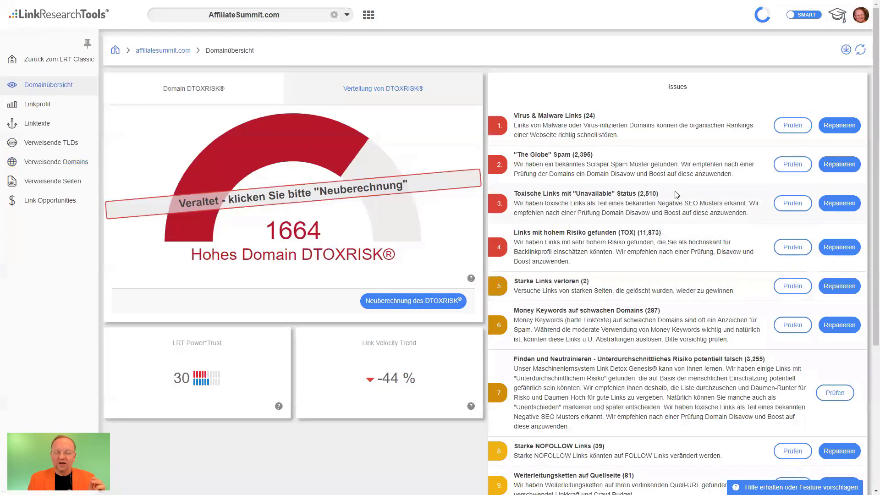
pyautogui.moveTo(653, 196); pyautogui.dragTo(647, 196)
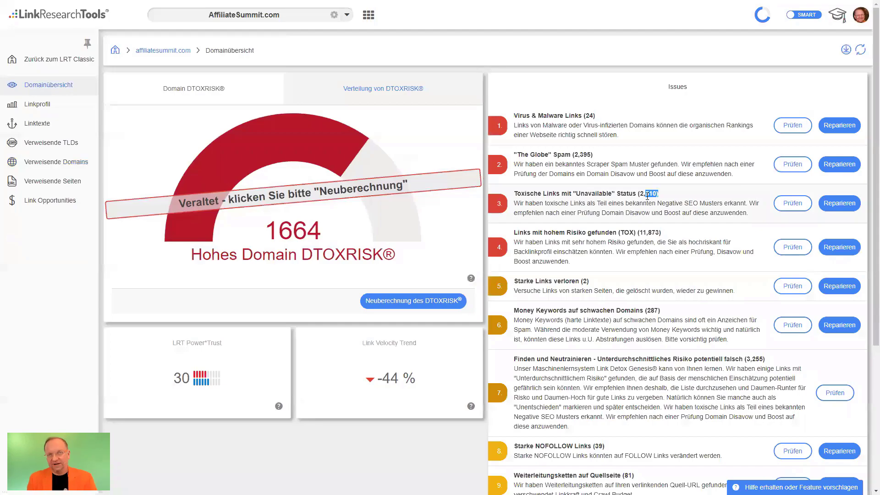
pyautogui.scroll(-3, 568, 289)
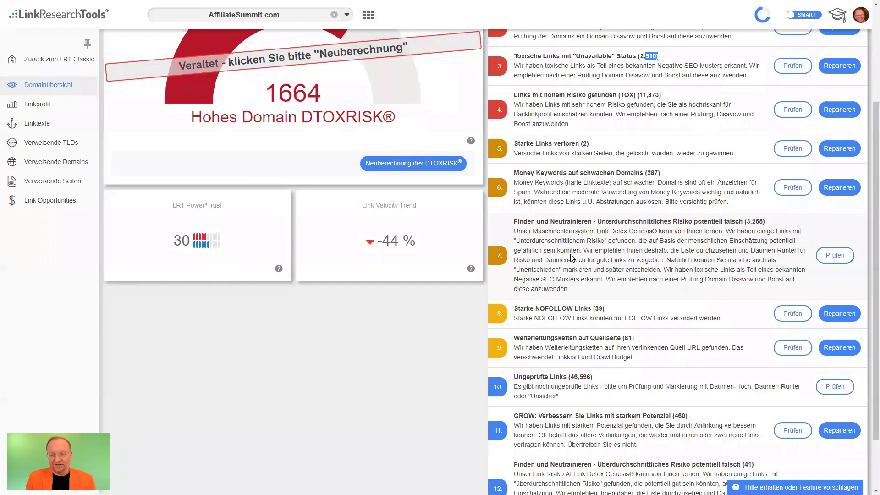
pyautogui.scroll(-2, 571, 258)
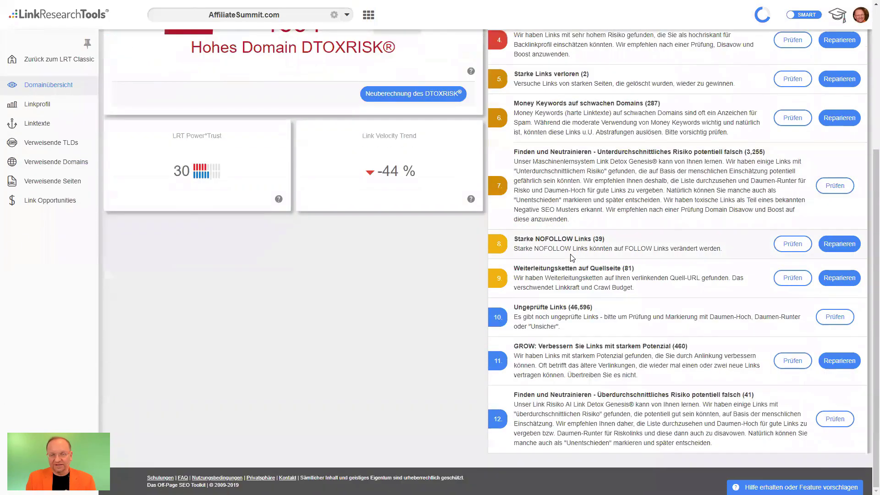
pyautogui.tripleClick(637, 105)
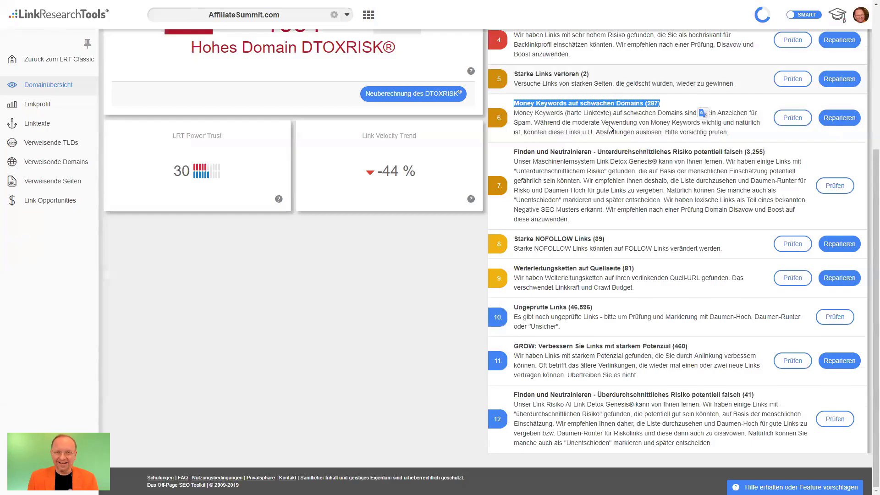
pyautogui.scroll(5, 527, 142)
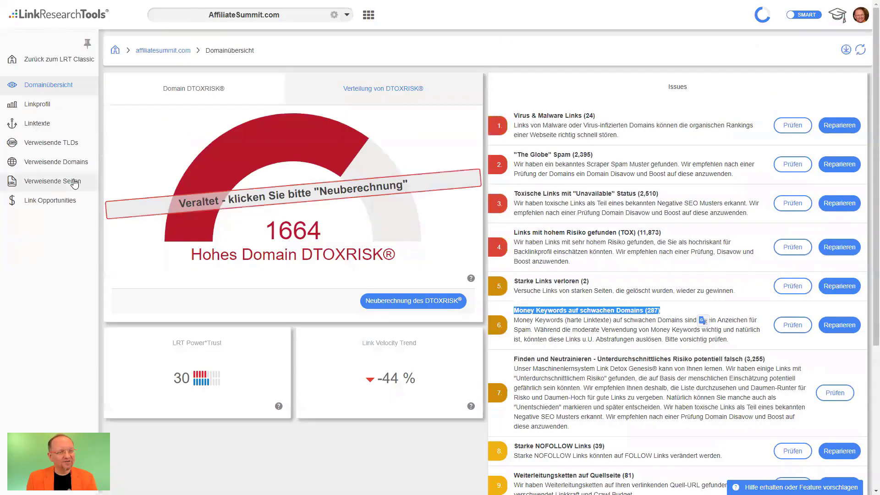
# Open the referring pages list and start a new filter with one rule
pyautogui.click(50, 181)
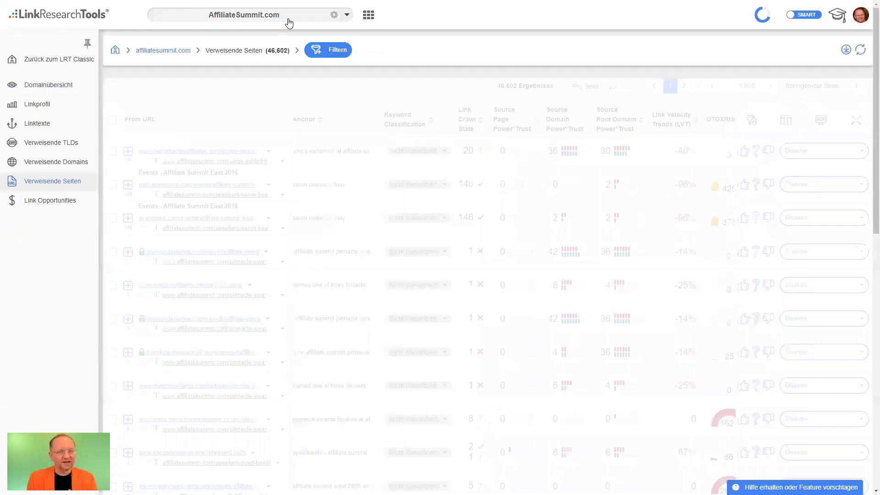
pyautogui.click(289, 21)
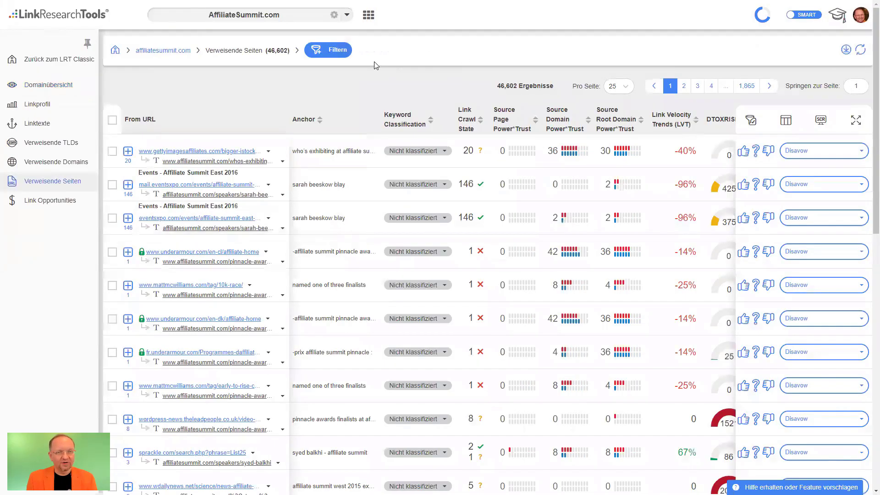
pyautogui.click(330, 51)
pyautogui.click(196, 123)
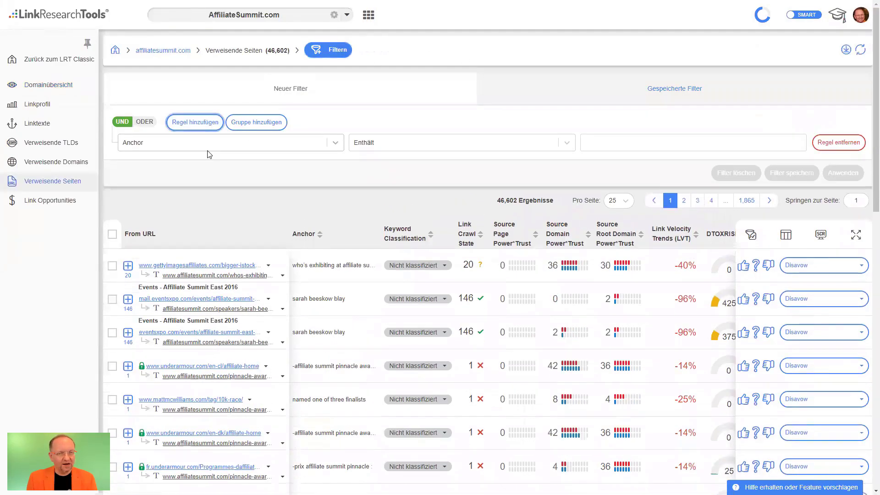
# Define the filter rule as Source Domain Power*Trust "Größer als" 30
pyautogui.click(213, 147)
pyautogui.write('source')
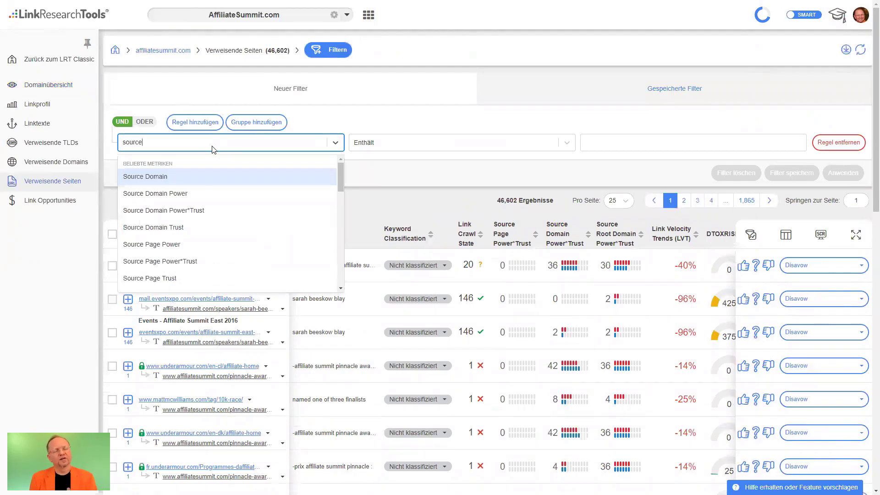
pyautogui.press('Down')
pyautogui.press('Down')
pyautogui.press('Return')
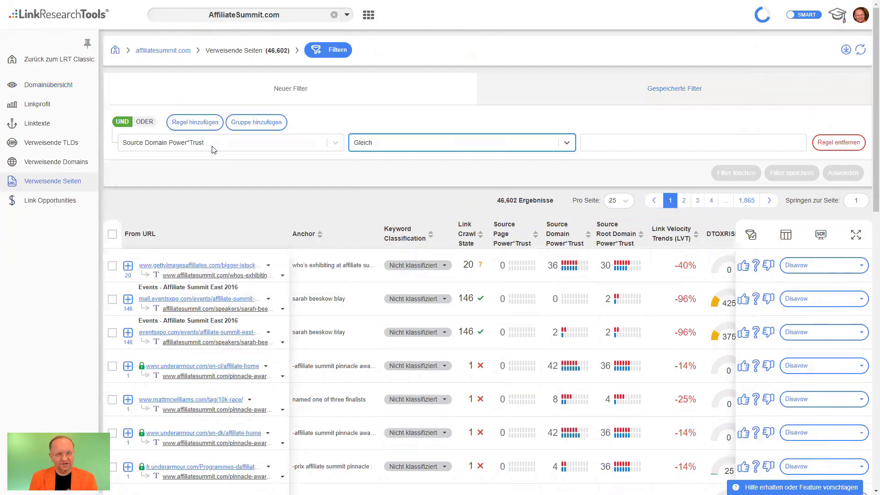
pyautogui.press('Down')
pyautogui.press('Down')
pyautogui.press('Return')
pyautogui.press('Tab')
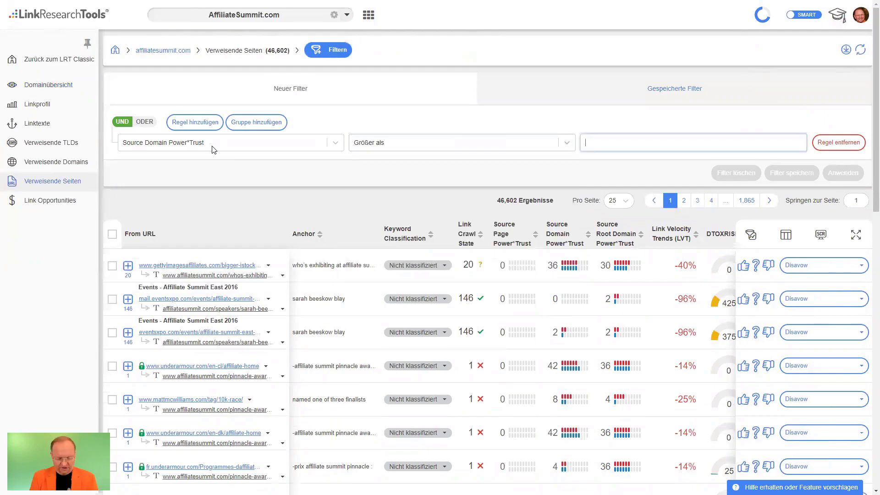
pyautogui.write('30')
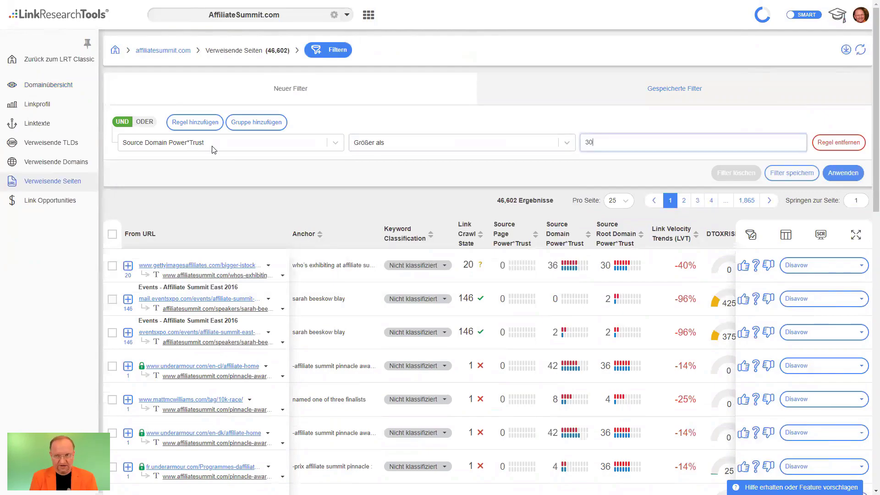
# Add a second rule, Source Page Power*Trust "Gleich" 0, and apply the filter to the referring pages
pyautogui.click(181, 123)
pyautogui.click(192, 163)
pyautogui.write('sour')
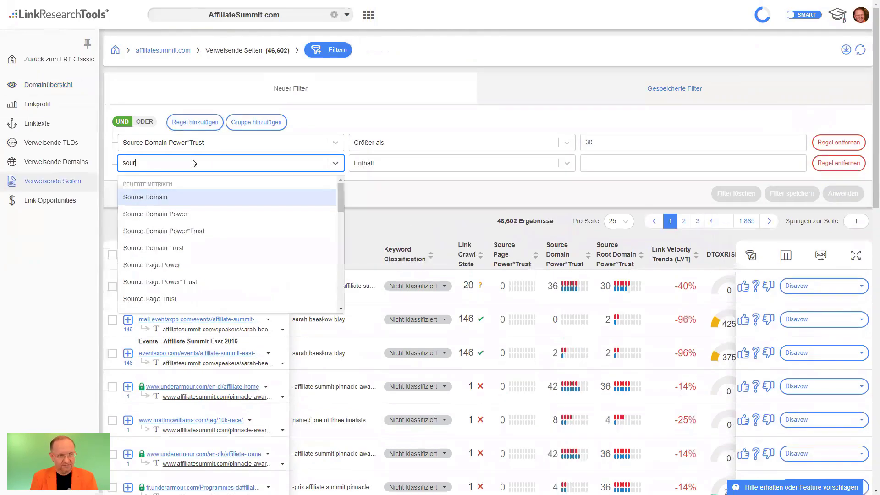
pyautogui.write('ce')
pyautogui.press('Down')
pyautogui.press('Down')
pyautogui.press('Down')
pyautogui.press('Down')
pyautogui.press('Down')
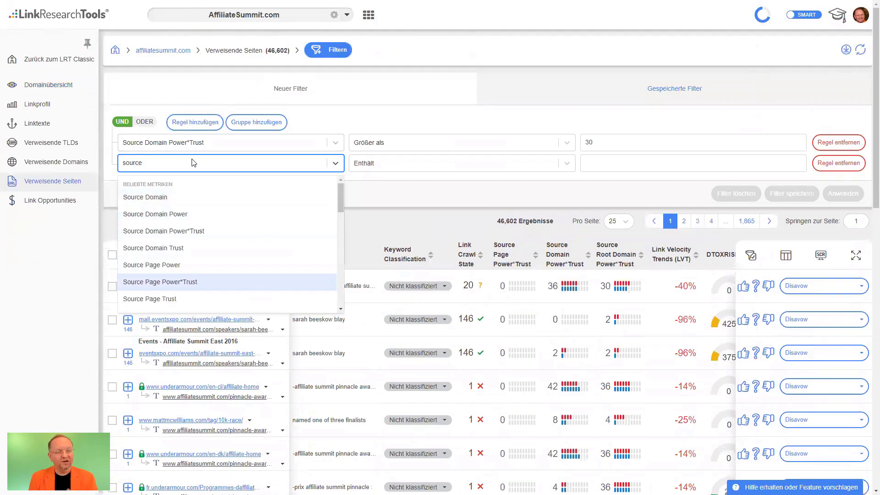
pyautogui.press('Return')
pyautogui.press('Tab')
pyautogui.press('Tab')
pyautogui.write('0')
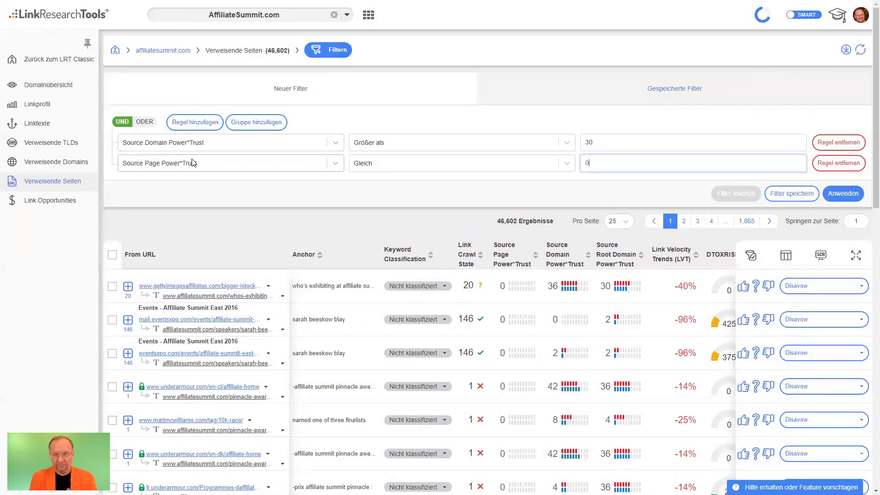
pyautogui.click(843, 193)
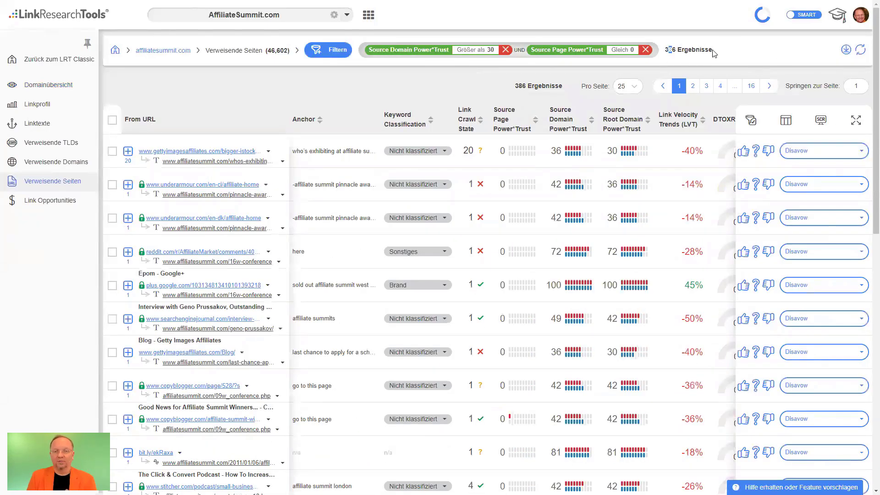
# Look through the filtered referring pages and sort them by Source Root Domain Power*Trust in descending order
pyautogui.moveTo(714, 53); pyautogui.dragTo(737, 55)
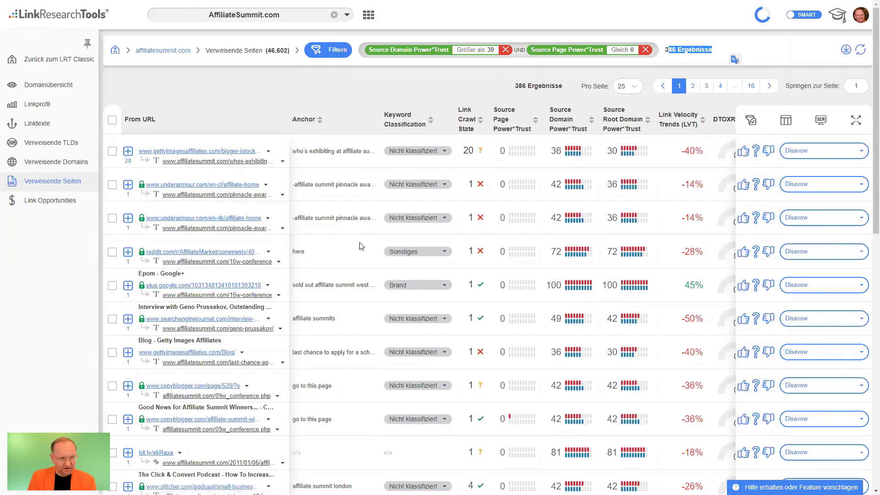
pyautogui.scroll(-4, 356, 284)
pyautogui.scroll(-3, 355, 303)
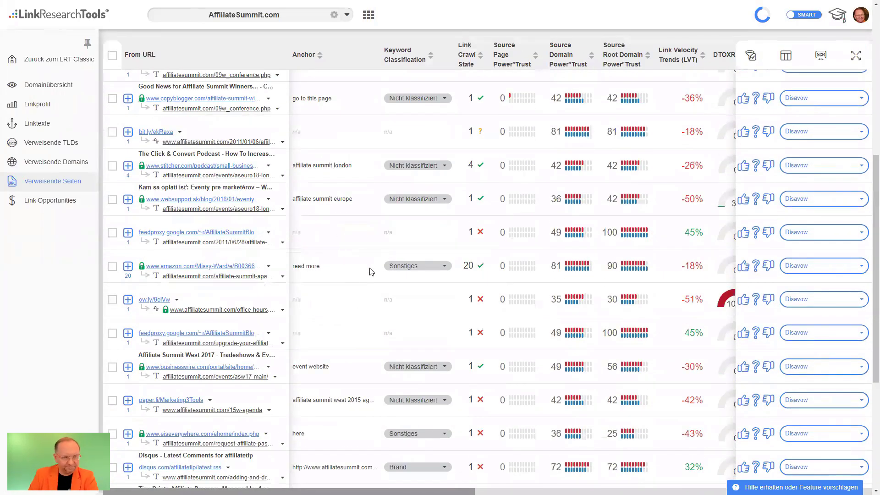
pyautogui.scroll(7, 369, 271)
pyautogui.click(623, 119)
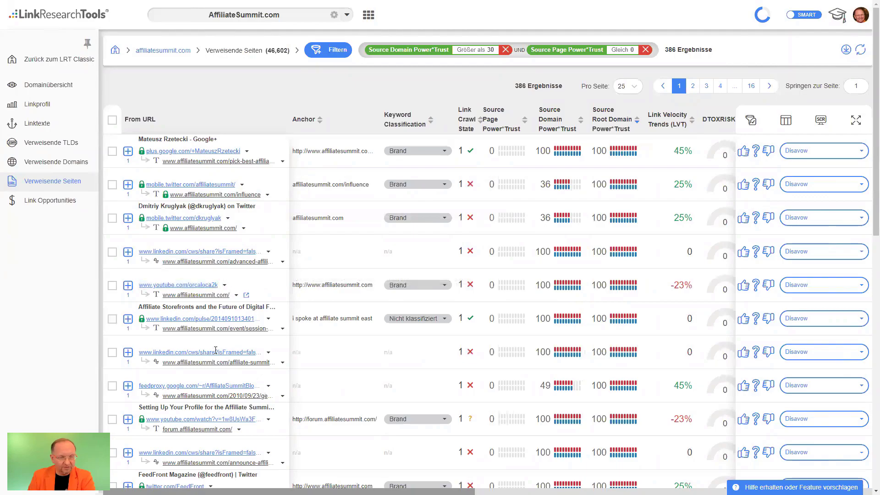
pyautogui.scroll(-2, 216, 351)
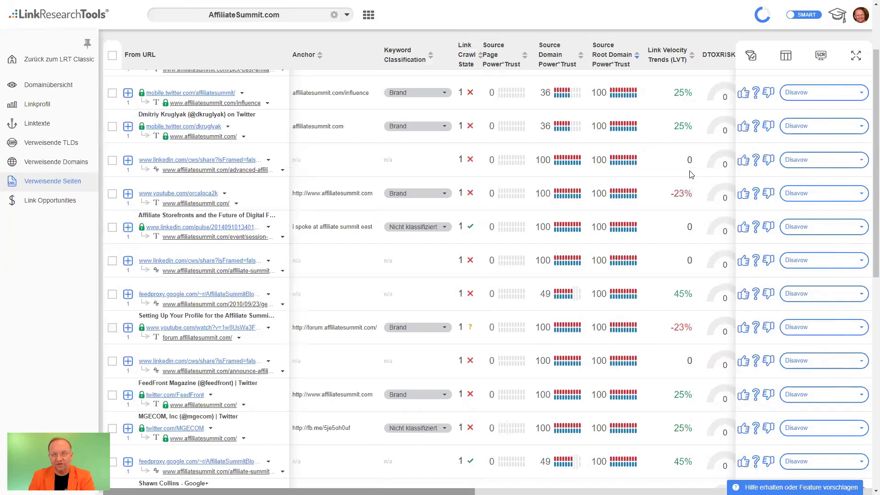
# Open the column selection and move Follow NoFollow to directly after Source Page Power*Trust
pyautogui.click(786, 55)
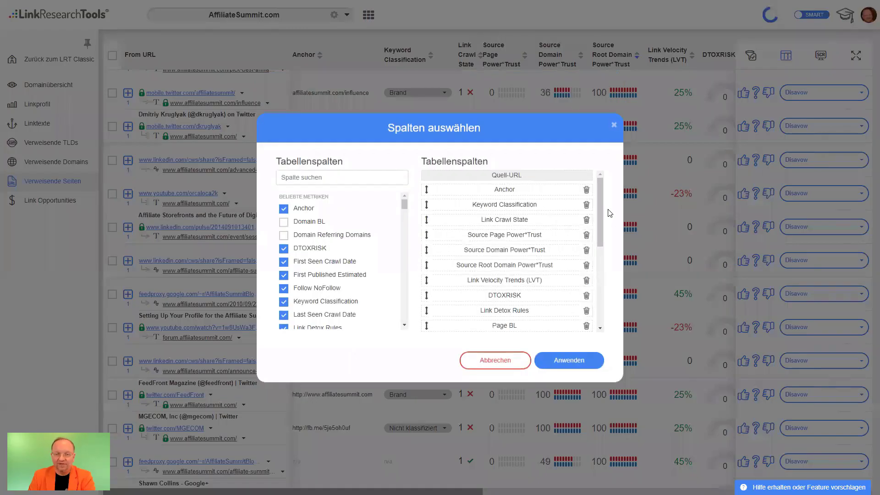
pyautogui.moveTo(600, 204); pyautogui.dragTo(611, 236)
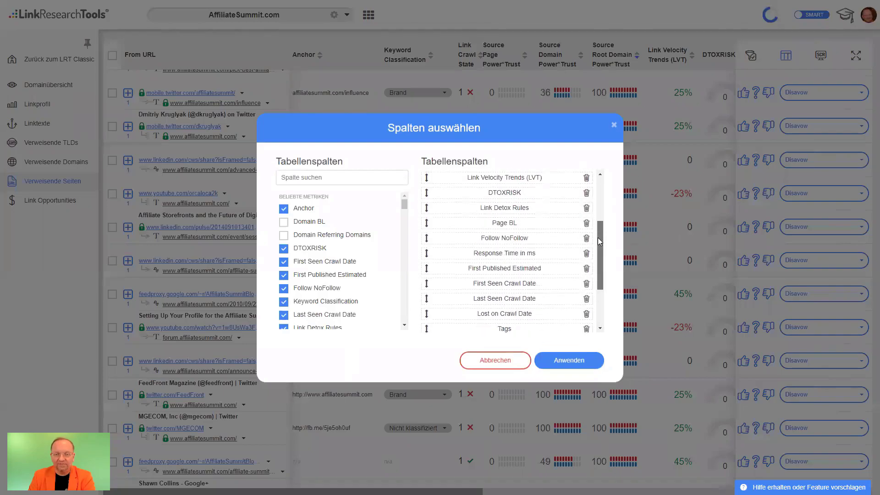
pyautogui.moveTo(531, 238); pyautogui.dragTo(569, 252)
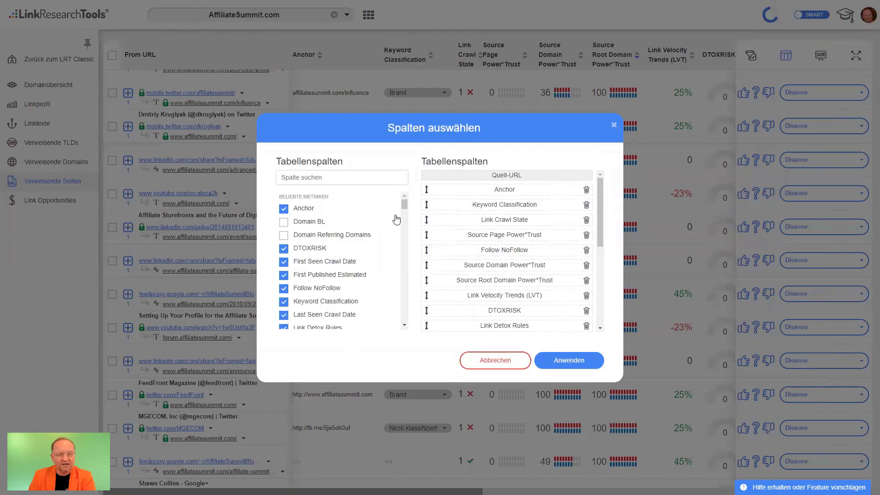
# Browse the additional columns available for the table and cancel the column selection
pyautogui.moveTo(404, 204); pyautogui.dragTo(427, 260)
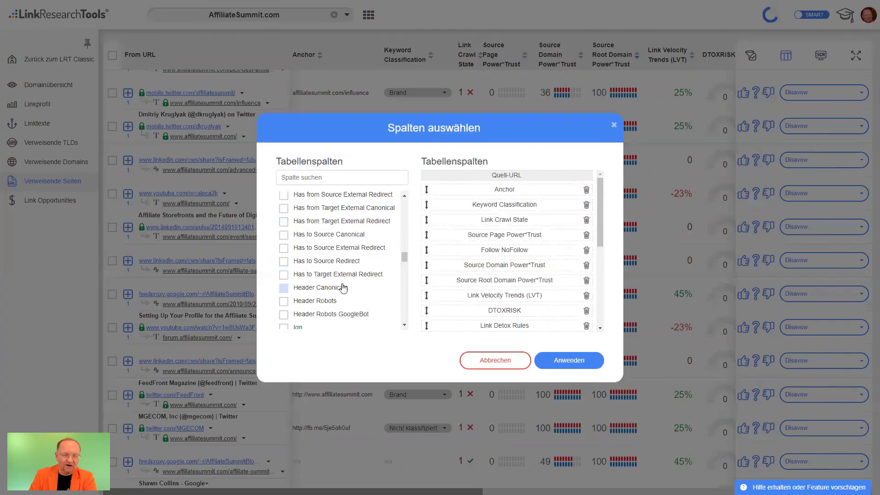
pyautogui.scroll(-1, 343, 290)
pyautogui.scroll(-1, 342, 289)
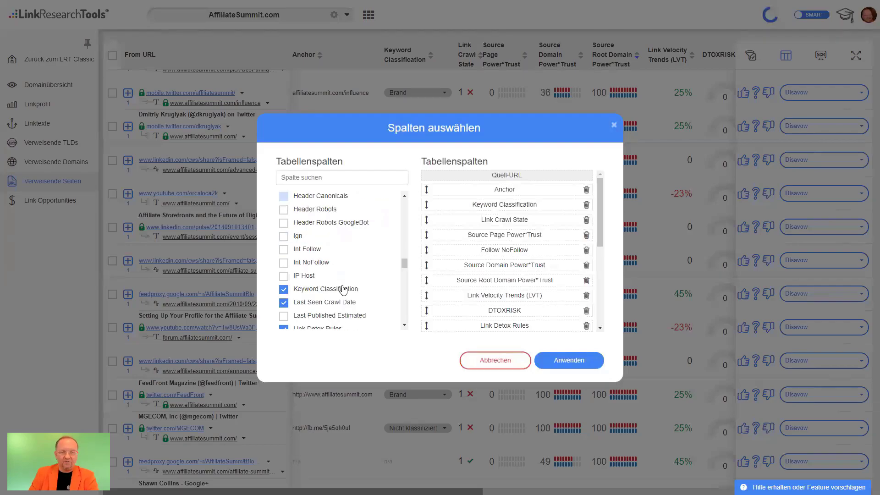
pyautogui.scroll(-1, 366, 291)
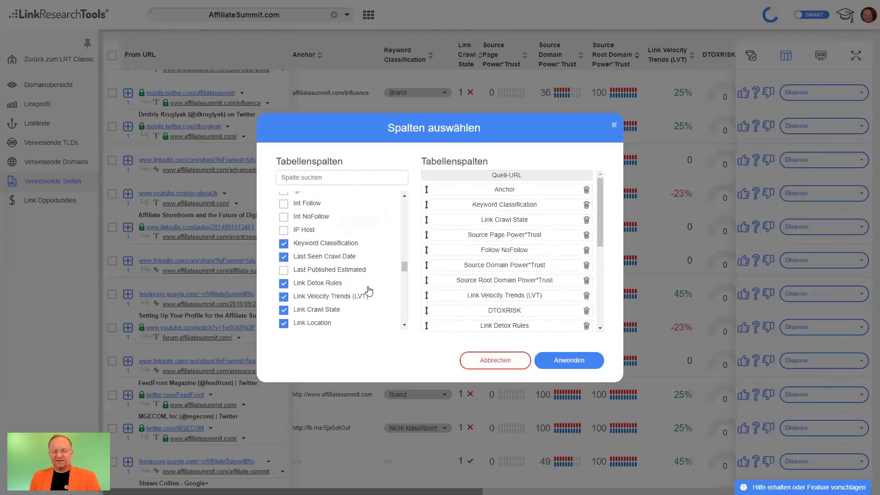
pyautogui.click(495, 361)
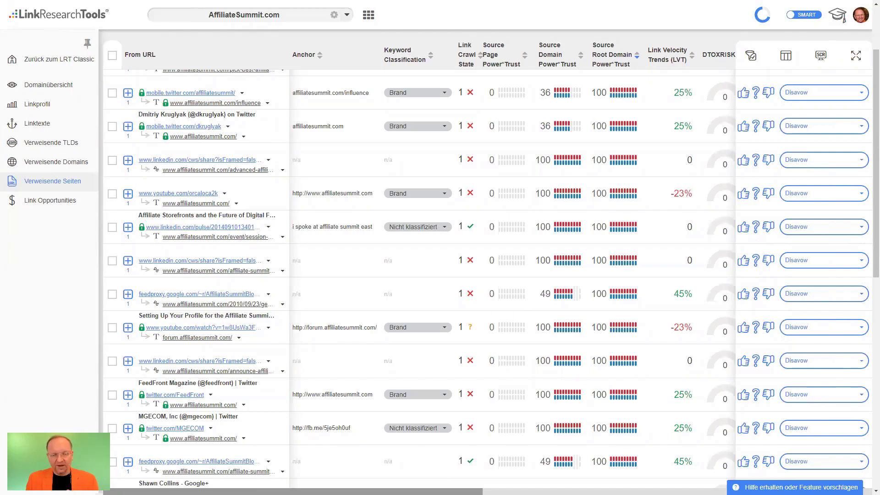
# Move the Follow NoFollow column directly after Source Page Power*Trust and apply the column selection
pyautogui.hscroll(10, 504, 275)
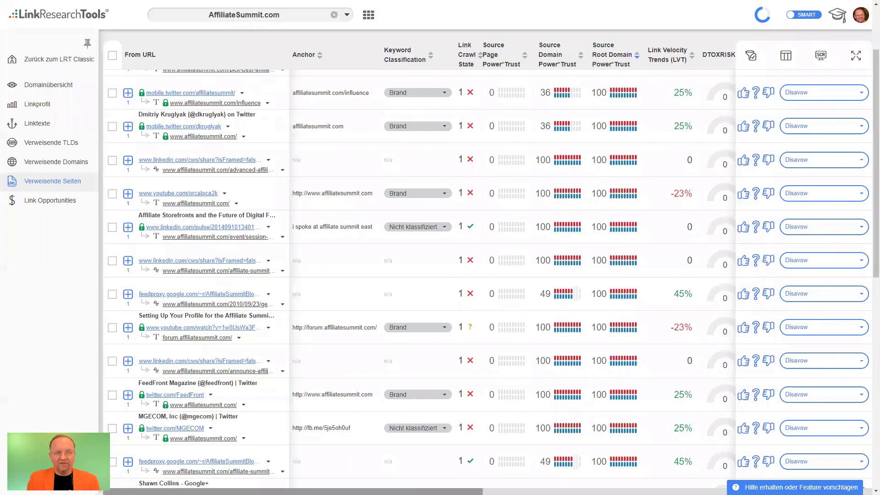
pyautogui.hscroll(-10, 504, 275)
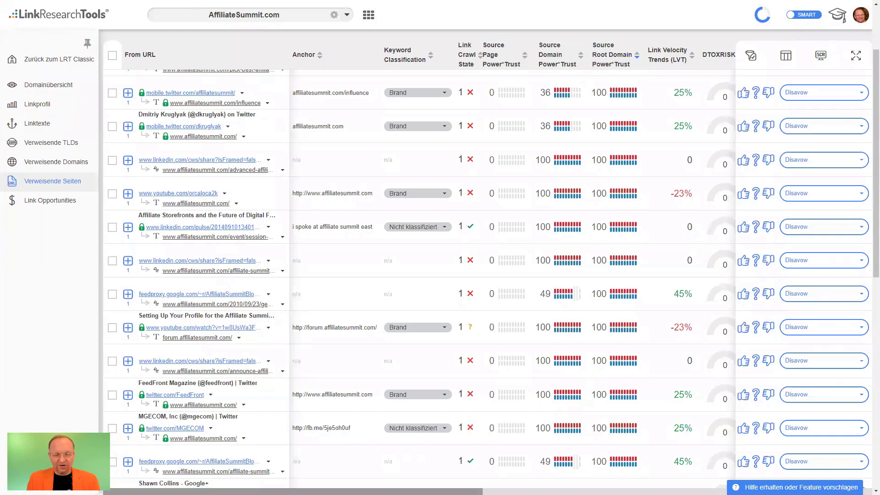
pyautogui.hscroll(10, 505, 275)
pyautogui.hscroll(-10, 504, 275)
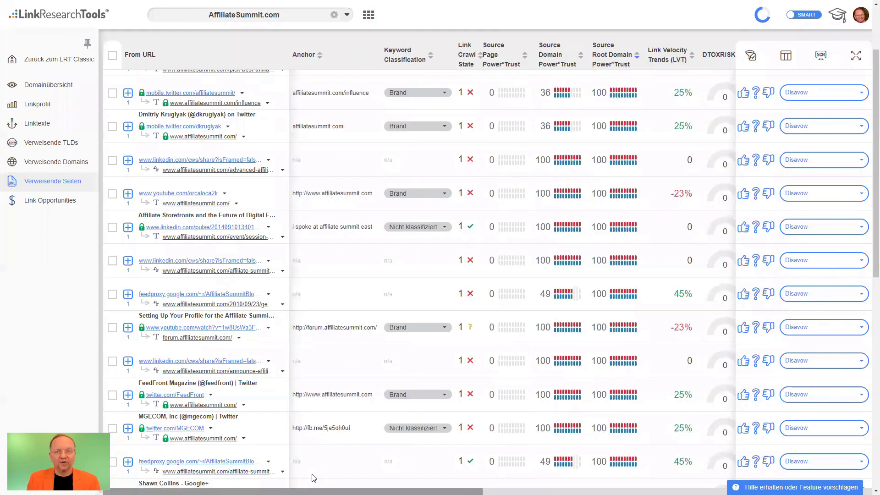
pyautogui.hscroll(5, 370, 479)
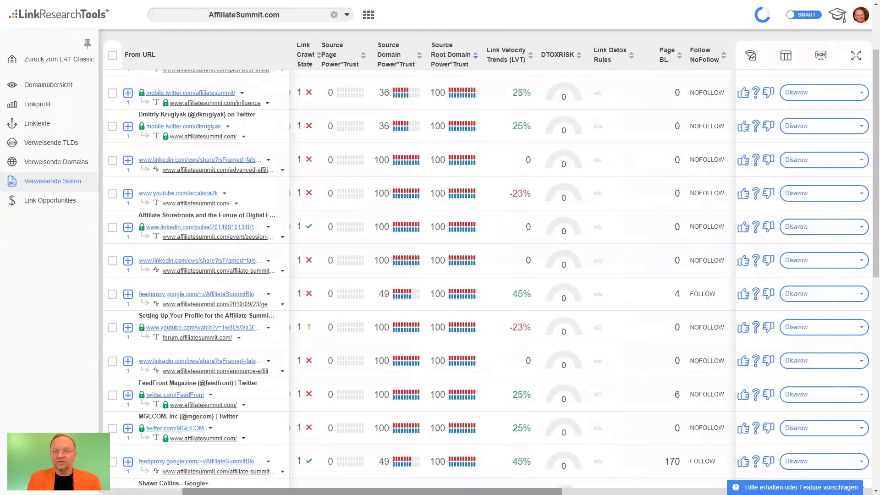
pyautogui.hscroll(-5, 454, 275)
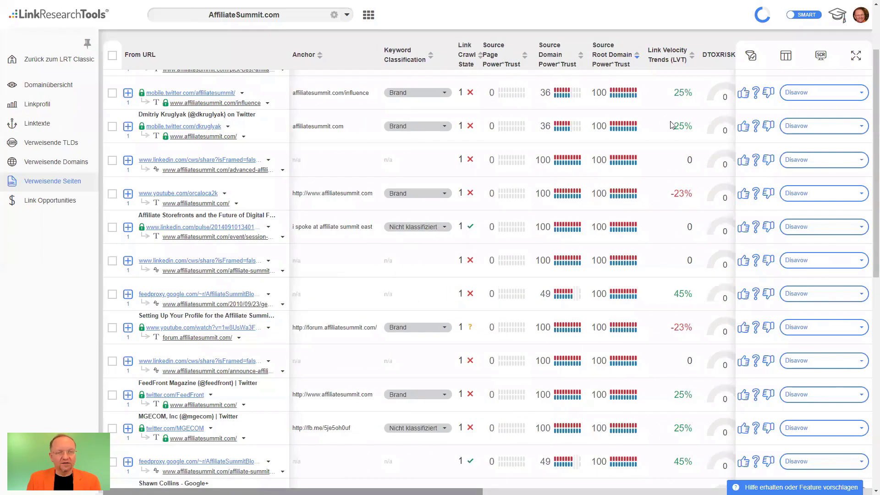
pyautogui.click(785, 55)
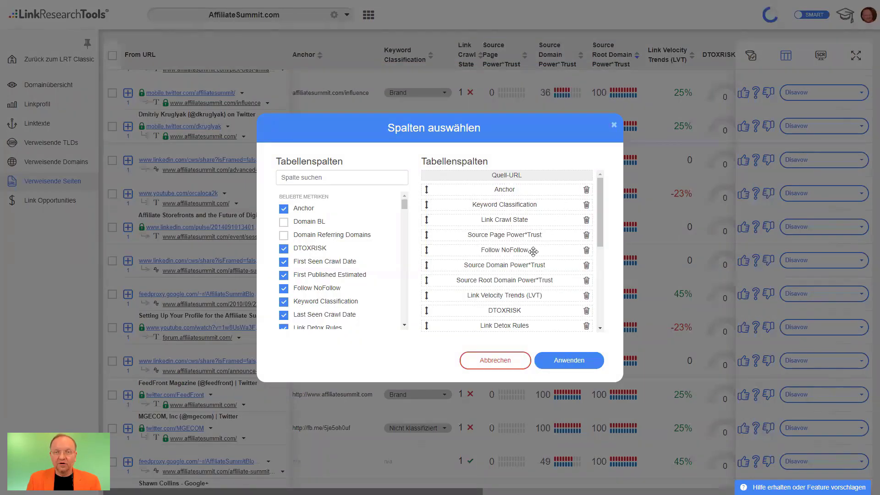
pyautogui.click(573, 366)
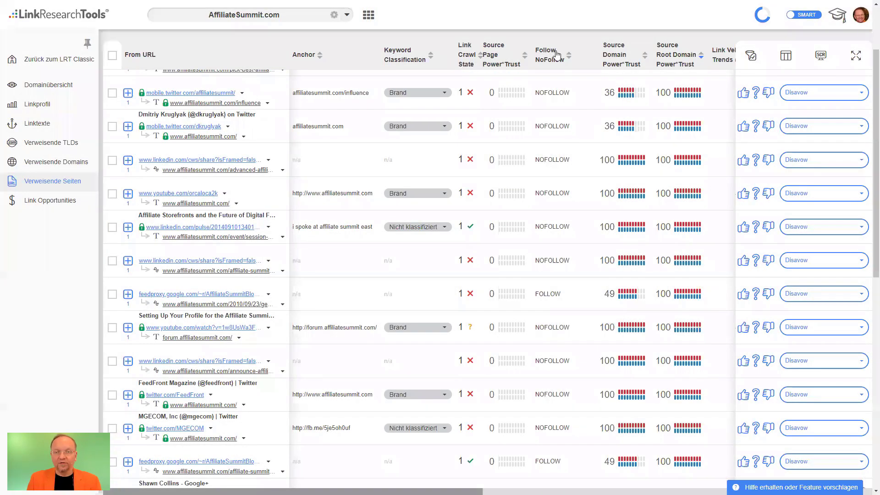
# Sort the filtered referring pages by Follow NoFollow in ascending order to list the FOLLOW links first
pyautogui.click(557, 54)
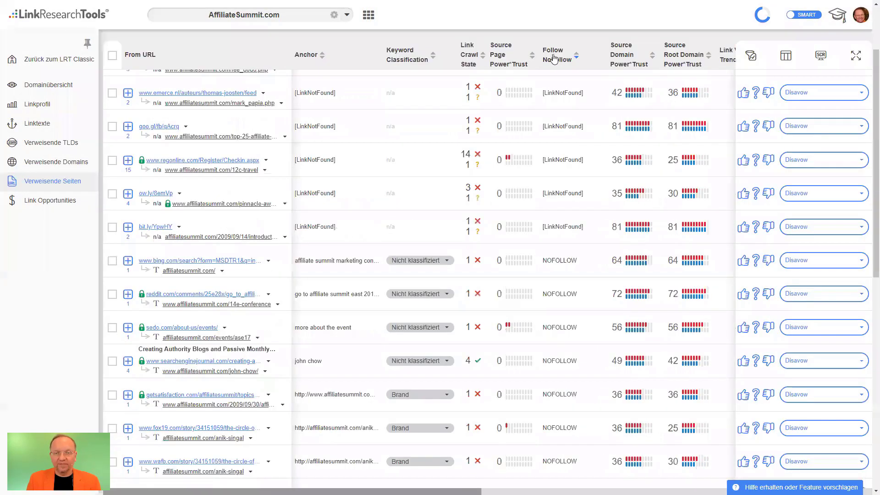
pyautogui.click(557, 59)
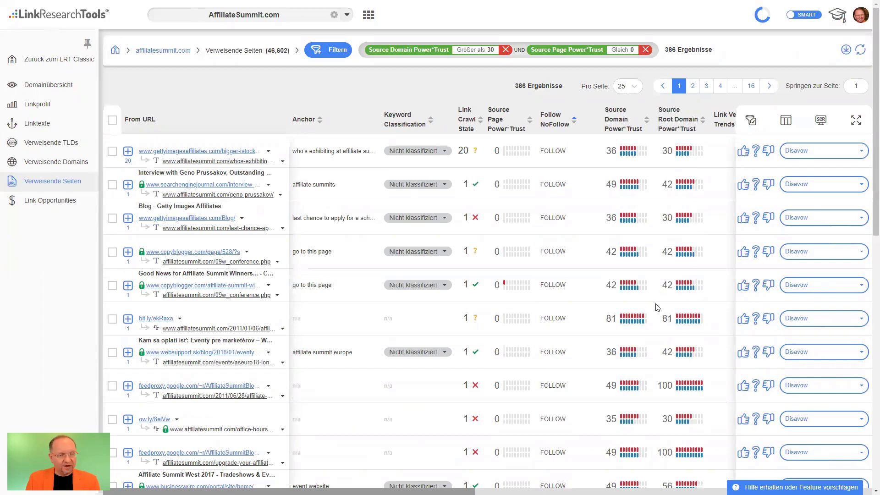
pyautogui.doubleClick(176, 254)
pyautogui.moveTo(176, 256); pyautogui.dragTo(235, 255)
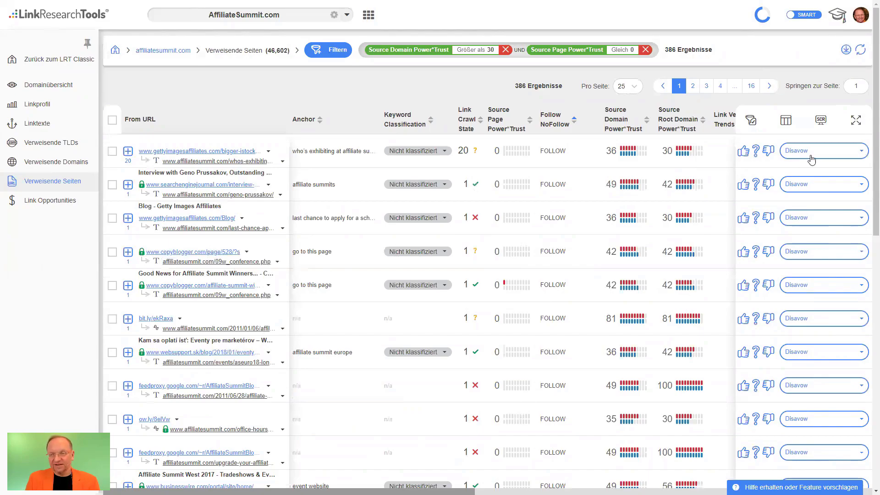
# Take Follow NoFollow away from its place after Source Page Power*Trust, apply the columns and look through the filtered referring pages
pyautogui.click(785, 120)
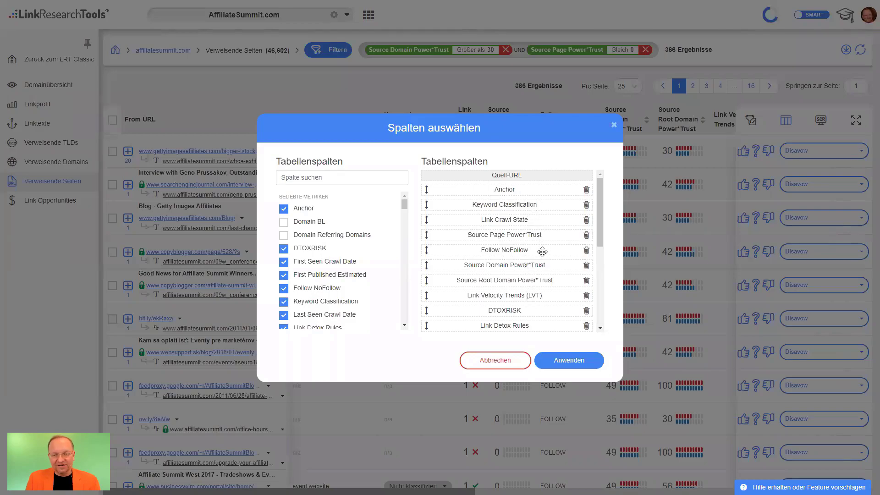
pyautogui.moveTo(542, 251)
pyautogui.mouseDown()
pyautogui.moveTo(562, 323)
pyautogui.moveTo(544, 257)
pyautogui.moveTo(550, 211)
pyautogui.moveTo(550, 237)
pyautogui.mouseUp()
pyautogui.click(568, 360)
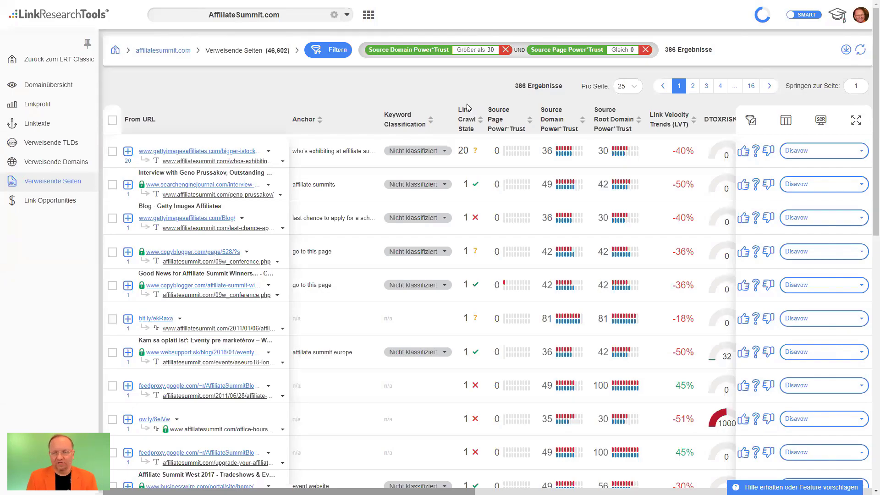
pyautogui.scroll(-1, 374, 115)
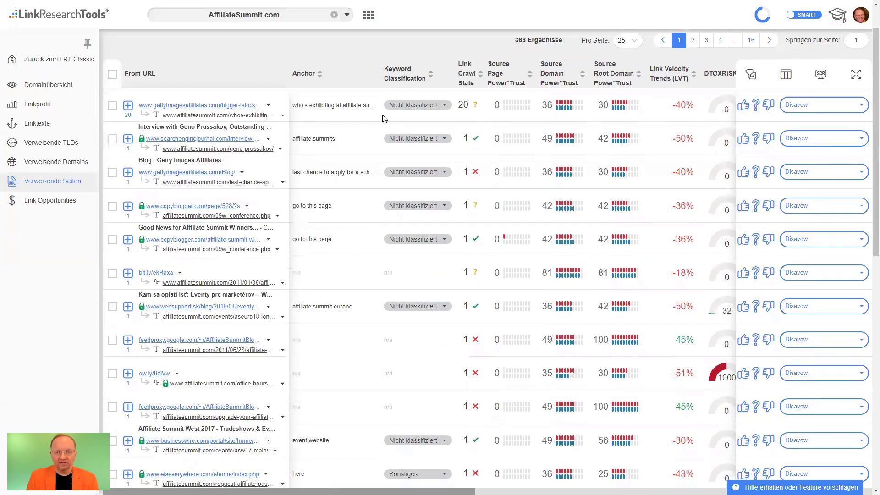
pyautogui.scroll(1, 362, 105)
pyautogui.scroll(-4, 330, 151)
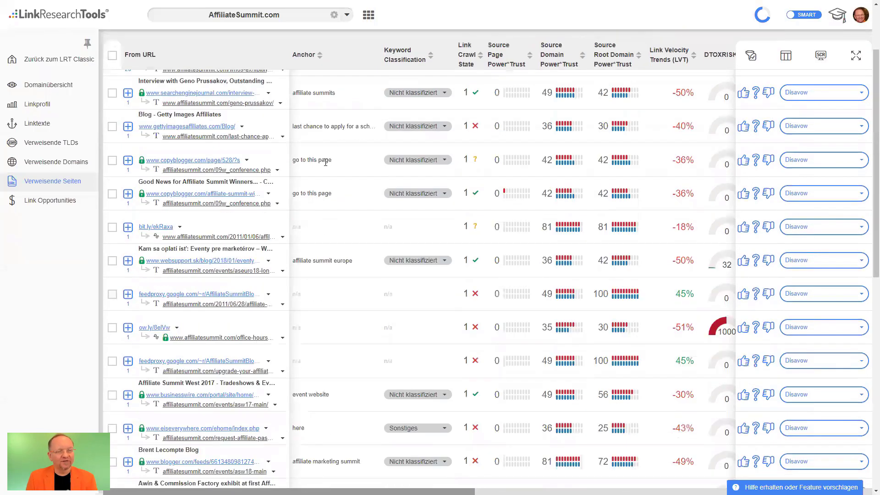
pyautogui.scroll(-4, 332, 240)
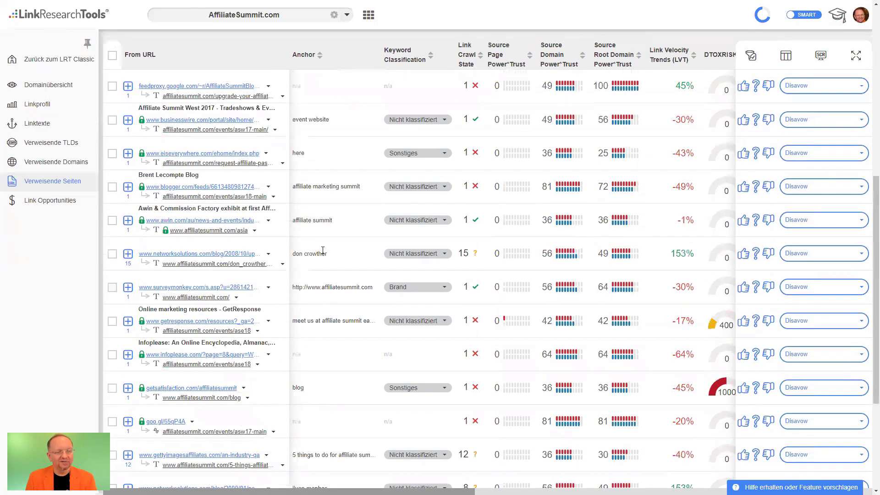
pyautogui.scroll(-4, 323, 250)
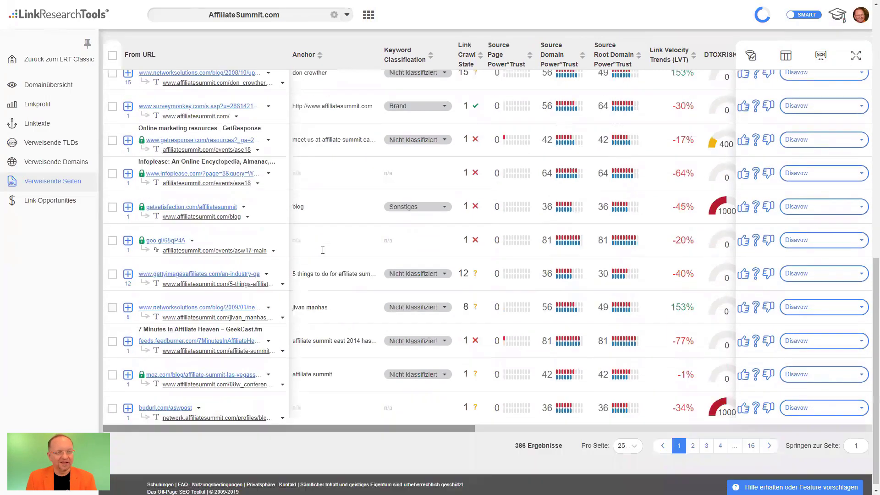
# From the domain overview, open the links of the issue "GROW: Verbessern Sie Links mit starkem Potenzial" for checking and inspect their filter rules
pyautogui.click(54, 87)
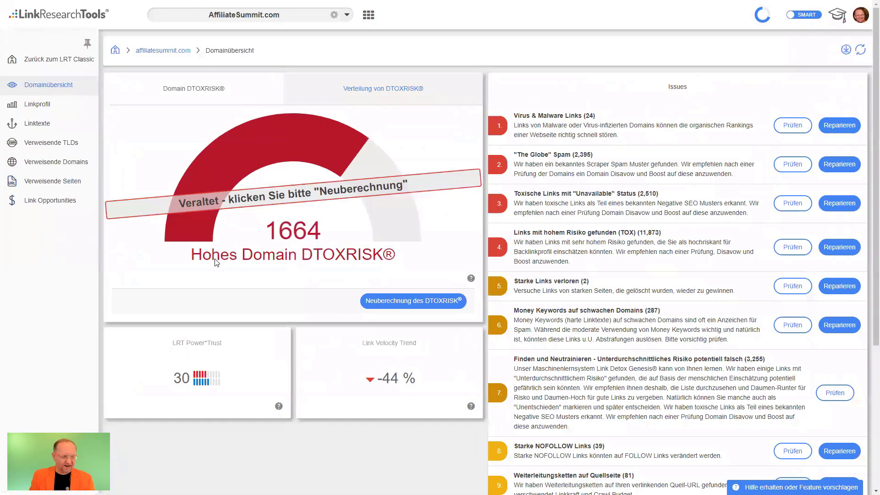
pyautogui.scroll(-4, 660, 341)
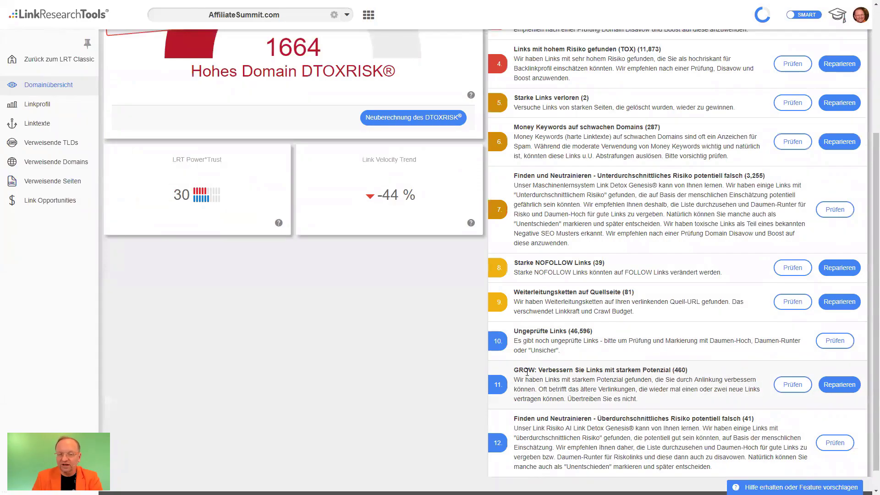
pyautogui.moveTo(516, 370); pyautogui.dragTo(703, 401)
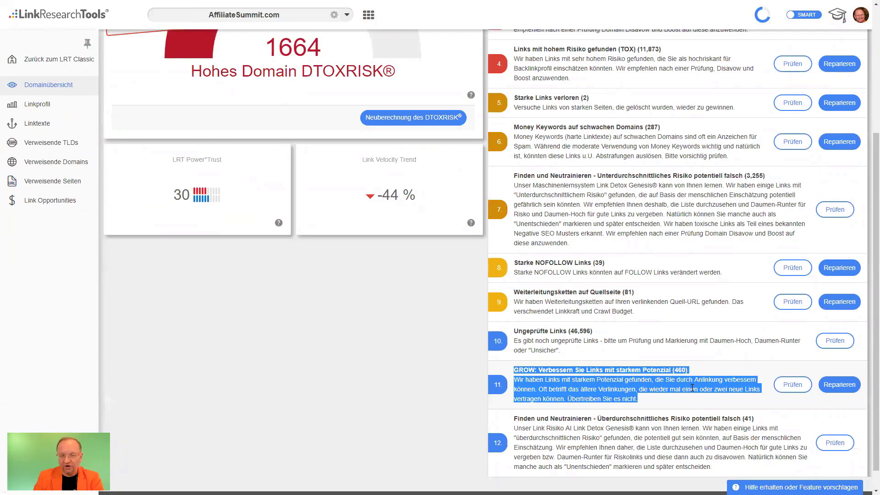
pyautogui.click(625, 363)
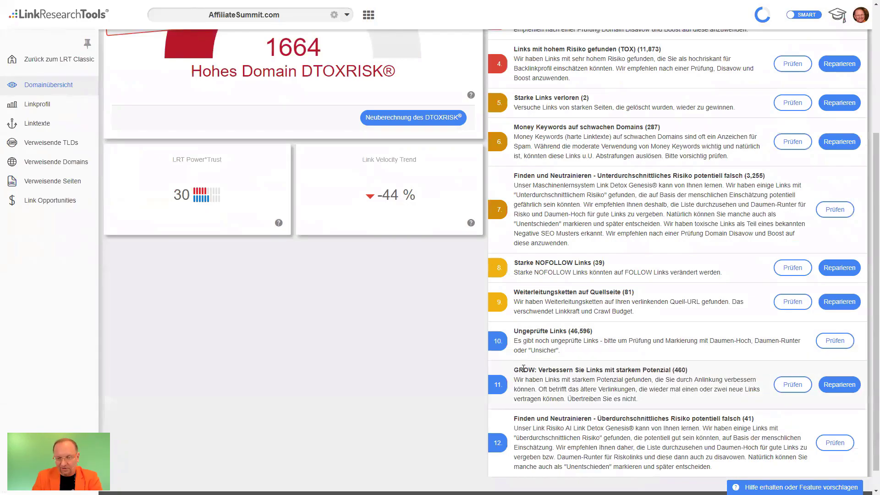
pyautogui.moveTo(514, 370); pyautogui.dragTo(686, 370)
pyautogui.click(782, 401)
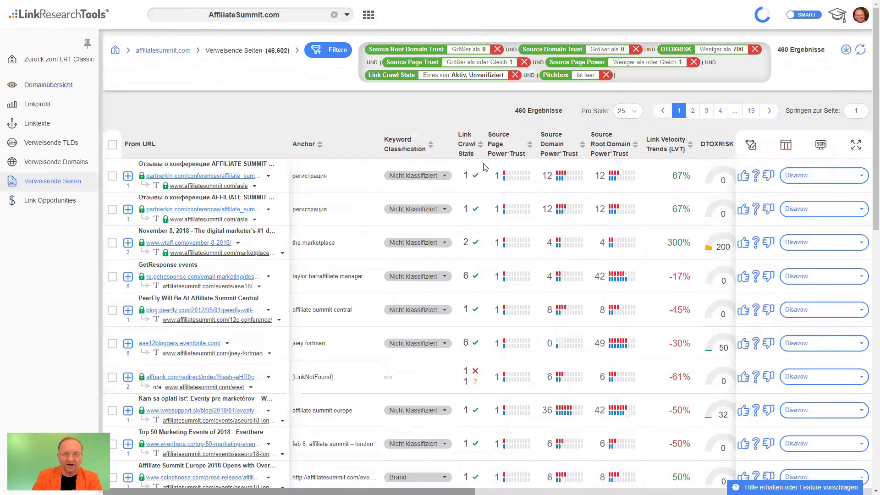
pyautogui.click(334, 49)
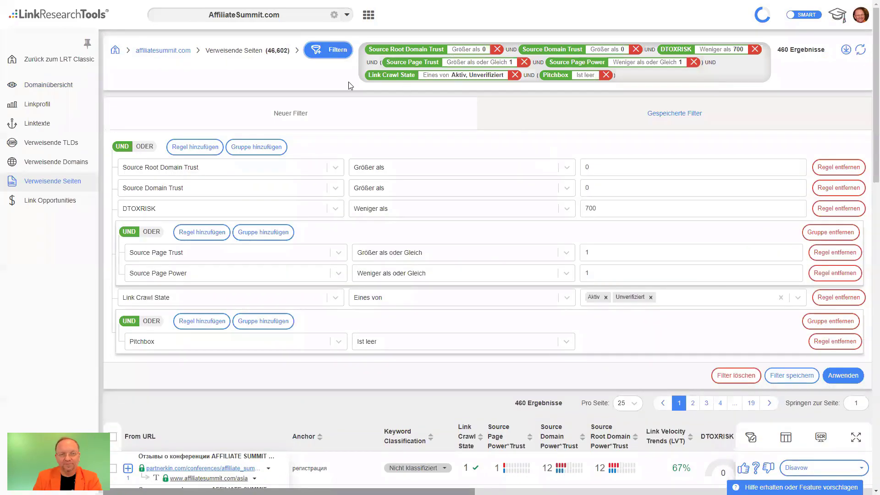
pyautogui.click(341, 54)
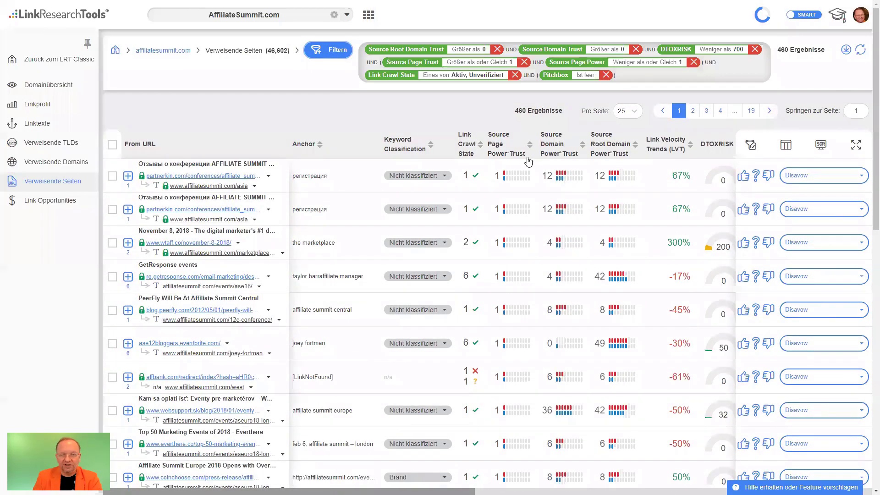
# Sort the GROW pages by Source Page Power*Trust in descending order and look through their power and trust values
pyautogui.click(518, 152)
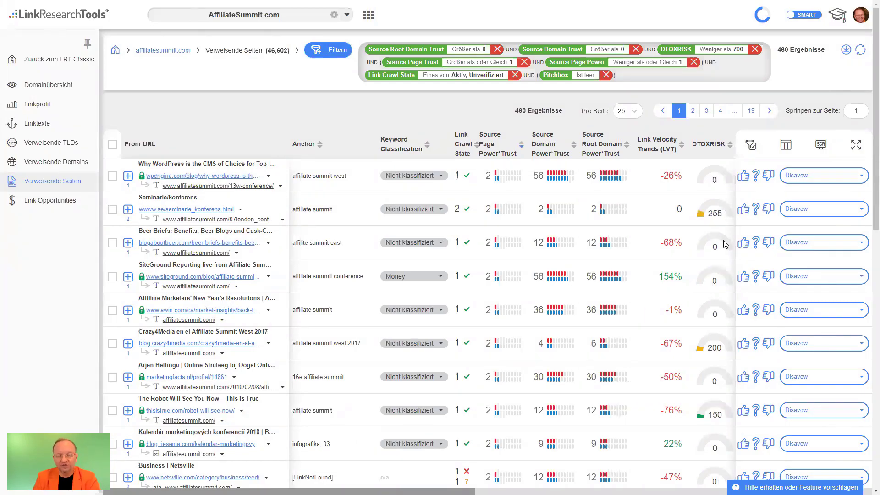
pyautogui.moveTo(497, 181)
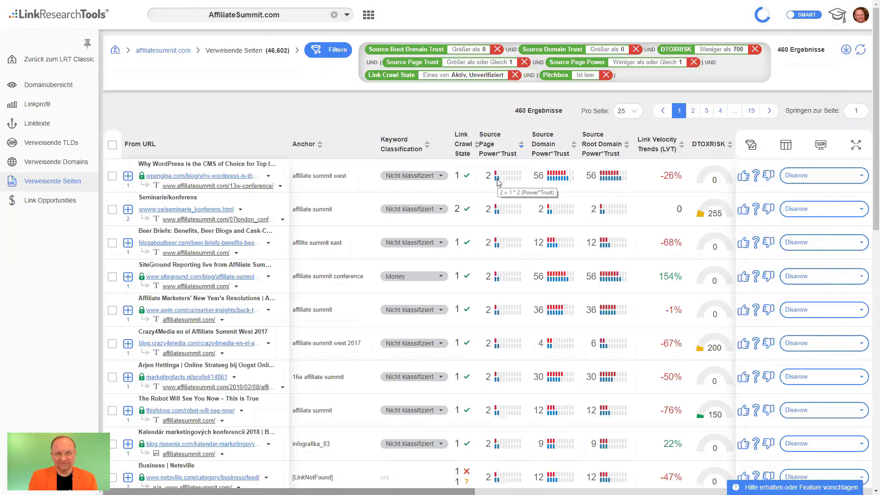
pyautogui.scroll(-6, 512, 353)
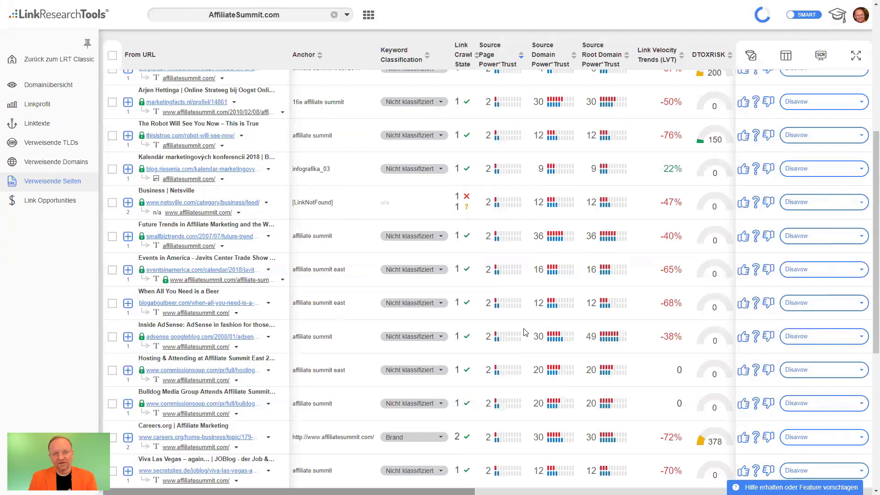
pyautogui.scroll(5, 525, 326)
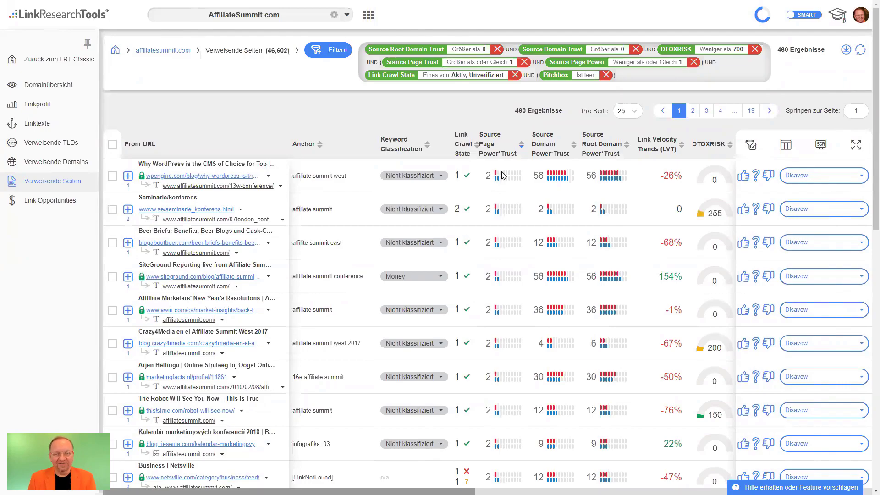
pyautogui.scroll(-4, 500, 330)
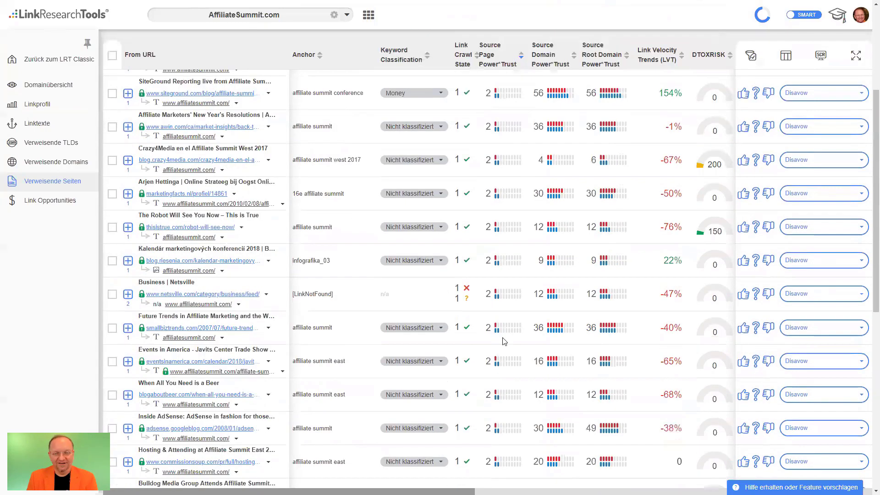
pyautogui.scroll(4, 506, 333)
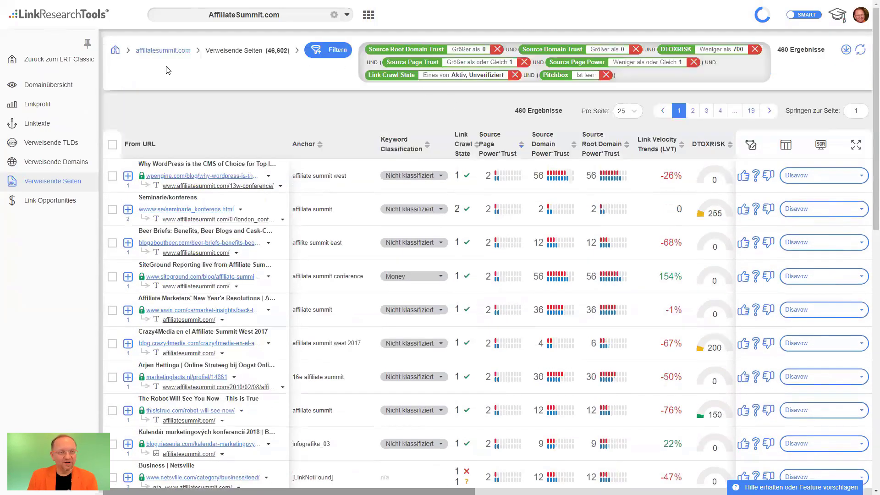
# Clear all GROW filter rules from the referring pages and add a new rule on the metric Source Page Trust
pyautogui.click(328, 55)
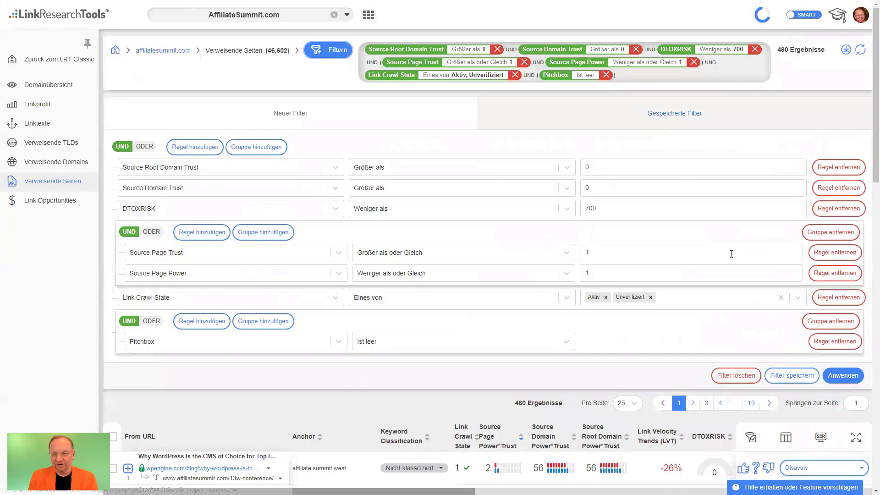
pyautogui.click(337, 52)
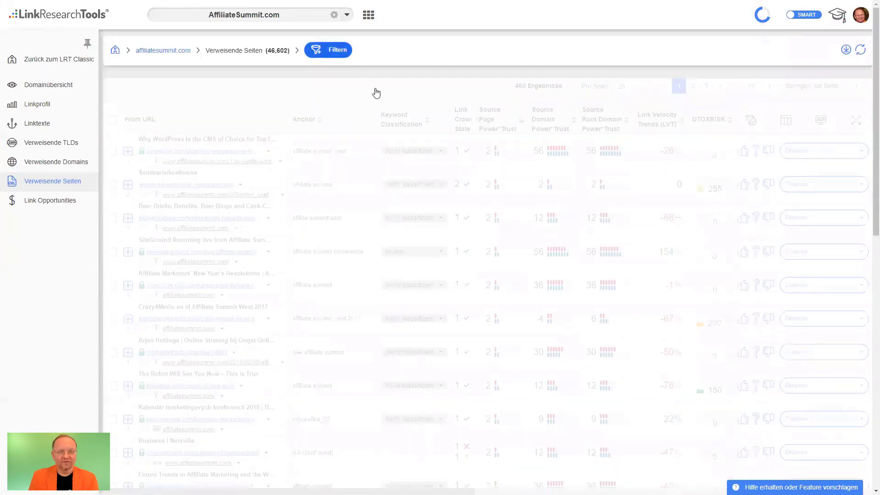
pyautogui.click(195, 121)
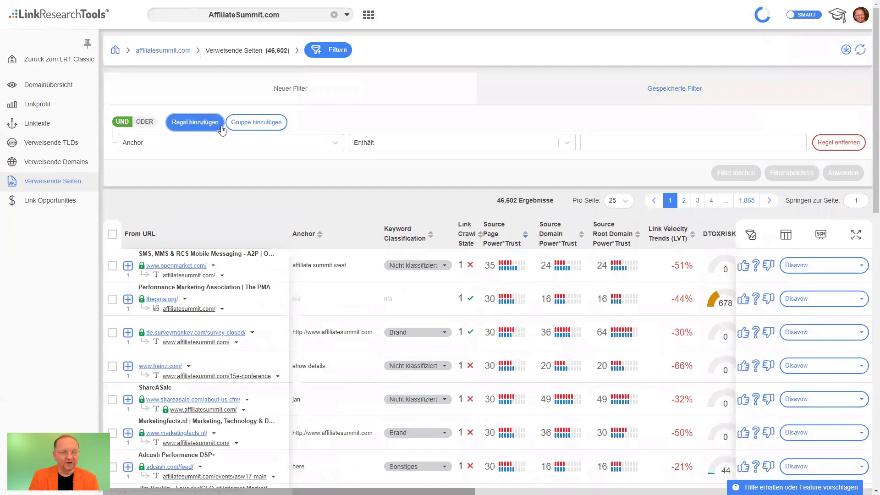
pyautogui.click(253, 147)
pyautogui.write('trus')
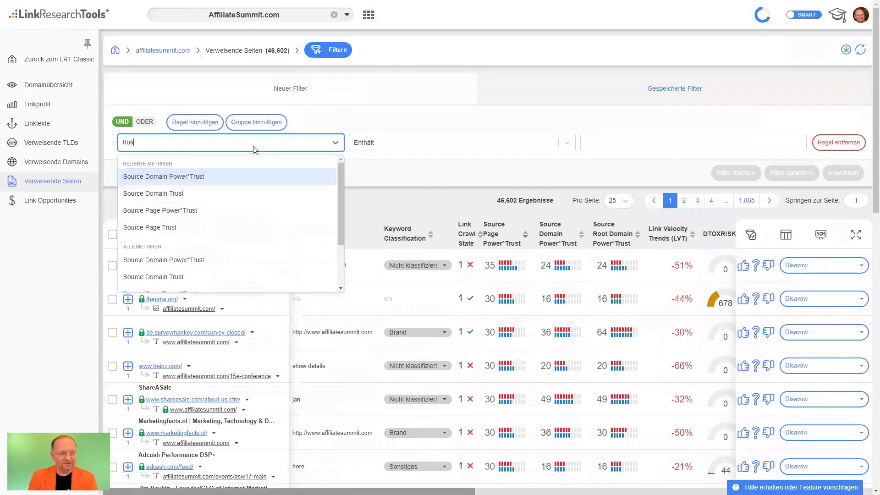
pyautogui.scroll(-2, 244, 178)
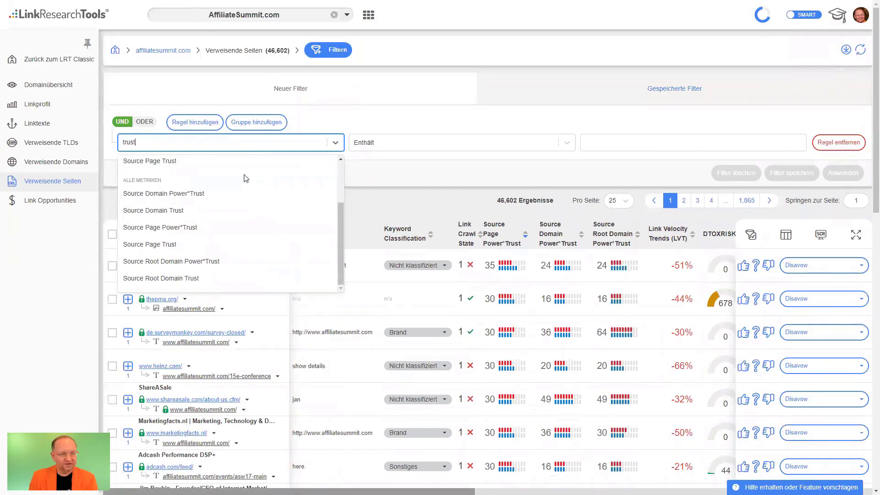
pyautogui.write('t')
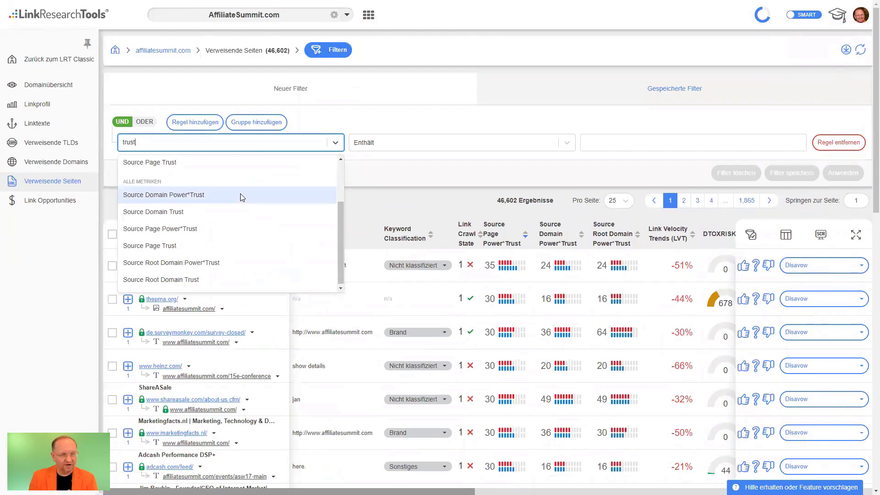
pyautogui.scroll(2, 242, 197)
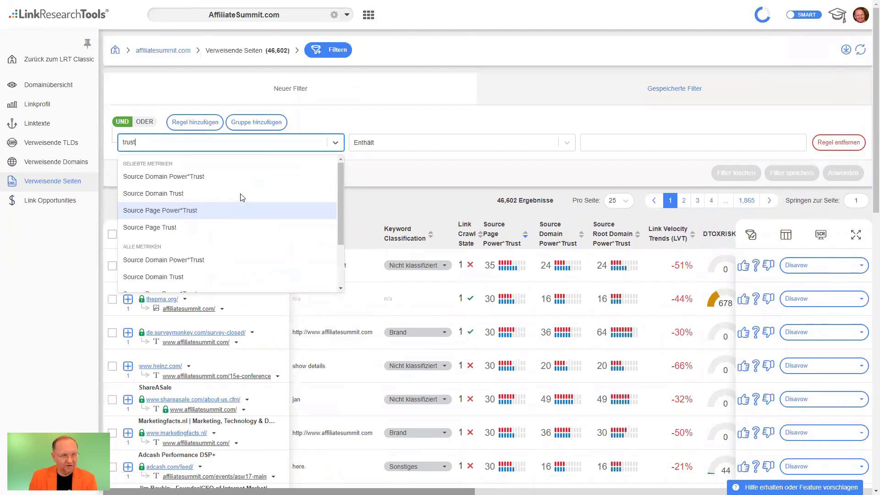
pyautogui.click(190, 227)
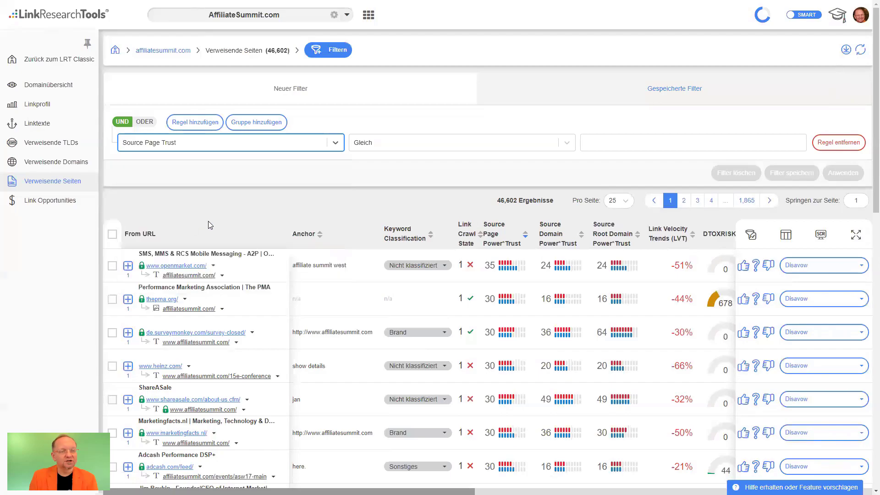
# Set the Source Page Trust rule to Gleich 0 and apply the filter to the referring pages
pyautogui.click(636, 141)
pyautogui.write('0')
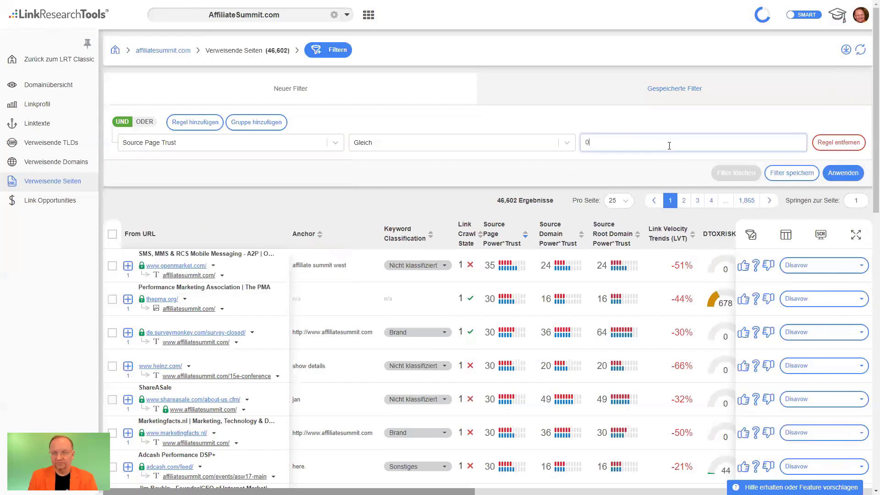
pyautogui.click(843, 173)
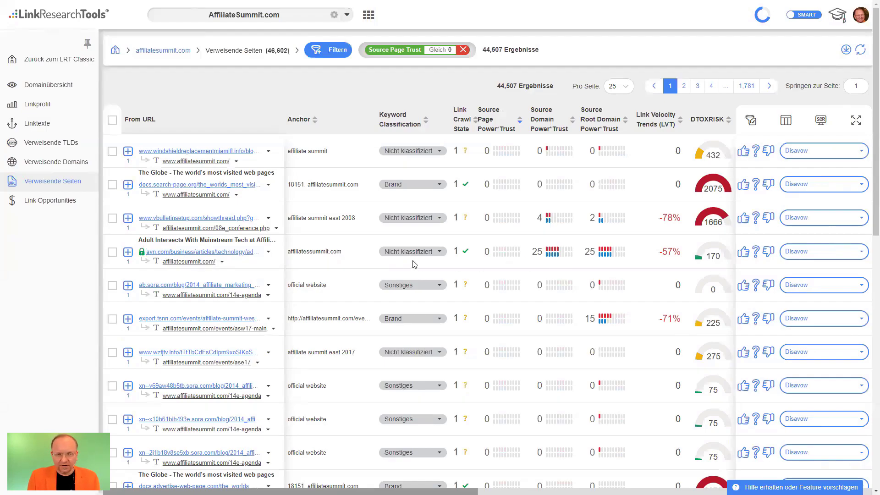
# Inspect the link and redirect trace of the avn.com page, close it and look through the pages without trust
pyautogui.click(127, 252)
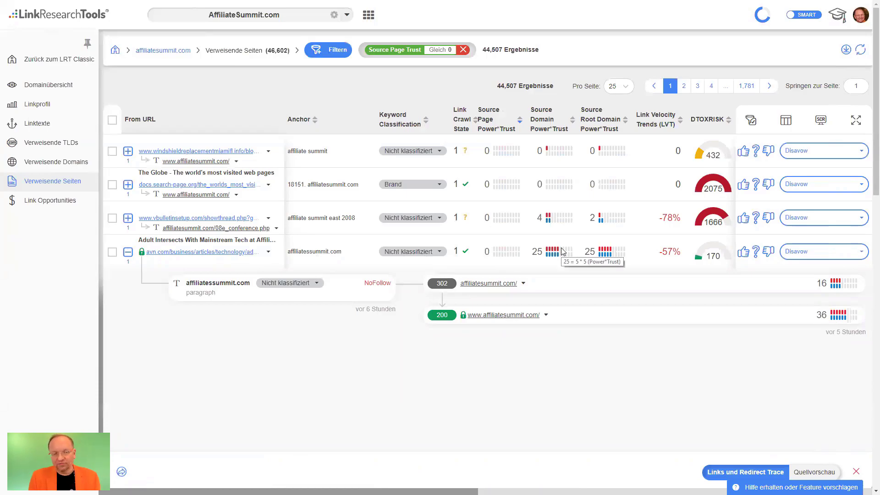
pyautogui.click(134, 255)
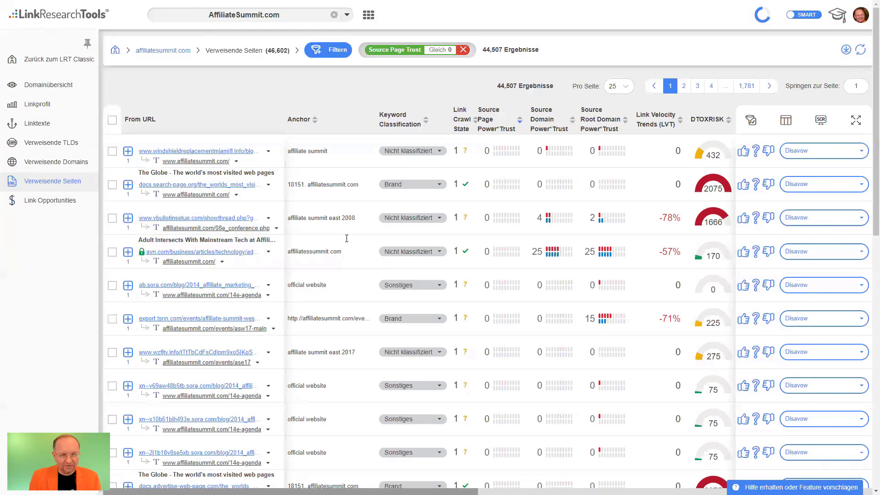
pyautogui.scroll(-2, 352, 268)
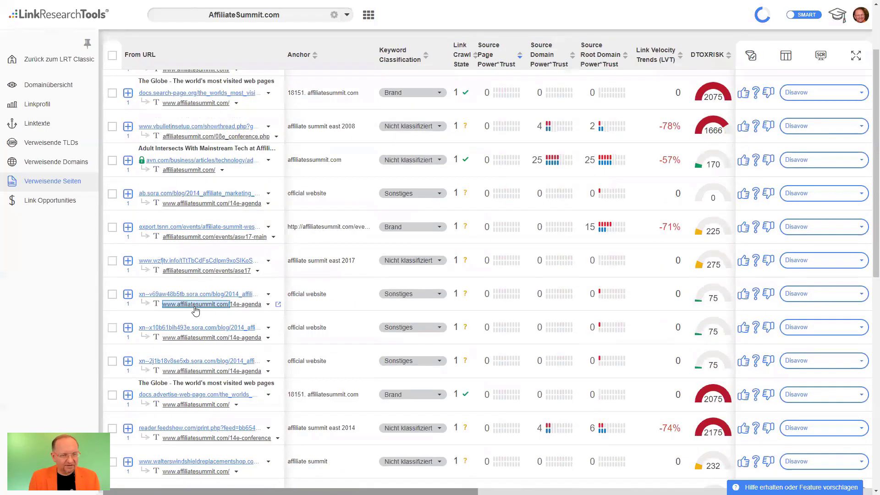
pyautogui.scroll(-3, 196, 310)
pyautogui.scroll(5, 568, 257)
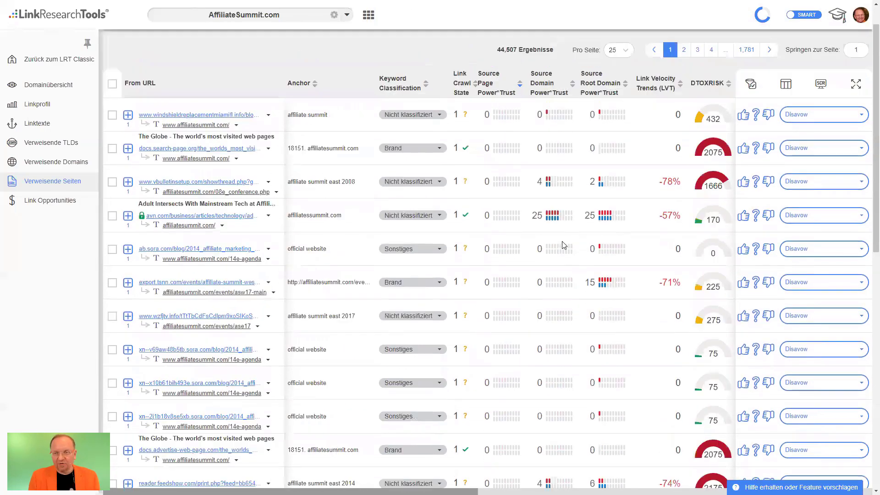
pyautogui.scroll(1, 564, 245)
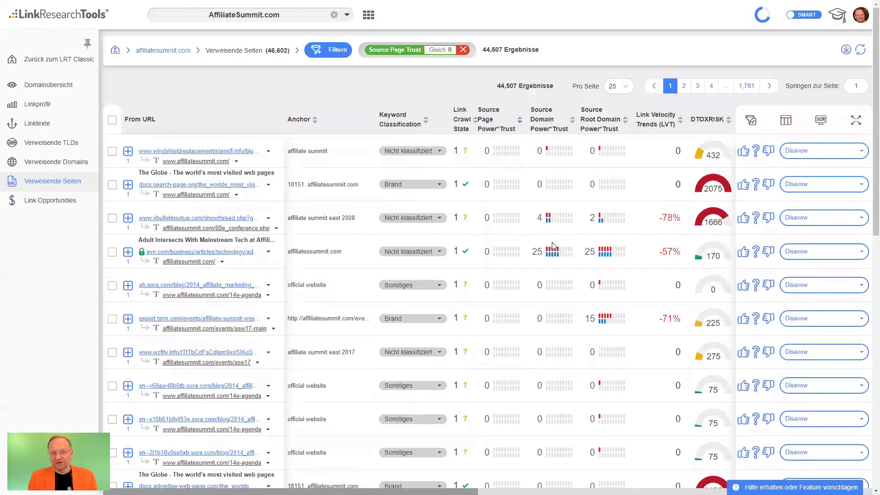
# Open the column selection and search for "date" to check which crawl date columns are enabled
pyautogui.click(787, 121)
pyautogui.click(359, 181)
pyautogui.write('da')
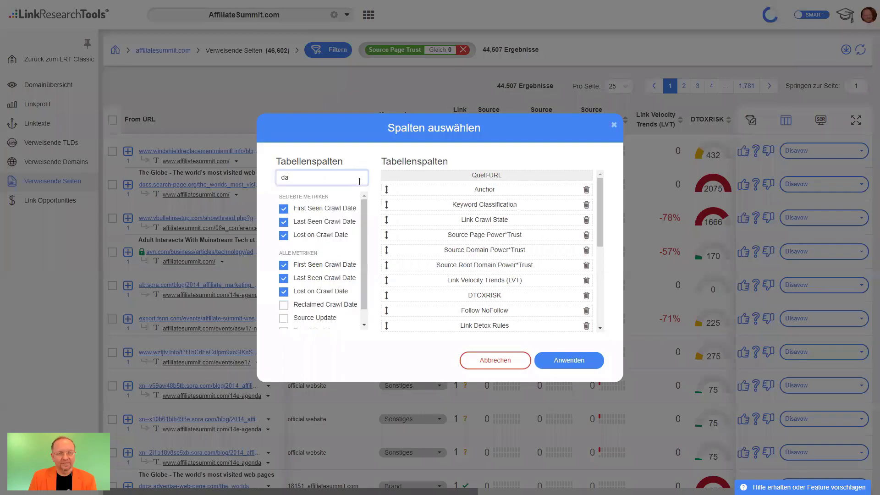
pyautogui.write('te')
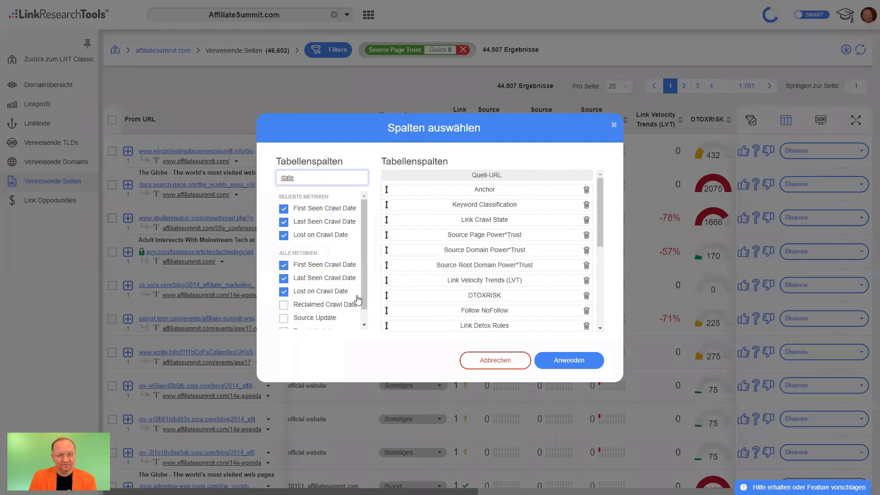
pyautogui.moveTo(364, 299)
pyautogui.mouseDown()
pyautogui.moveTo(370, 321)
pyautogui.moveTo(371, 283)
pyautogui.mouseUp()
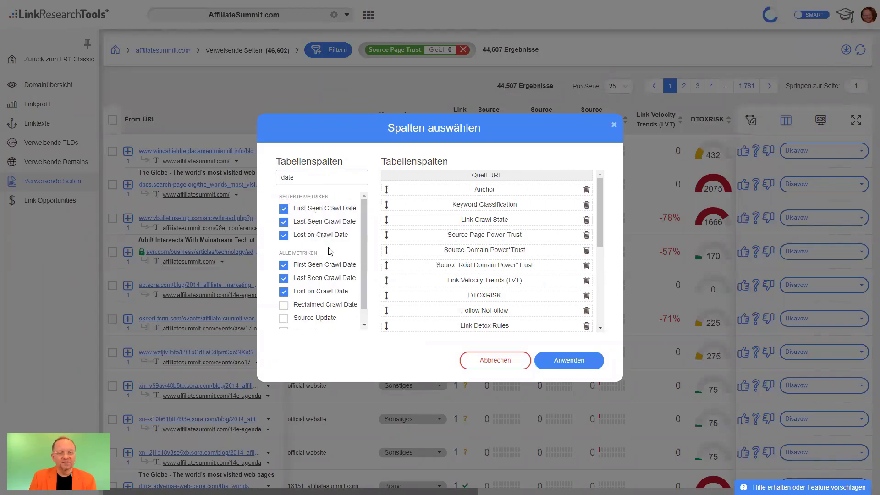
# Compare the column options found for "est" and "date", keep First Published Estimated enabled and apply the column selection
pyautogui.moveTo(316, 178); pyautogui.dragTo(263, 175)
pyautogui.write('est')
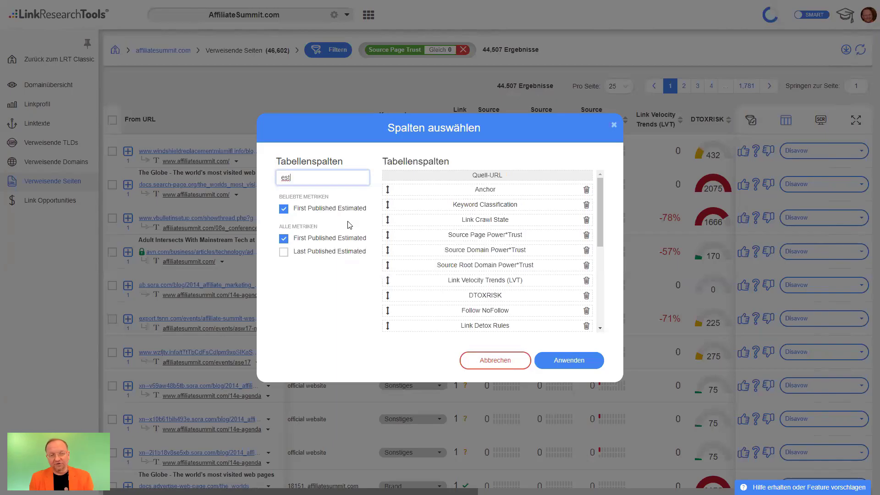
pyautogui.hotkey('ctrl', 'a')
pyautogui.write('date')
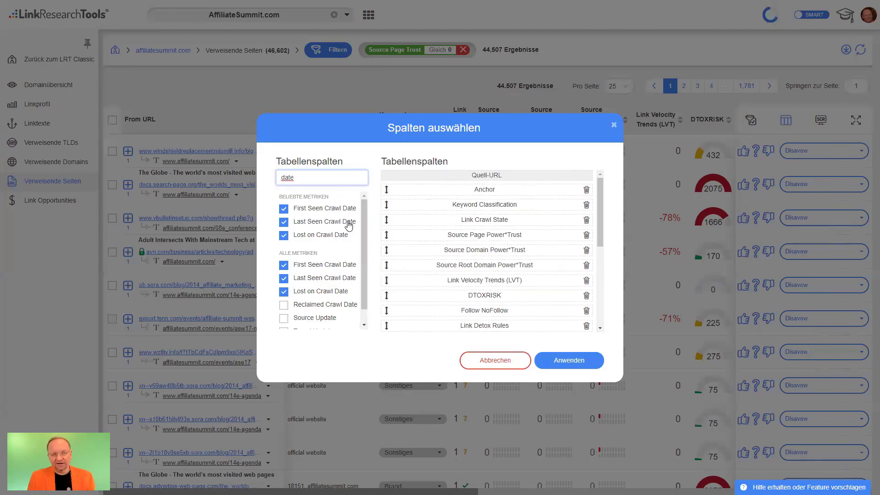
pyautogui.doubleClick(315, 182)
pyautogui.write('est')
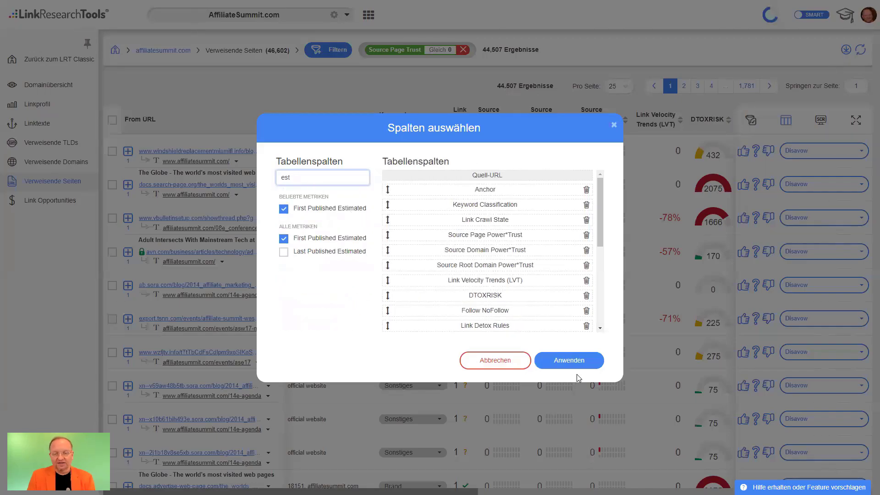
pyautogui.click(570, 361)
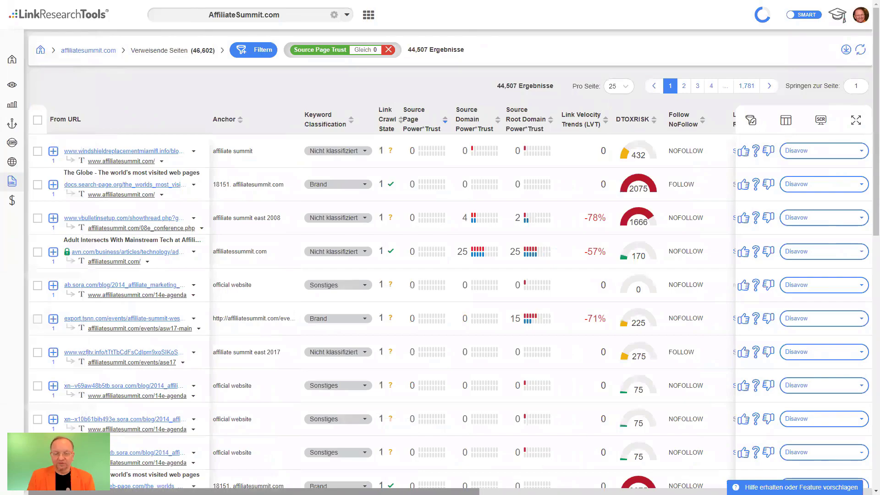
# Review the date columns of the filtered pages and sort them by First Seen Crawl Date in descending order
pyautogui.hscroll(5, 472, 275)
pyautogui.hscroll(2, 653, 332)
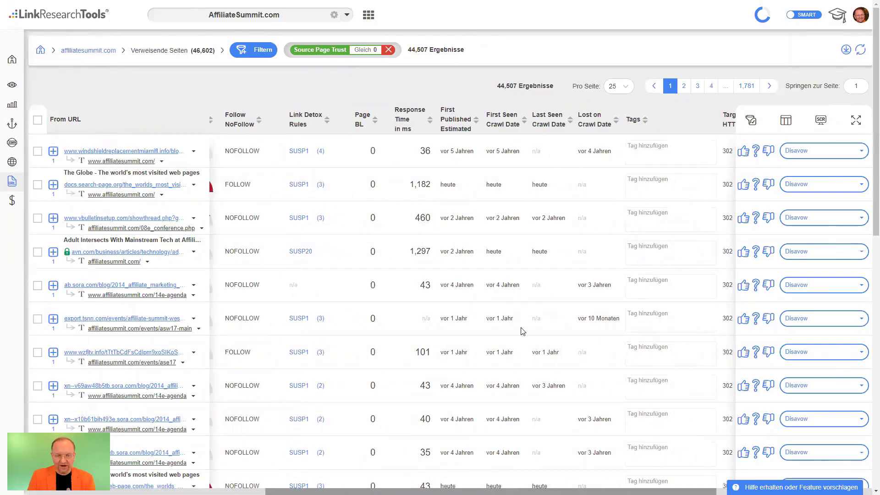
pyautogui.scroll(-10, 526, 341)
pyautogui.scroll(-3, 526, 342)
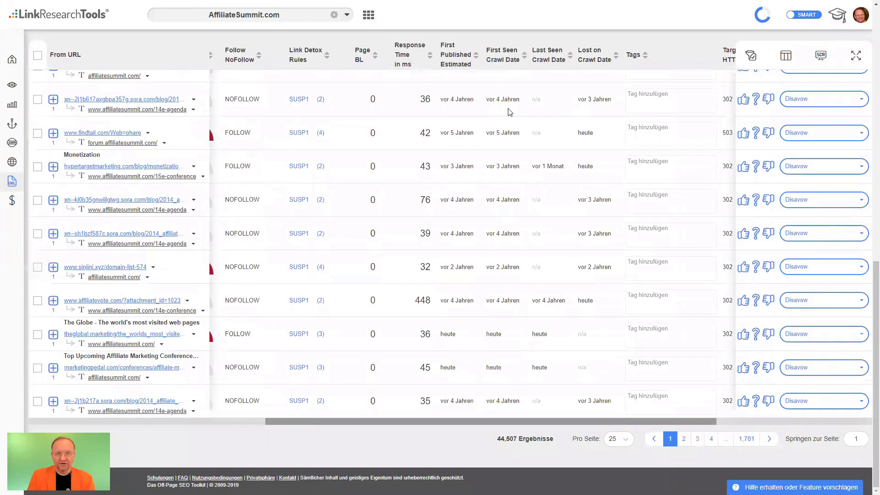
pyautogui.click(504, 55)
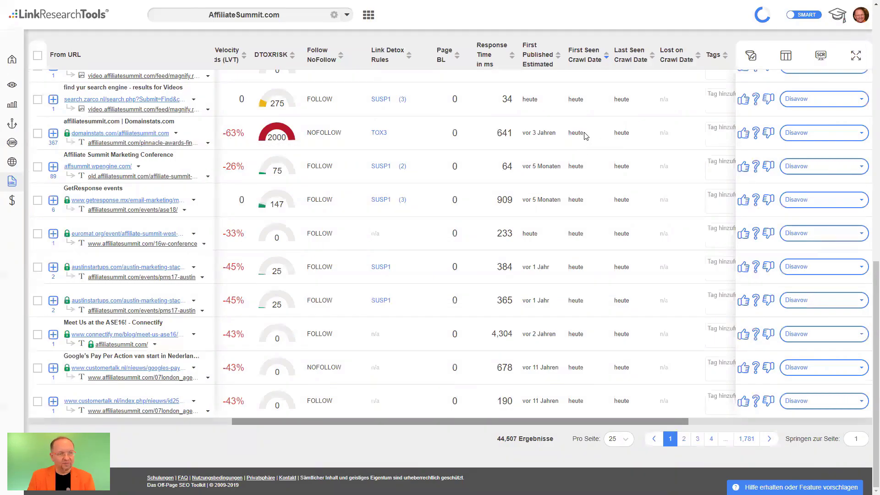
# Compare First Seen Crawl Date with First Published Estimated for the domainstats.com page
pyautogui.doubleClick(117, 134)
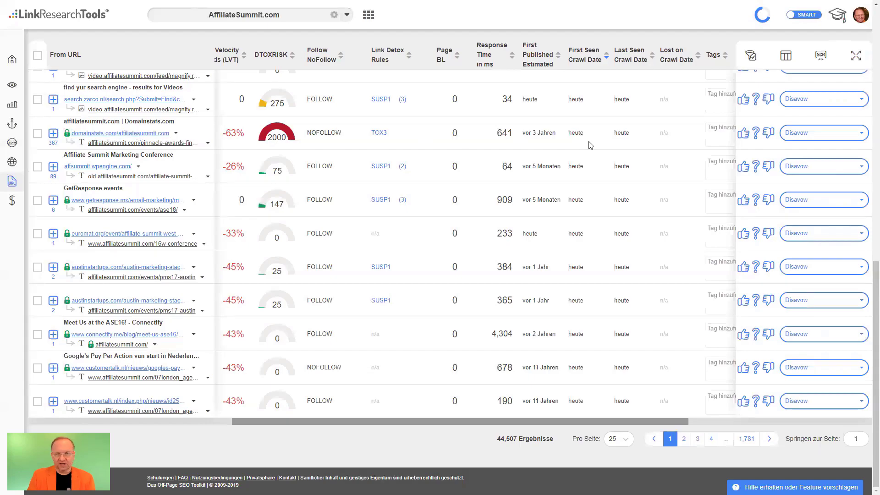
pyautogui.moveTo(585, 133); pyautogui.dragTo(570, 134)
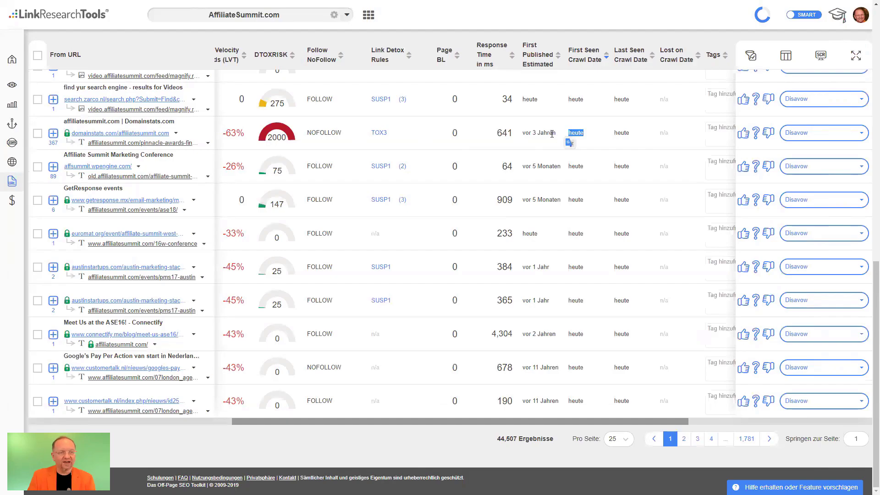
pyautogui.moveTo(553, 132); pyautogui.dragTo(521, 132)
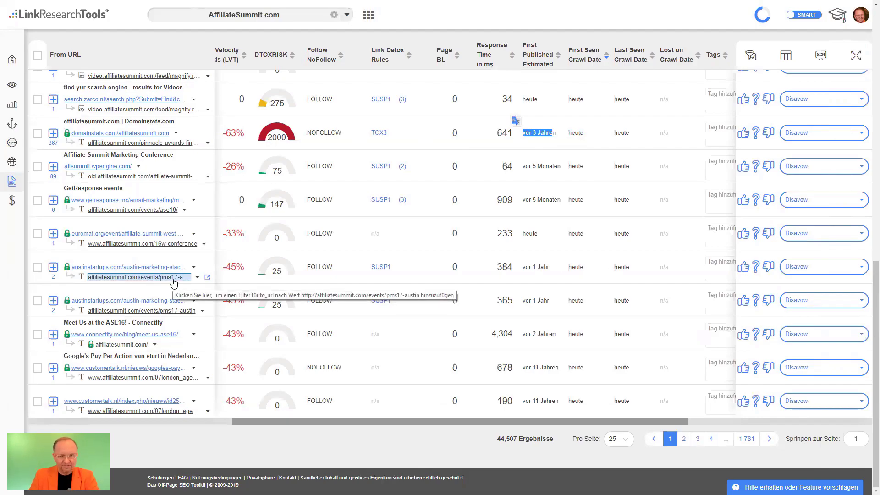
# Check the exact First Published Estimated and First Seen Crawl Date of the first austinstartups.com page
pyautogui.moveTo(536, 270)
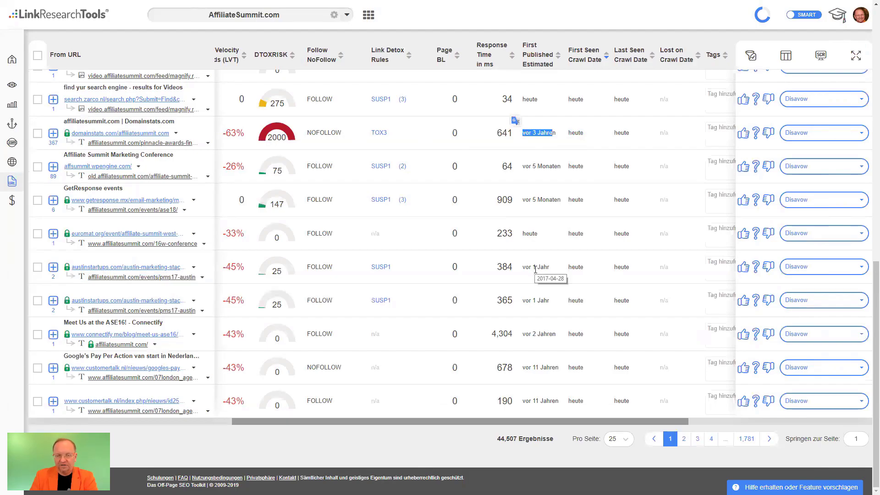
pyautogui.moveTo(71, 267); pyautogui.dragTo(172, 271)
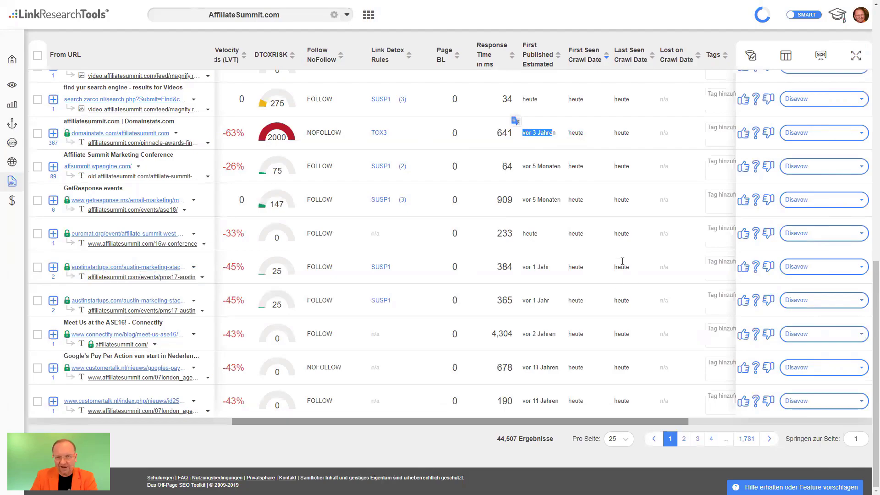
pyautogui.moveTo(576, 265)
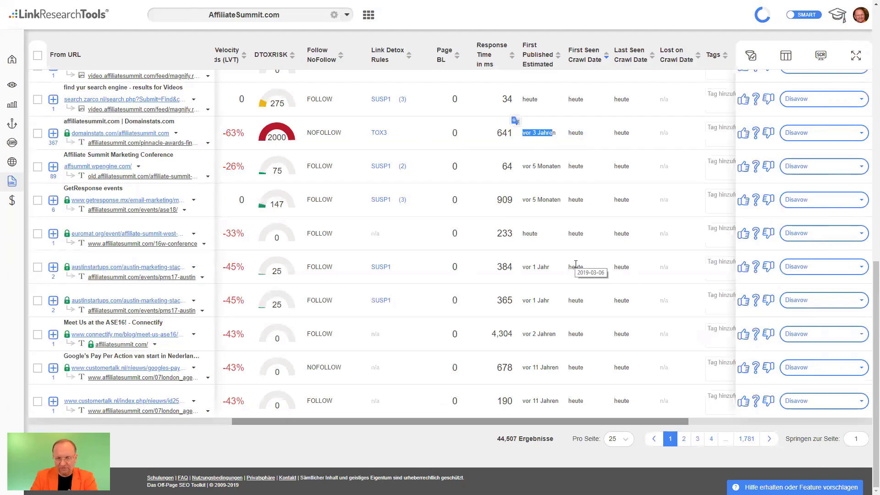
pyautogui.moveTo(584, 268); pyautogui.dragTo(569, 269)
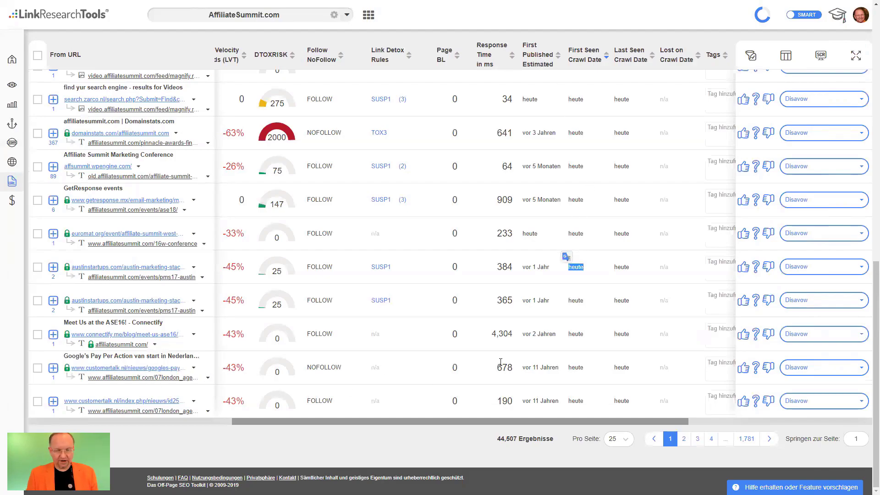
# Compare the first seen and estimated publishing dates of the customertalk.nl page about Google's Pay Per Action and expand its link details
pyautogui.doubleClick(579, 367)
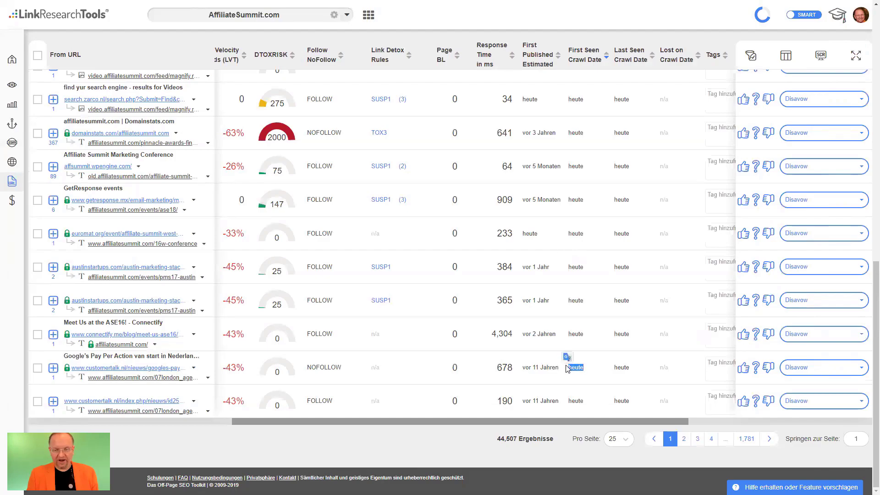
pyautogui.moveTo(563, 368); pyautogui.dragTo(522, 367)
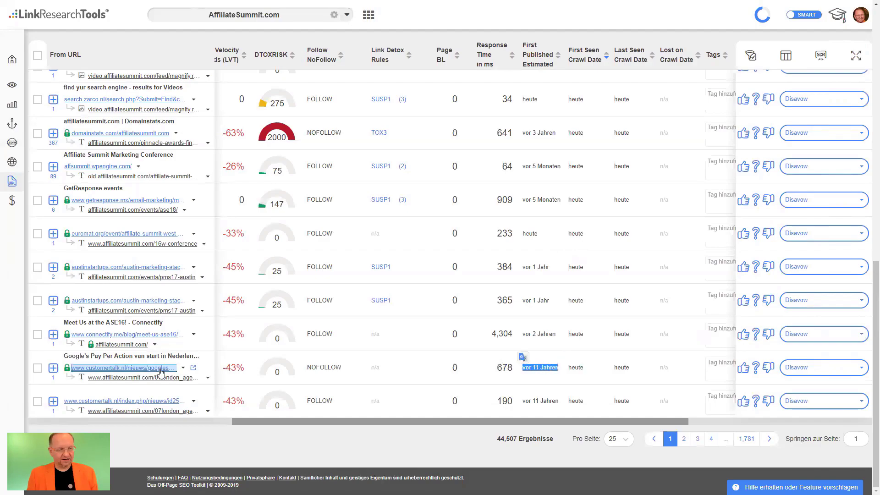
pyautogui.click(53, 368)
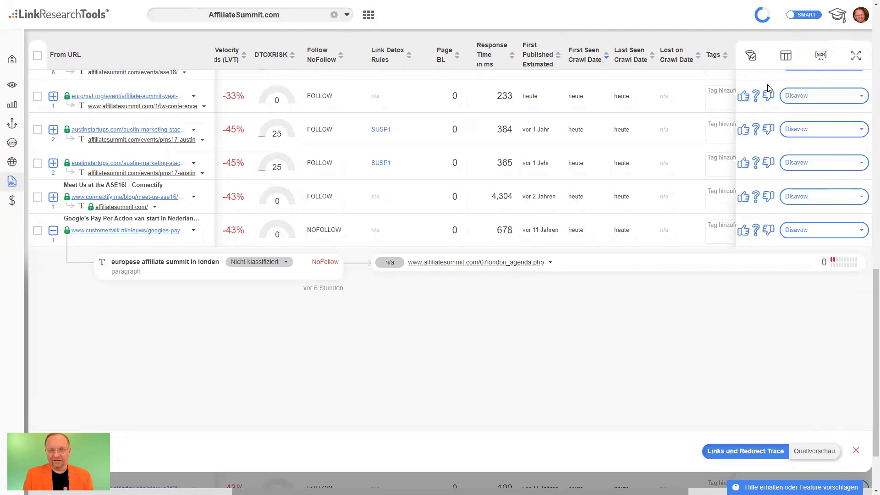
# Search the selectable table columns for "est" to see the estimated publishing date metrics, and close the column selection without applying anything
pyautogui.scroll(7, 789, 99)
pyautogui.scroll(3, 789, 100)
pyautogui.click(786, 55)
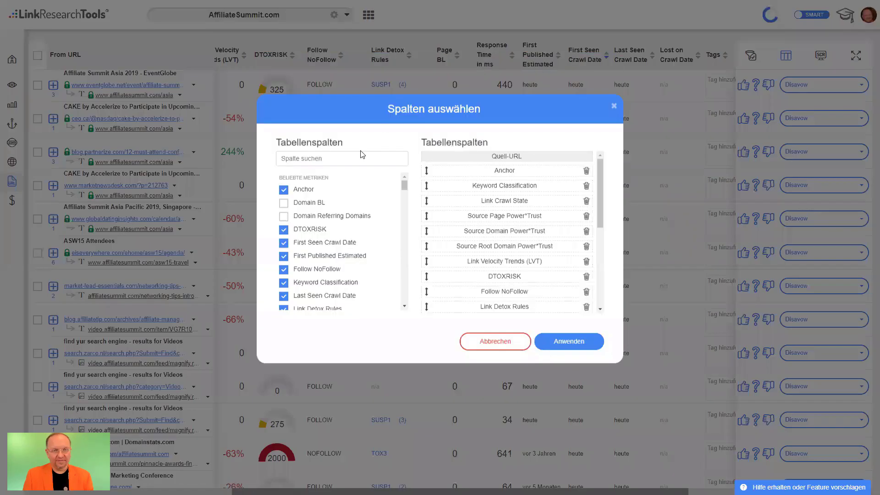
pyautogui.click(333, 177)
pyautogui.write('est')
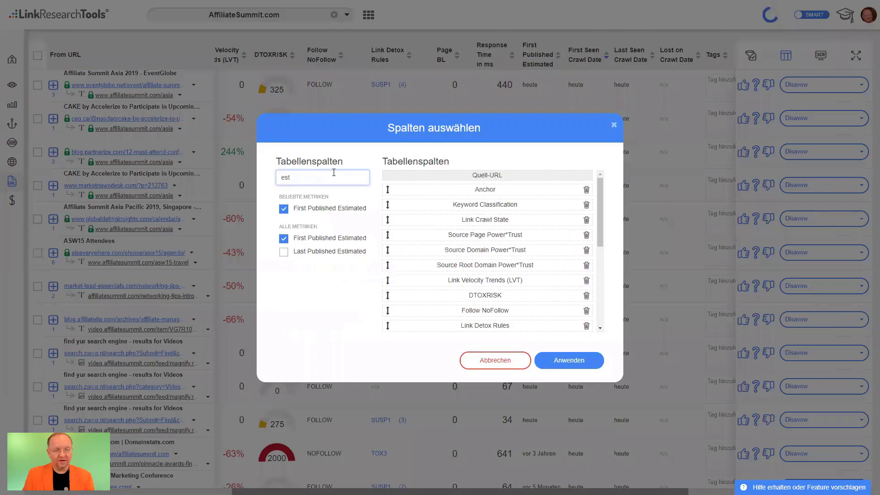
pyautogui.click(347, 250)
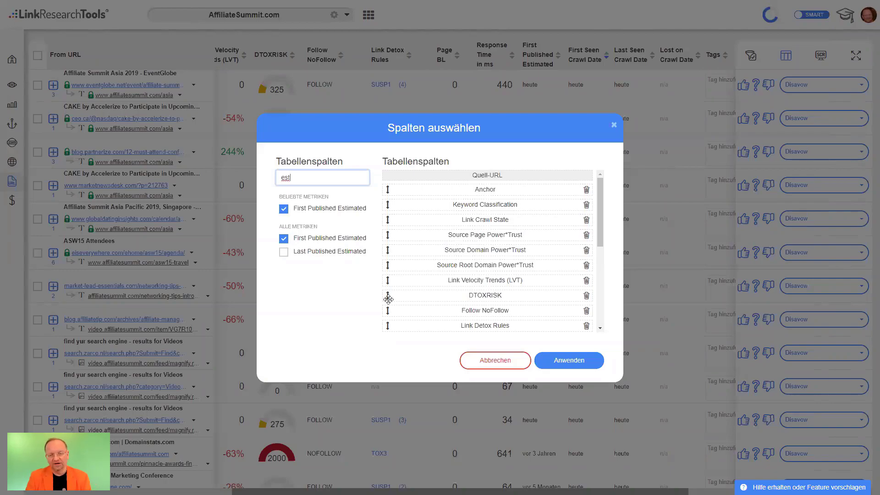
pyautogui.click(501, 366)
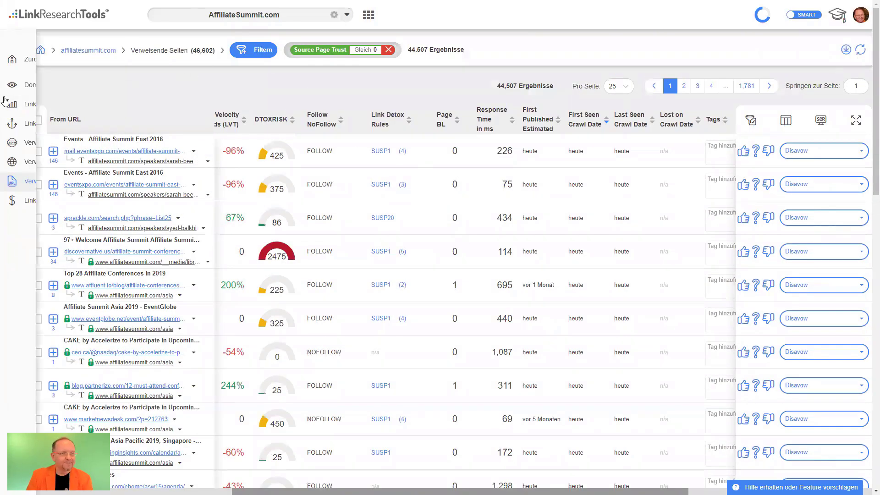
# Return to the domain overview and open the links behind the issue "Weiterleitungsketten auf Quellseite" for checking
pyautogui.moveTo(12, 85)
pyautogui.click(48, 84)
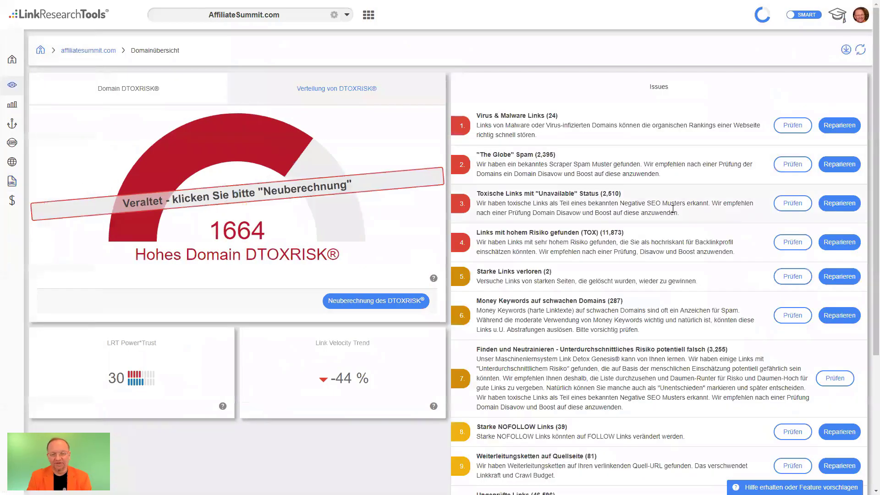
pyautogui.scroll(-3, 713, 282)
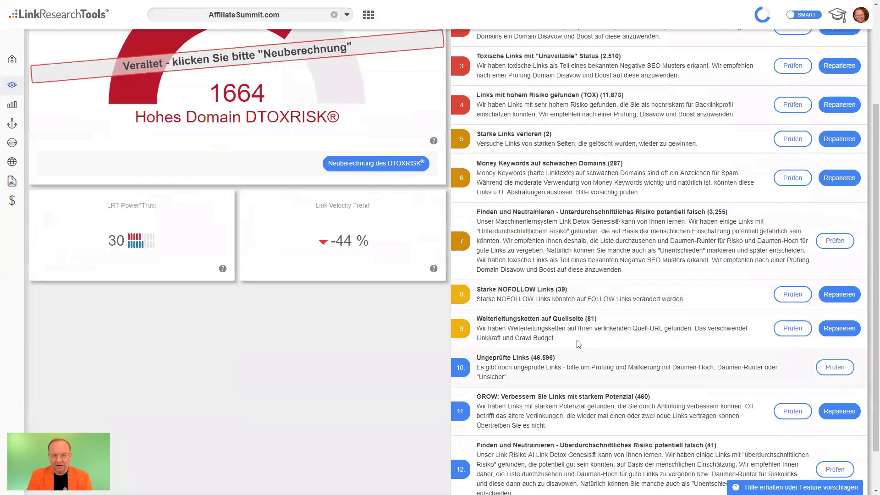
pyautogui.click(793, 328)
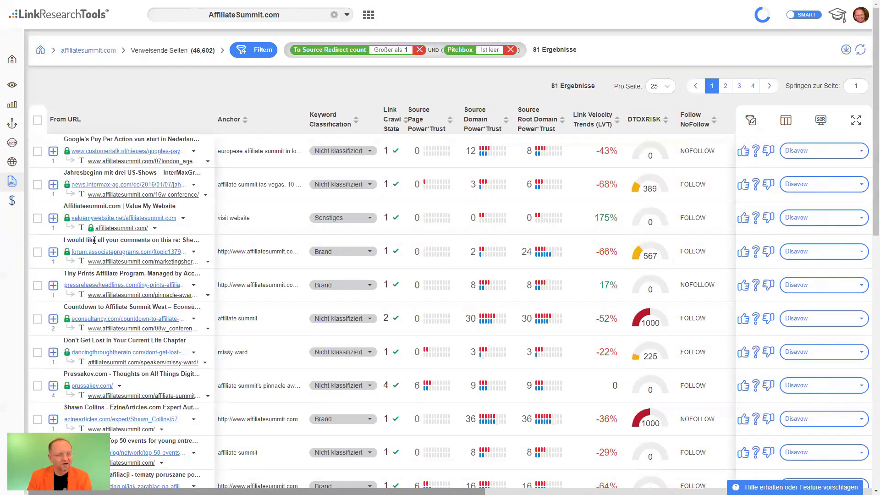
# Review the pages listed for redirect chains and examine the links and redirect trace of prussakov.com
pyautogui.scroll(-4, 120, 288)
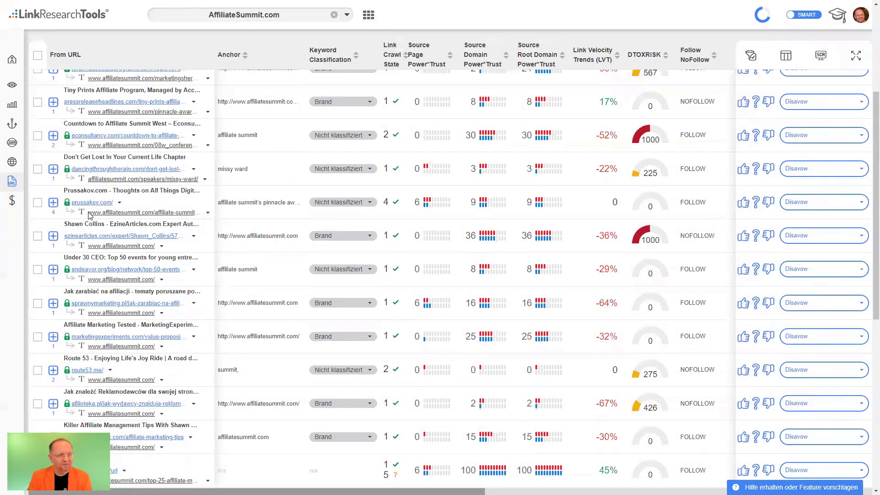
pyautogui.click(53, 202)
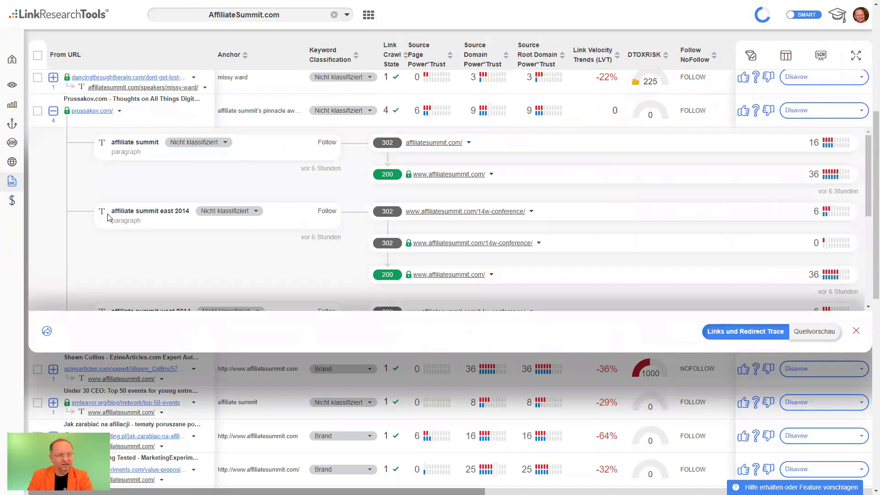
pyautogui.scroll(-2, 116, 228)
pyautogui.scroll(-2, 117, 229)
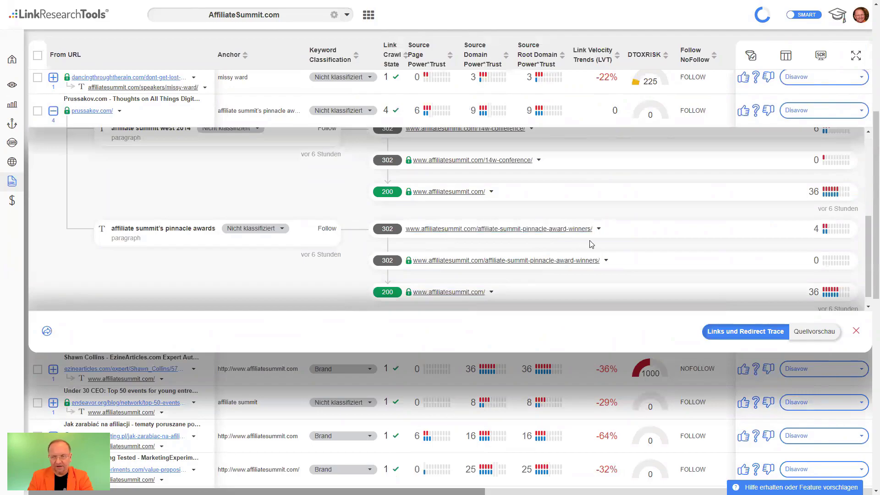
pyautogui.click(54, 110)
pyautogui.scroll(-6, 186, 255)
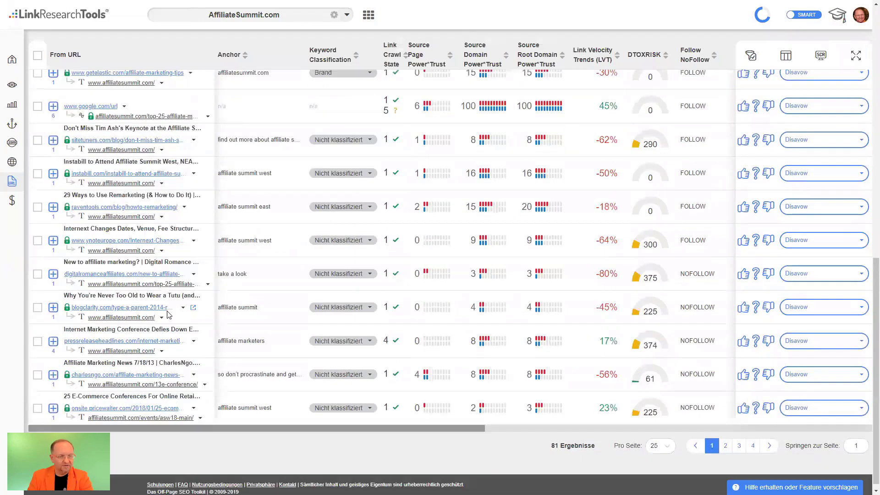
pyautogui.scroll(8, 359, 130)
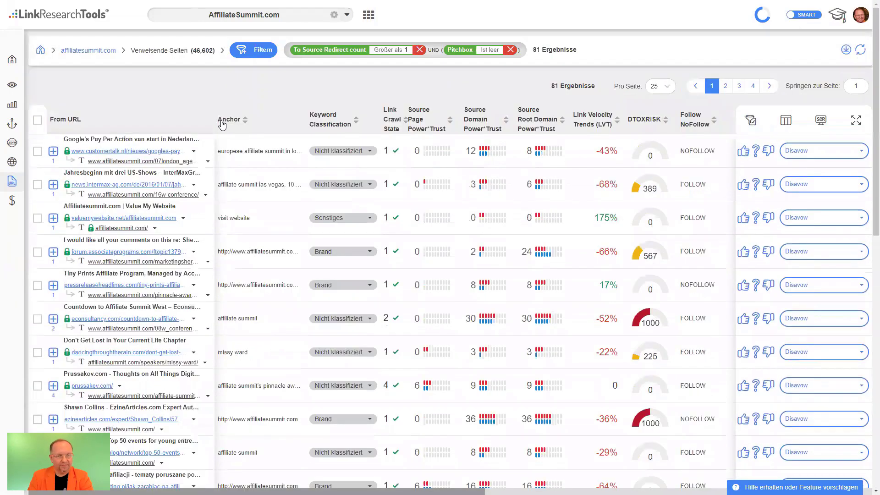
# Clear the To Source Redirect count and Pitchbox filter from the referring pages and reopen the empty filter editor
pyautogui.click(270, 54)
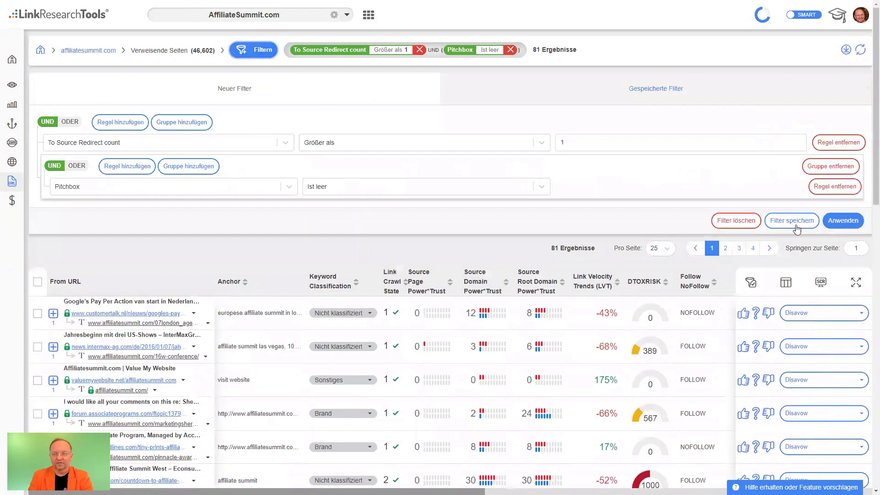
pyautogui.click(739, 221)
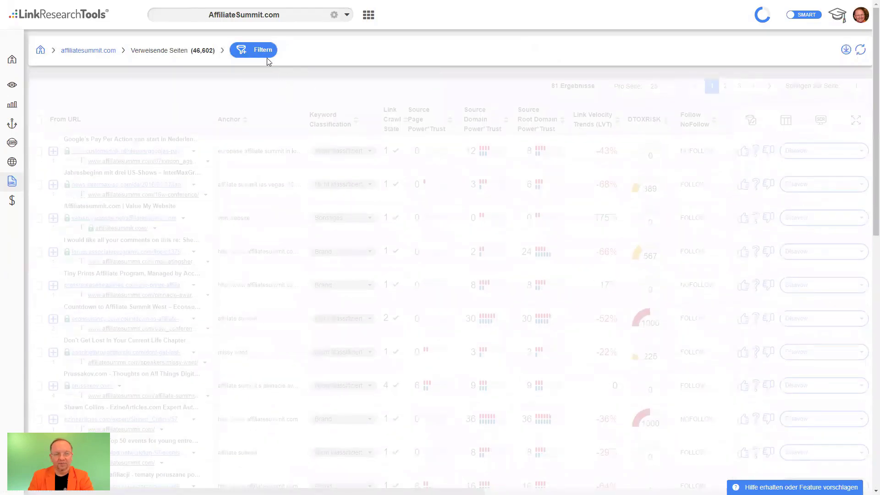
pyautogui.click(262, 49)
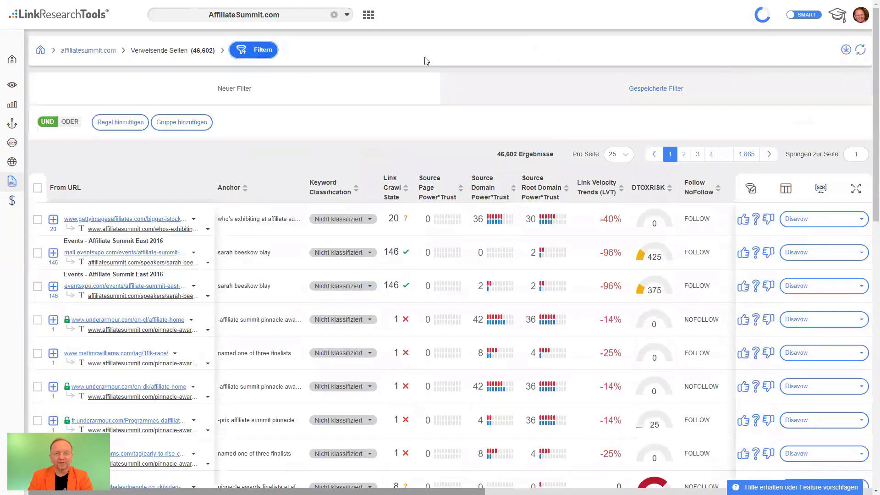
pyautogui.click(126, 122)
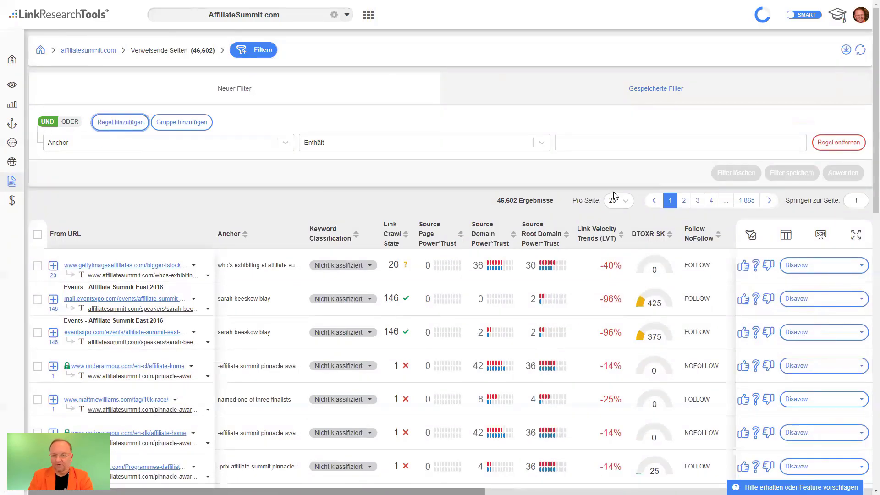
pyautogui.click(752, 202)
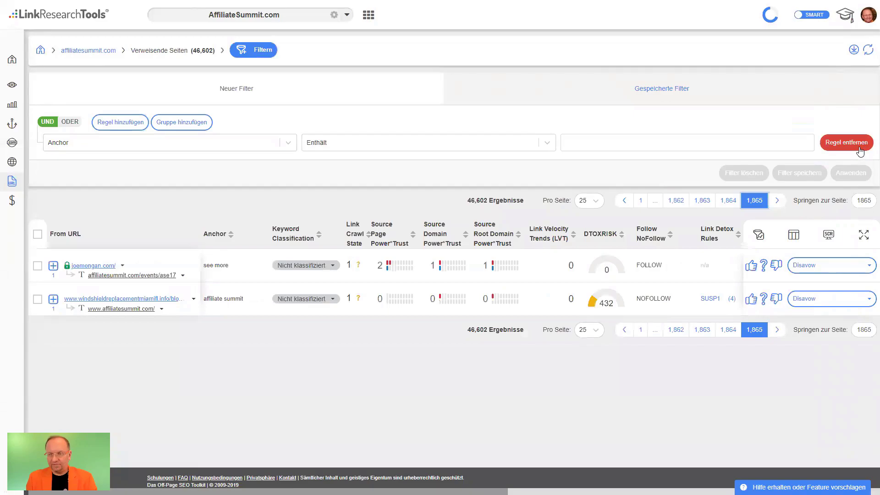
pyautogui.click(846, 142)
# Find the redirect metrics with "redire" and add the From Target Redirect count and From Source Redirect count columns to the table
pyautogui.click(793, 224)
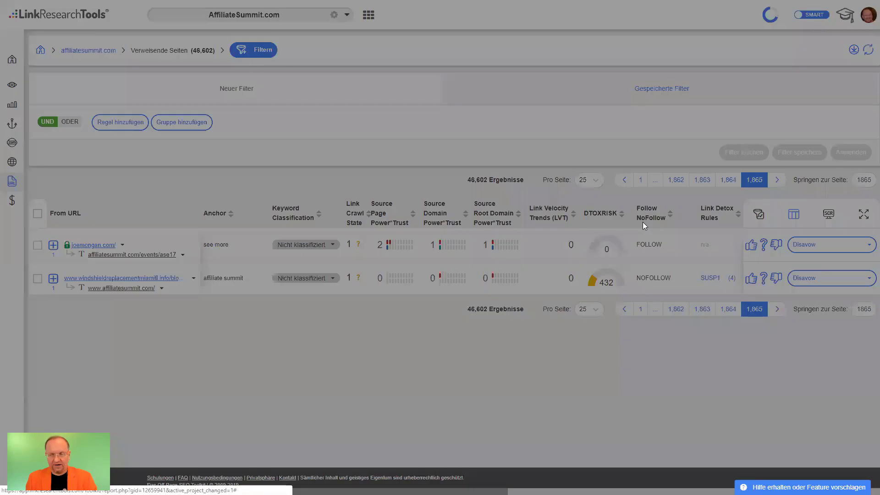
pyautogui.click(373, 183)
pyautogui.write('redire')
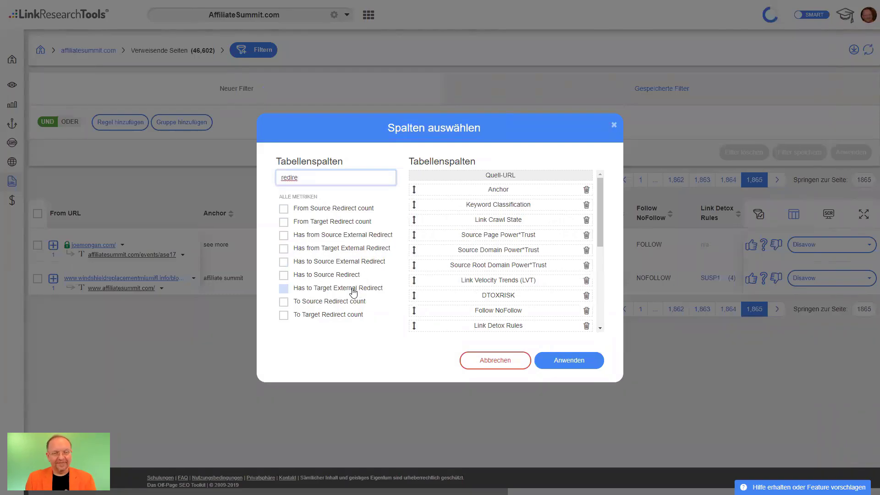
pyautogui.click(328, 224)
pyautogui.click(329, 210)
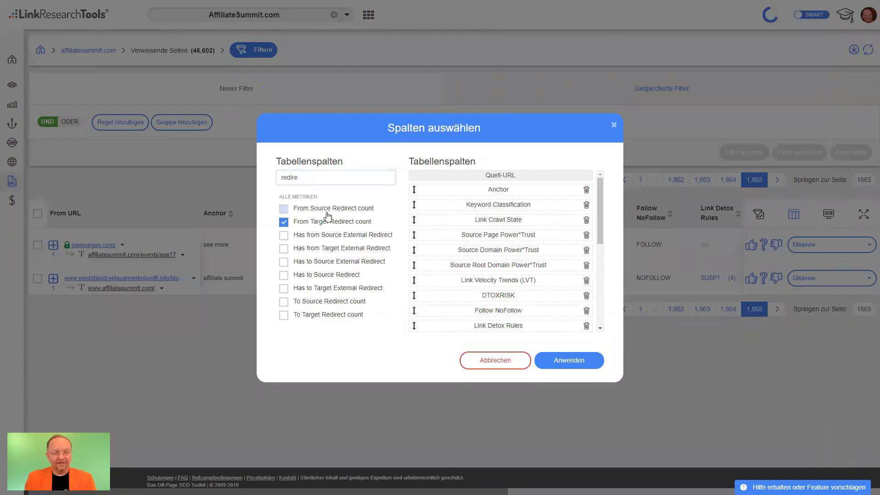
pyautogui.click(569, 360)
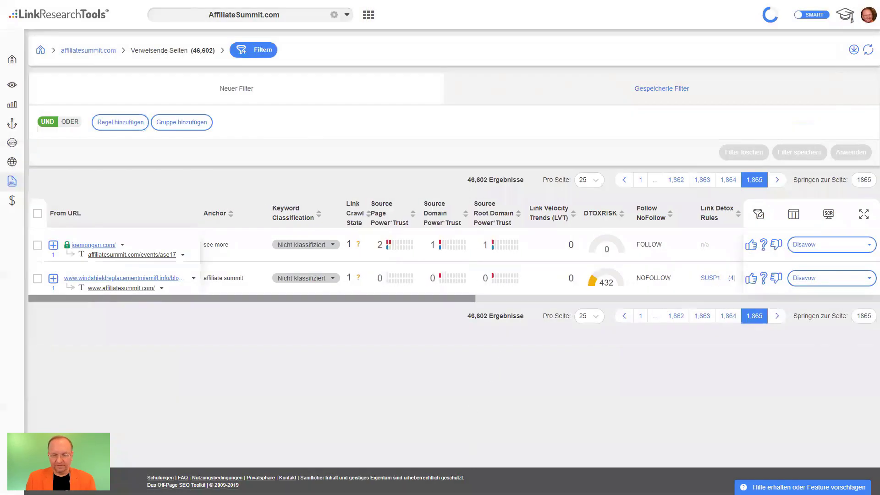
# Sort the referring pages by the new From Target Redirect count column
pyautogui.click(506, 300)
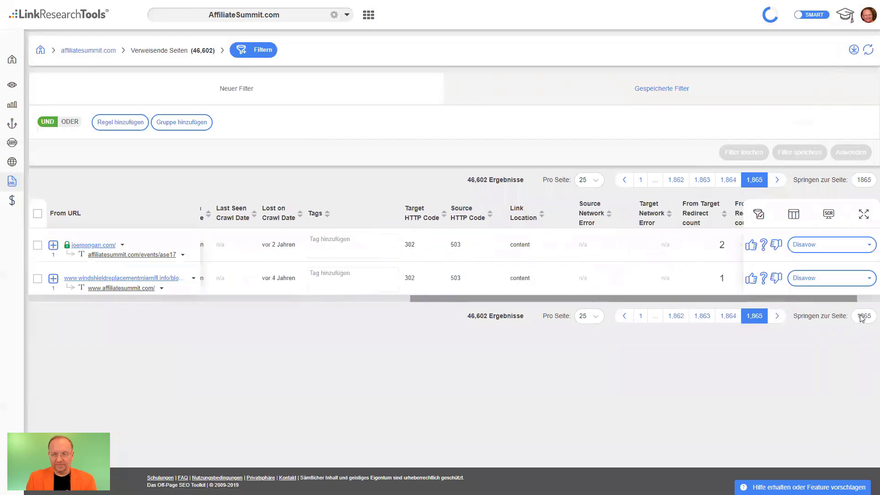
pyautogui.click(803, 299)
pyautogui.moveTo(803, 306); pyautogui.dragTo(867, 307)
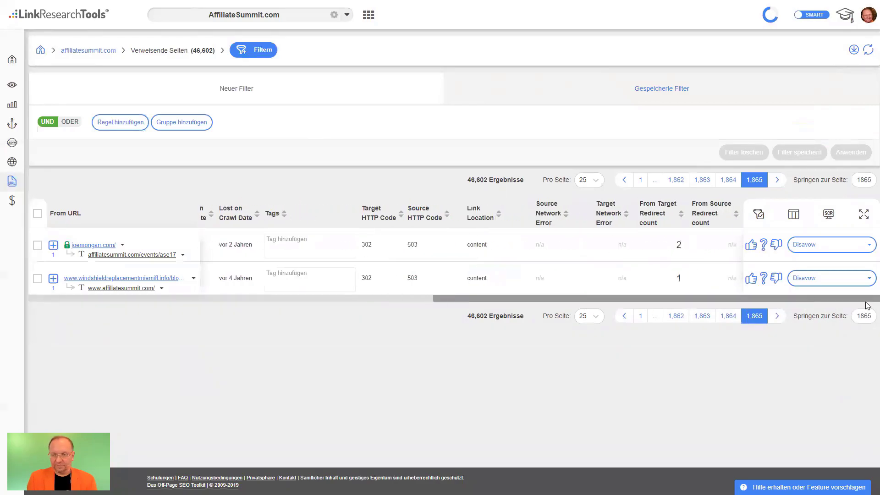
pyautogui.click(653, 217)
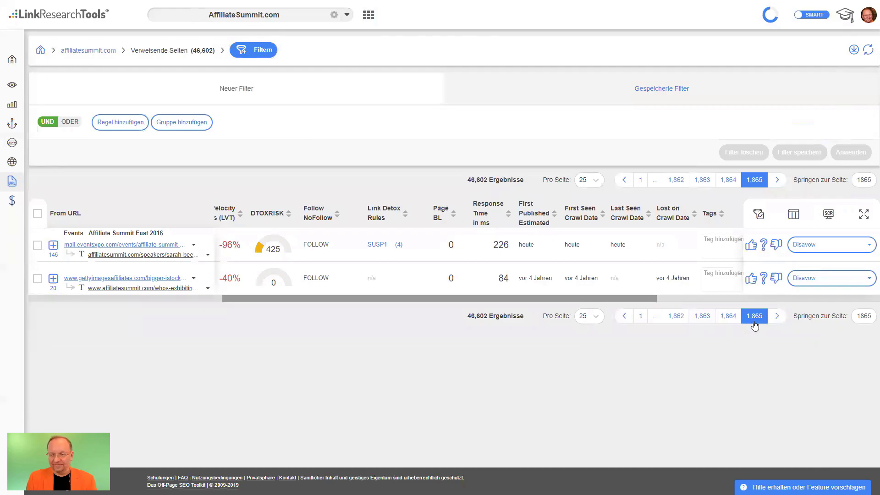
# Leave the current results page and reopen the Verweisende Seiten report from its first page
pyautogui.click(18, 109)
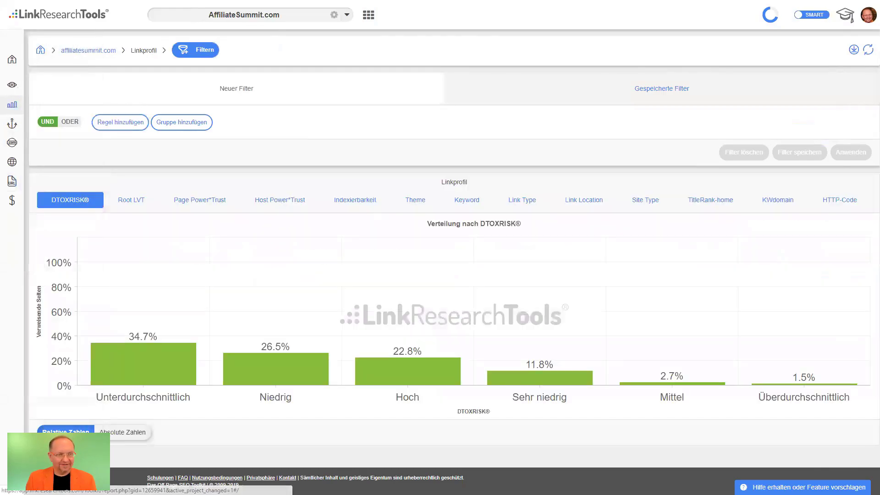
pyautogui.click(46, 84)
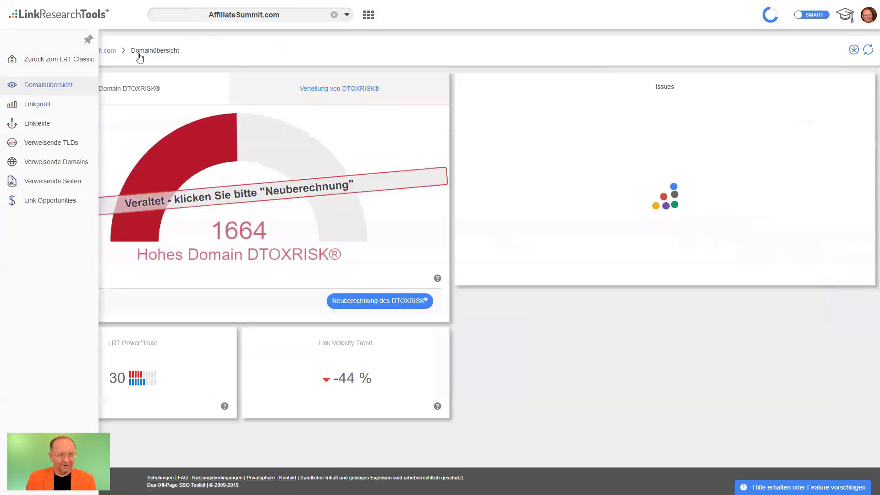
pyautogui.click(56, 181)
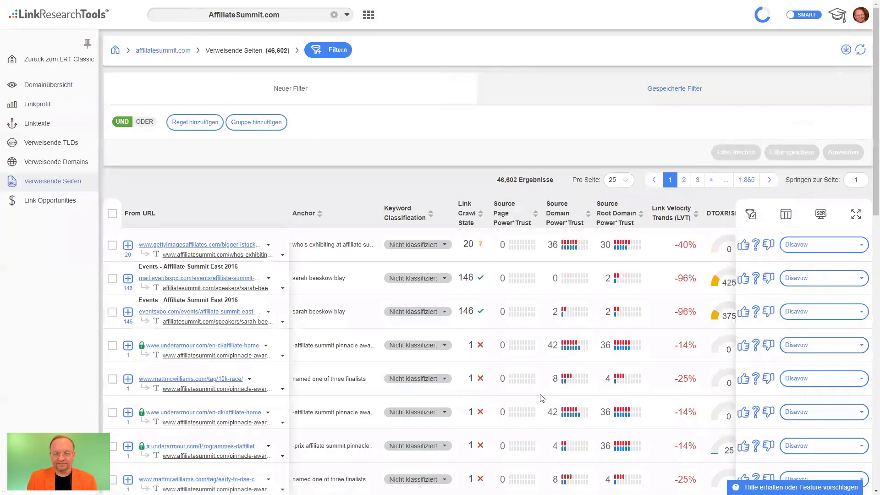
# Sort the referring pages by From Source Redirect count in descending order and show the redirect count columns
pyautogui.scroll(-3, 457, 472)
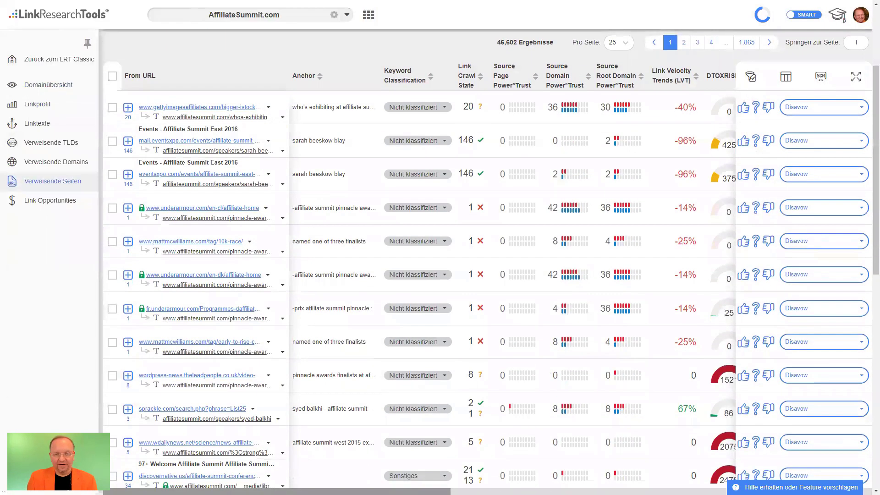
pyautogui.hscroll(5, 859, 298)
pyautogui.hscroll(-5, 859, 298)
pyautogui.hscroll(10, 527, 447)
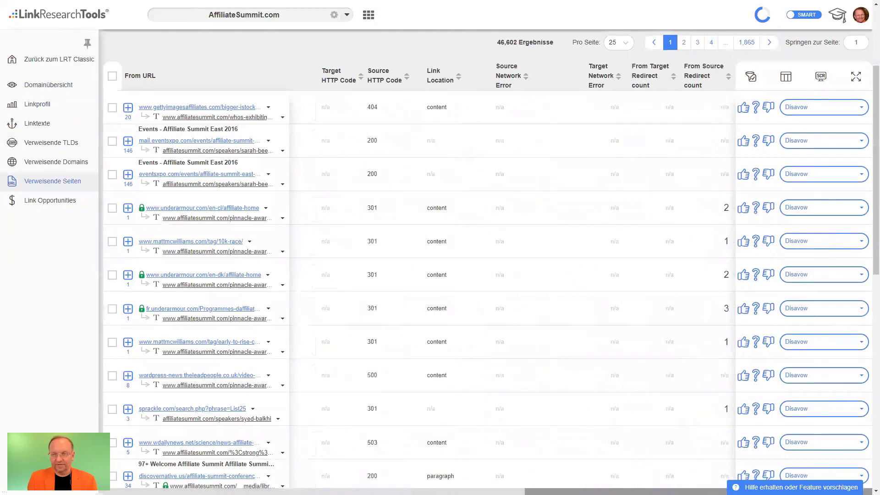
pyautogui.click(702, 82)
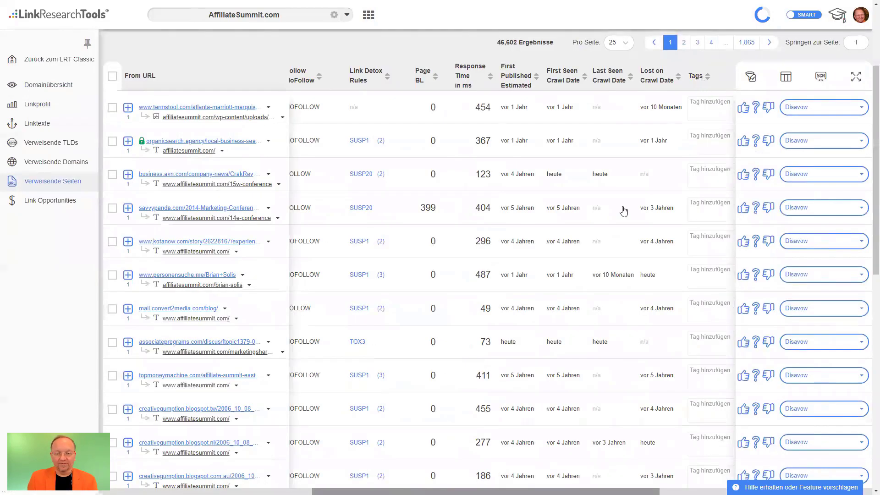
pyautogui.hscroll(5, 773, 474)
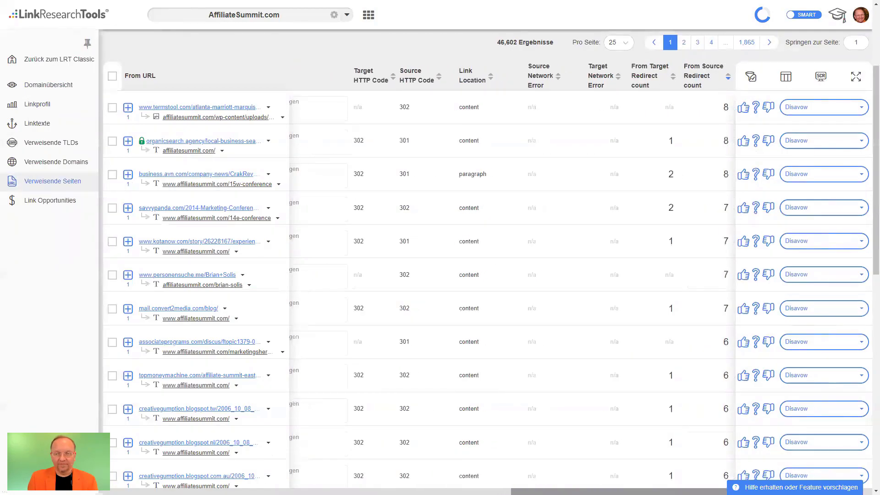
# Expand the first referring page, termstool.com's Atlanta Marriott Marquis page, and examine the start of its source redirect chain
pyautogui.click(128, 108)
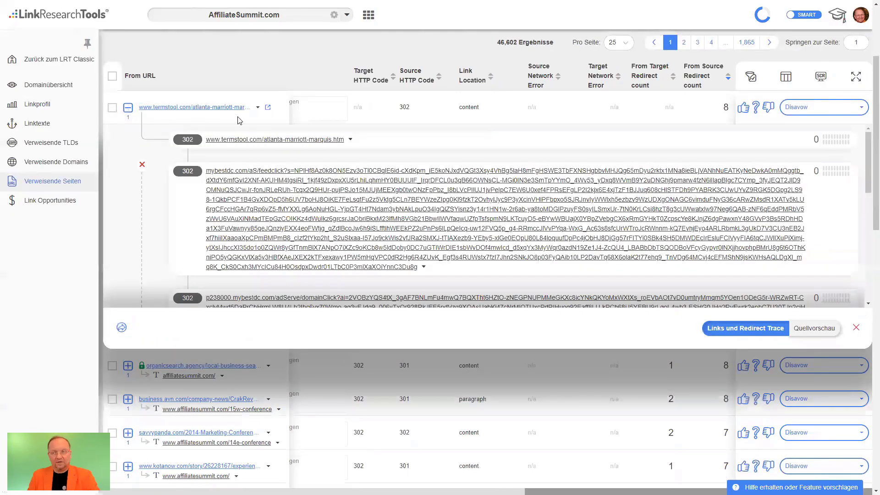
pyautogui.tripleClick(292, 180)
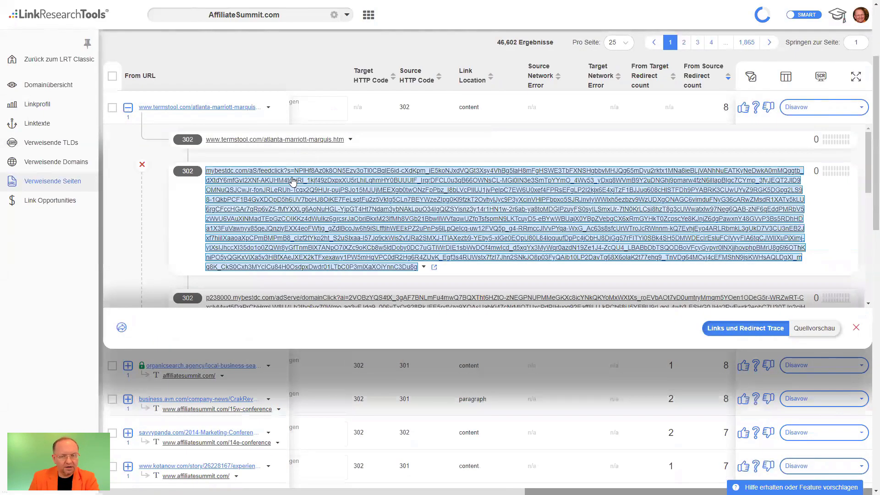
pyautogui.click(541, 271)
pyautogui.scroll(-2, 566, 271)
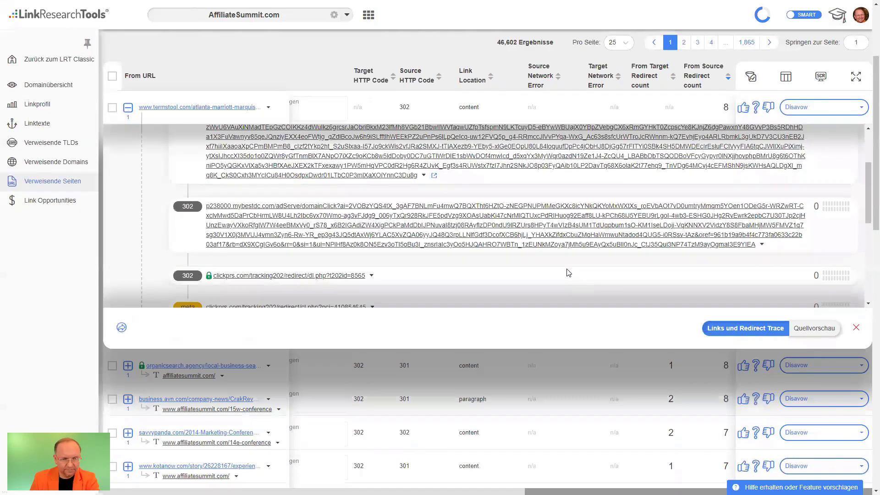
pyautogui.scroll(-2, 569, 272)
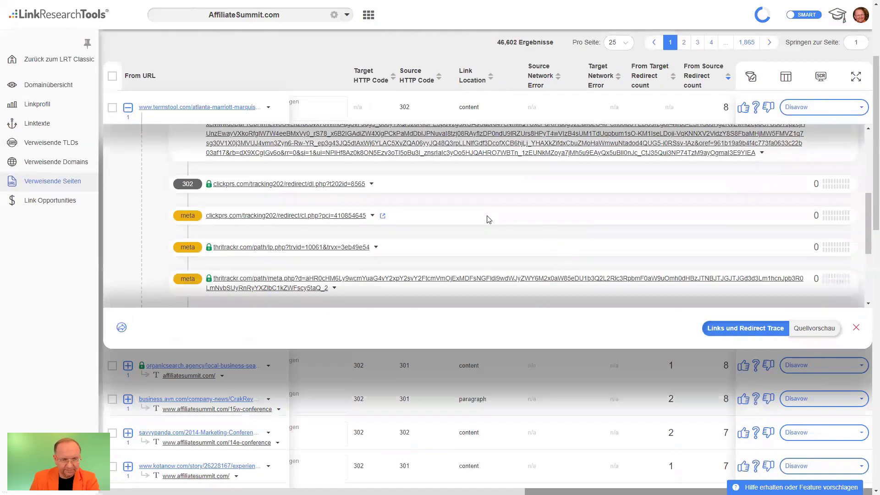
pyautogui.scroll(1, 487, 218)
pyautogui.scroll(1, 371, 177)
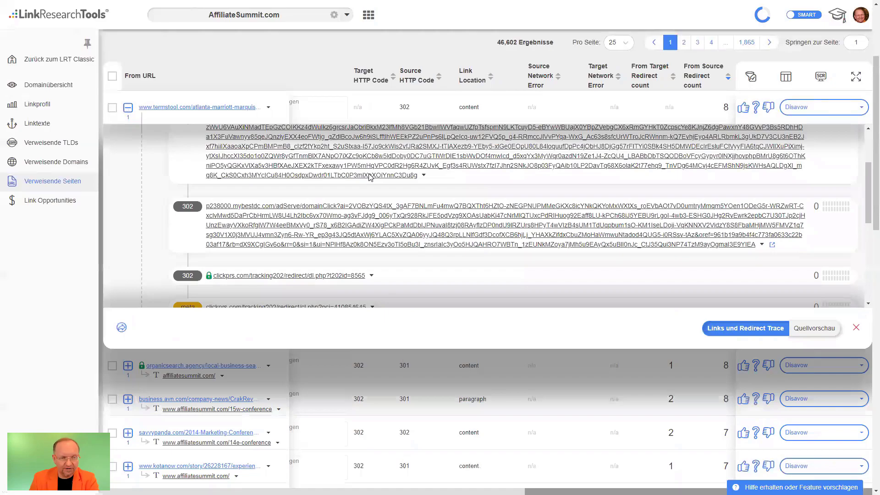
pyautogui.scroll(-2, 376, 190)
pyautogui.scroll(-1, 383, 202)
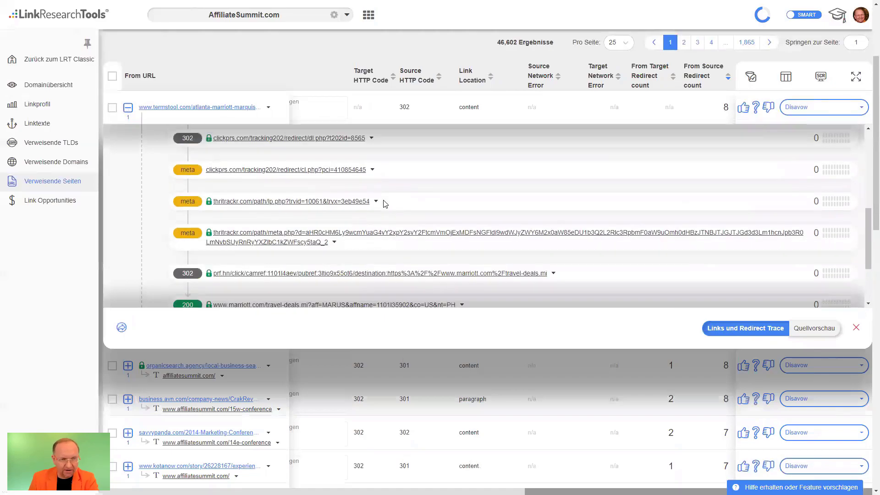
# Follow the termstool.com redirect trace from the clickprs.com meta redirect to its final destination and link target, and collapse the row
pyautogui.tripleClick(353, 171)
pyautogui.click(321, 195)
pyautogui.moveTo(206, 171); pyautogui.dragTo(277, 174)
pyautogui.click(237, 177)
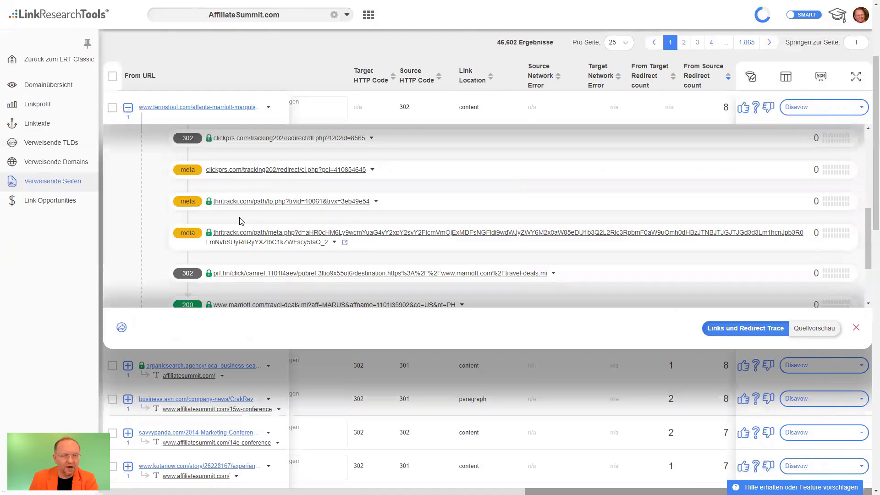
pyautogui.scroll(-1, 349, 220)
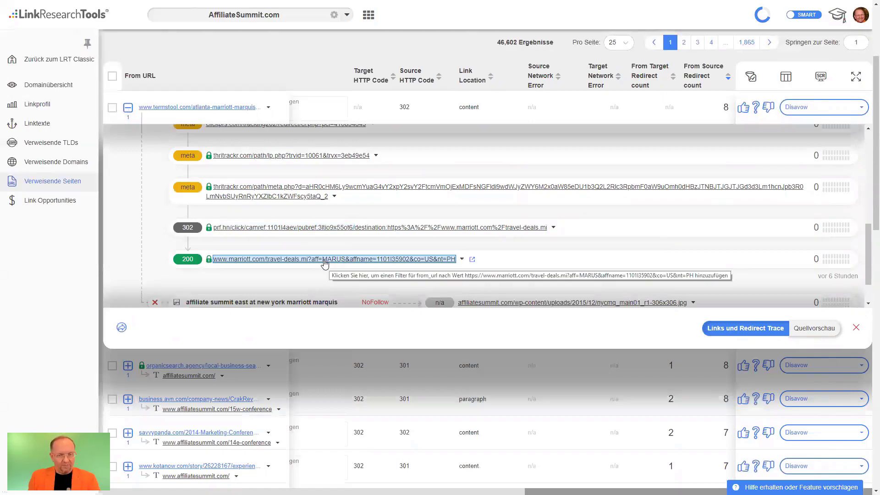
pyautogui.scroll(-1, 544, 242)
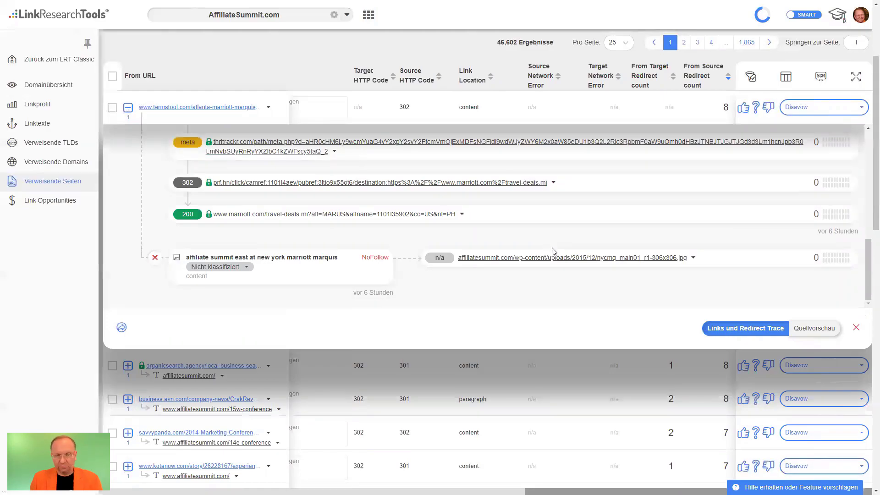
pyautogui.scroll(3, 557, 279)
pyautogui.scroll(5, 557, 279)
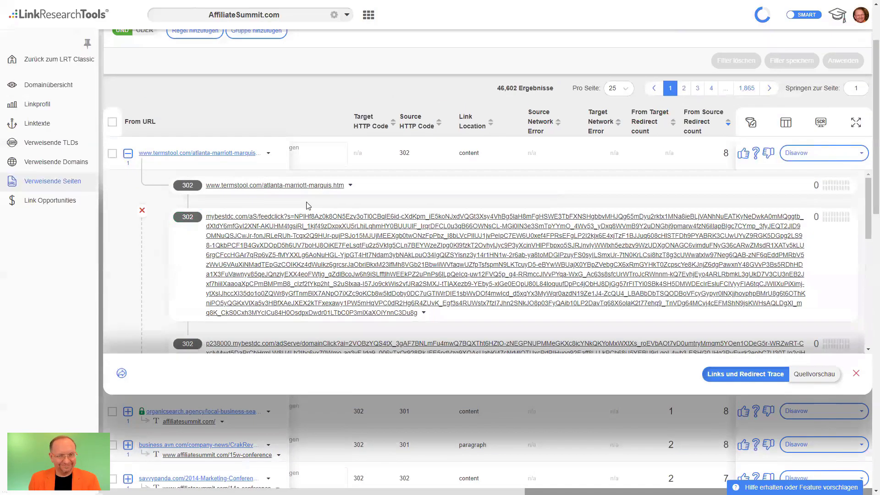
pyautogui.click(128, 153)
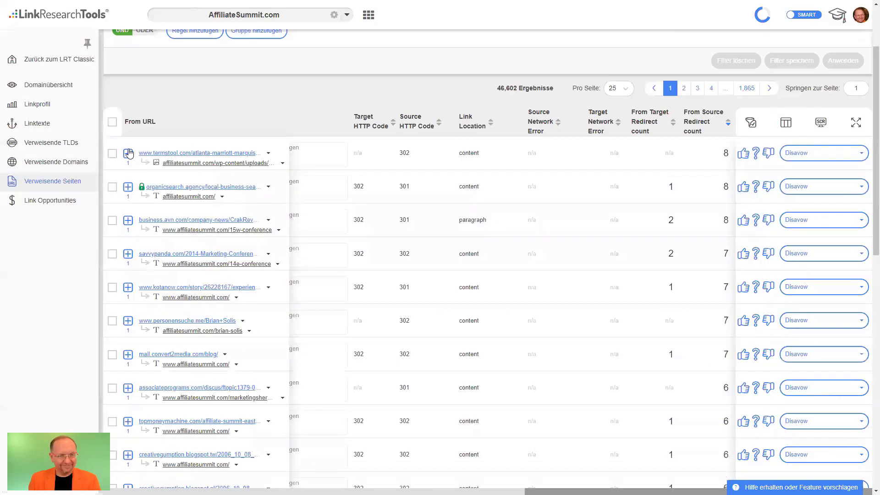
# Expand the organicsearch.agency referring page, examine its full source and target redirect trace, and collapse it again
pyautogui.click(128, 188)
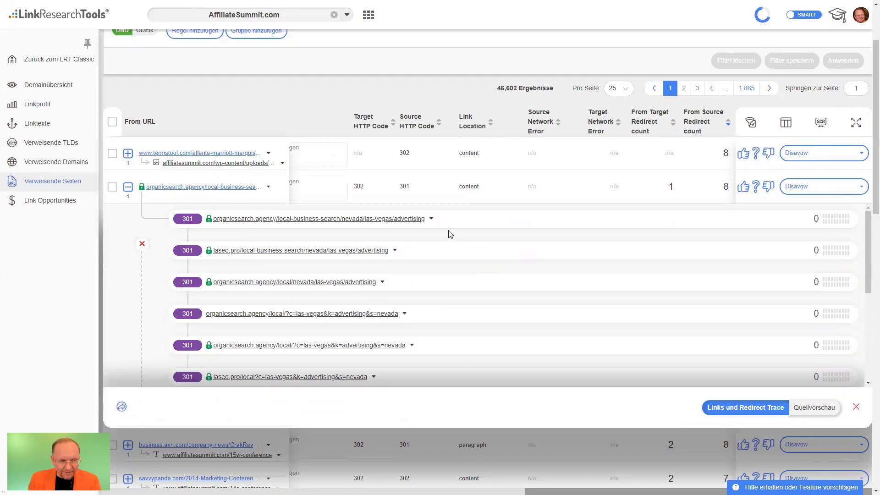
pyautogui.scroll(-3, 452, 234)
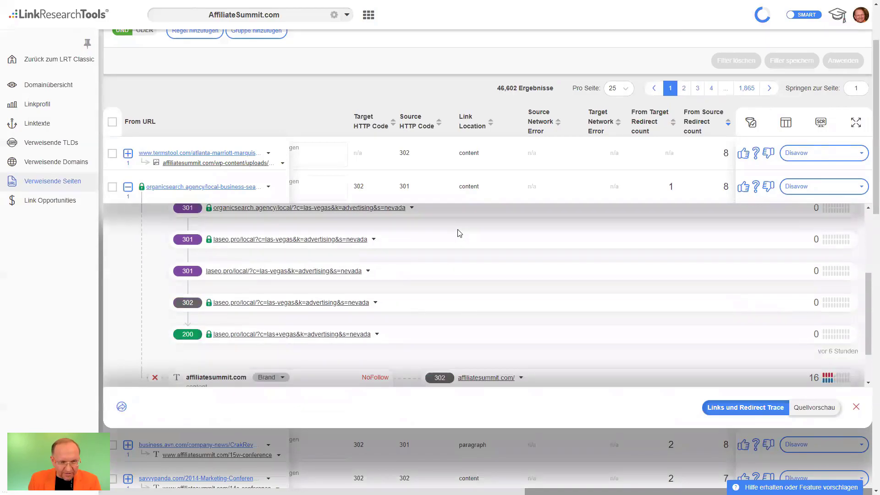
pyautogui.scroll(-2, 460, 233)
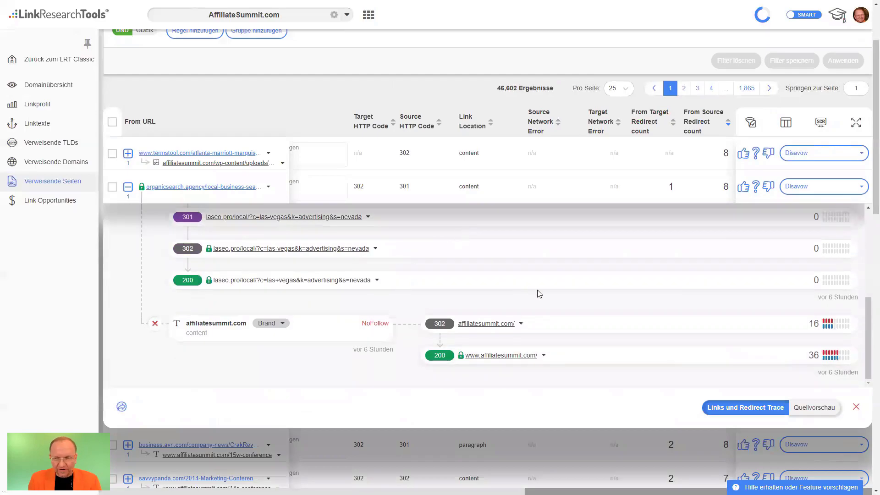
pyautogui.click(128, 187)
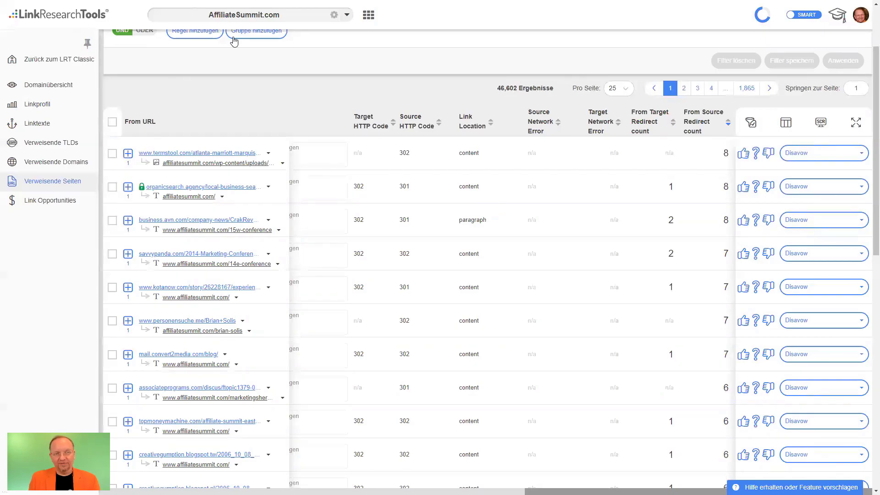
# Open the Link Opportunities Review Tool for the AffiliateSummit.com report and leave full-screen mode
pyautogui.click(301, 17)
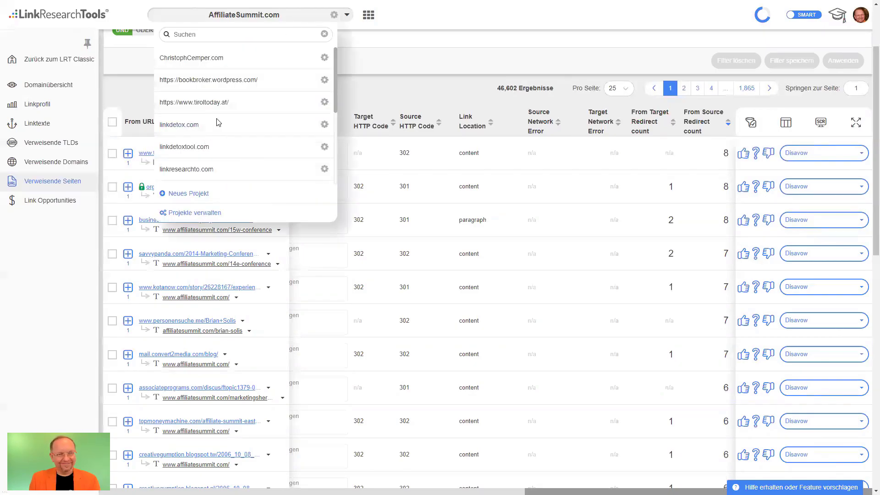
pyautogui.scroll(-3, 229, 133)
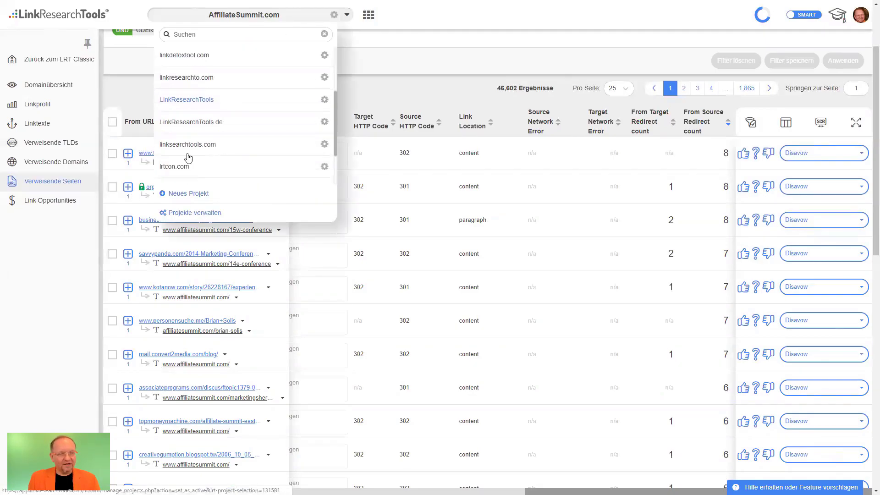
pyautogui.click(86, 206)
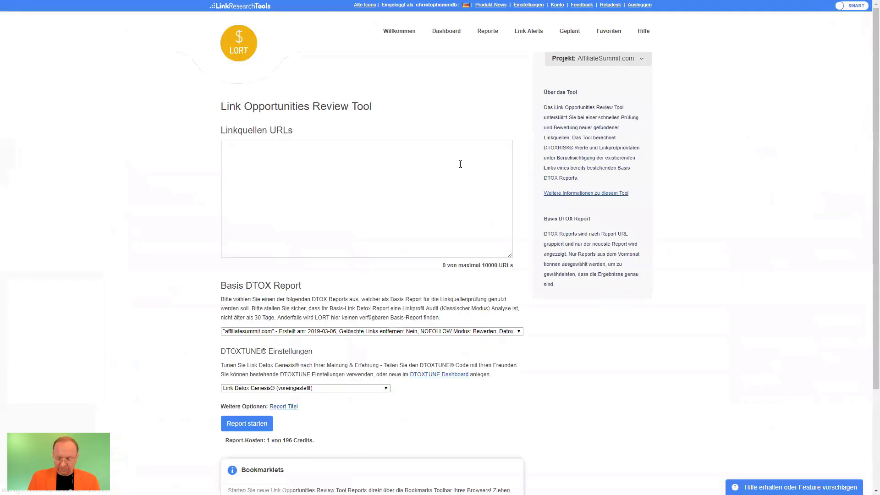
pyautogui.press('F11')
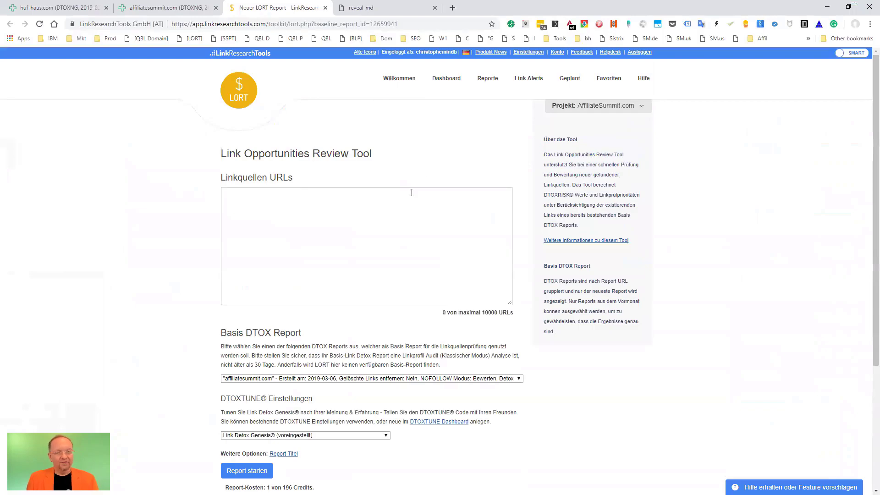
pyautogui.click(410, 191)
# Switch to the huf-haus.com Referring Pages report, reload it, and remove the DTOXRISK less than 700 filter
pyautogui.click(51, 8)
pyautogui.scroll(-3, 274, 231)
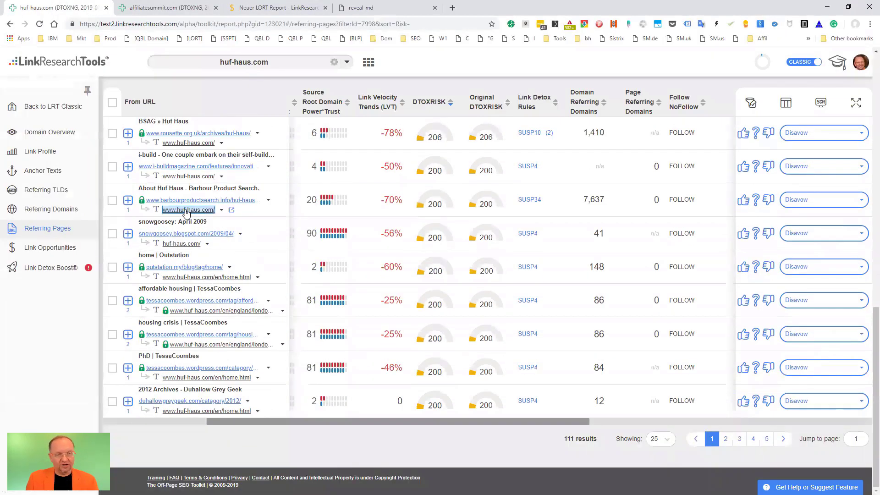
pyautogui.click(128, 200)
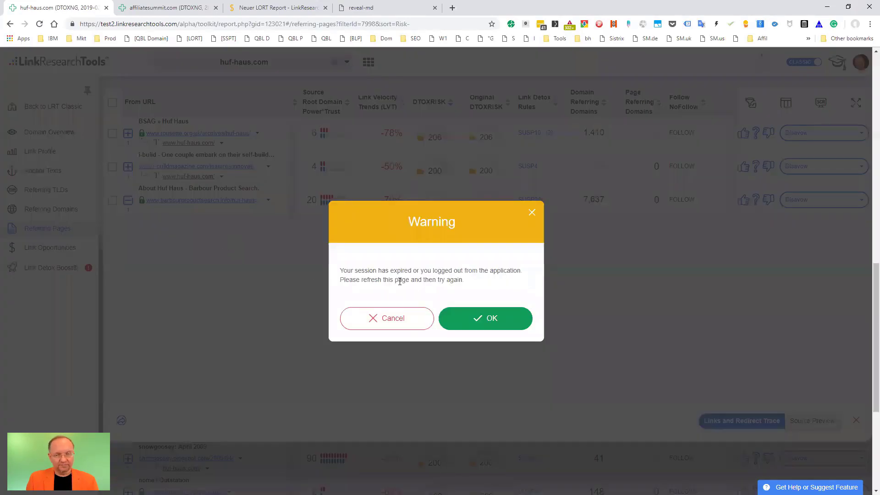
pyautogui.press('F5')
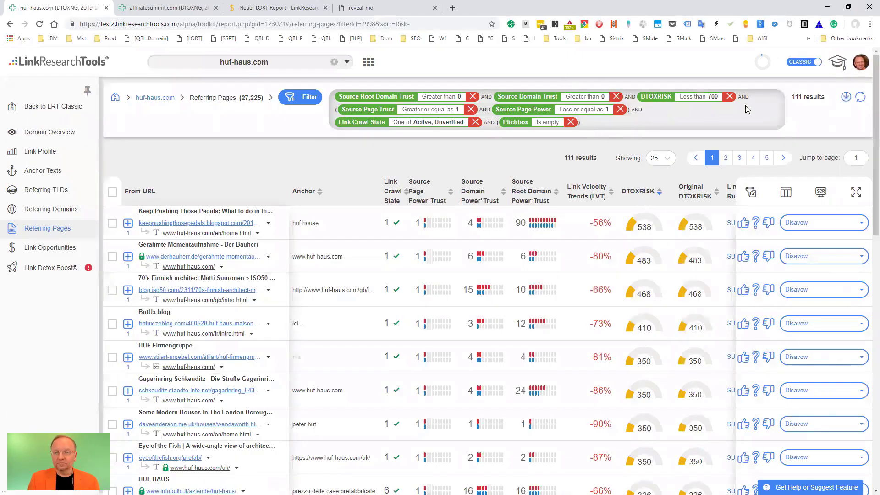
pyautogui.click(730, 97)
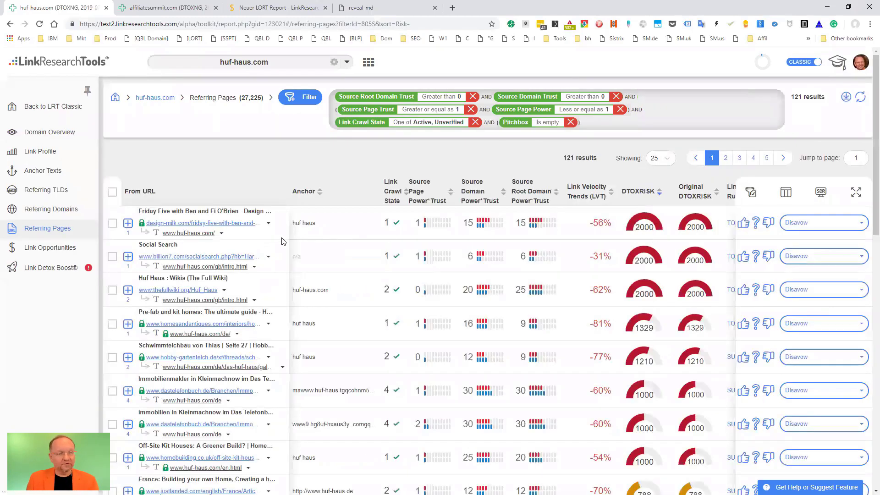
# Expand the design-milk.com Friday Five referring page, open the live article, and dismiss its ad consent notice and newsletter pop-up
pyautogui.click(128, 223)
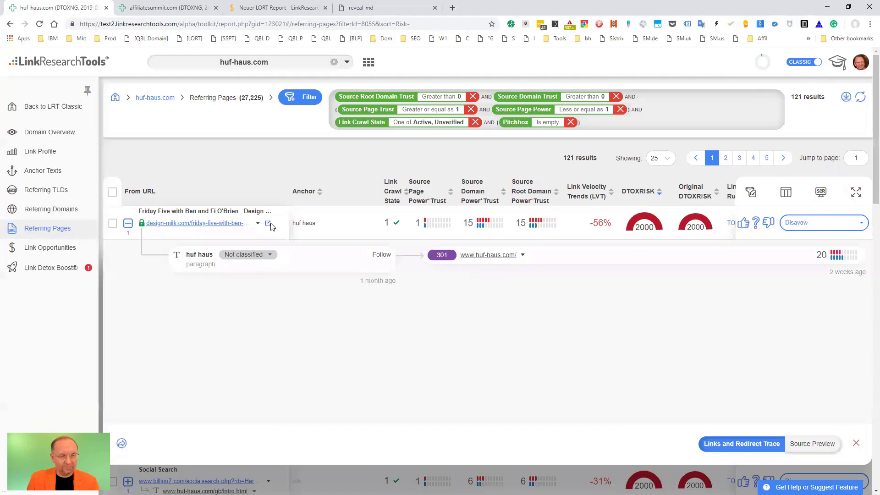
pyautogui.click(269, 224)
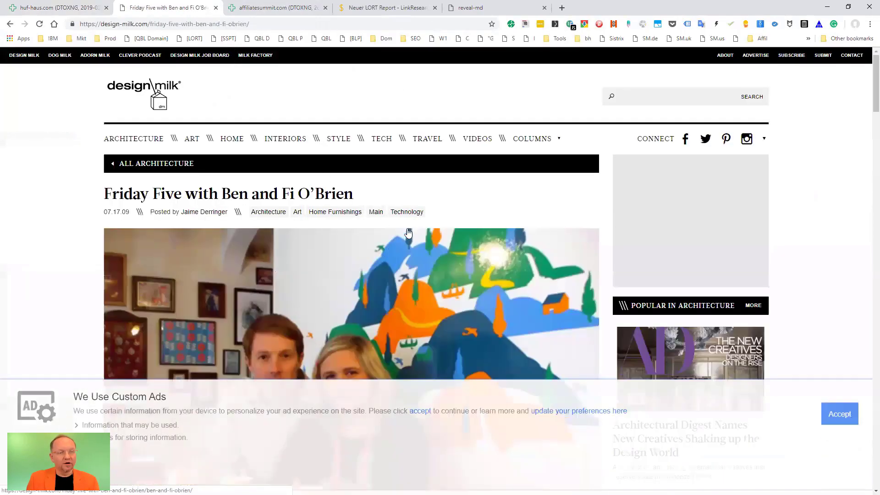
pyautogui.scroll(-2, 808, 395)
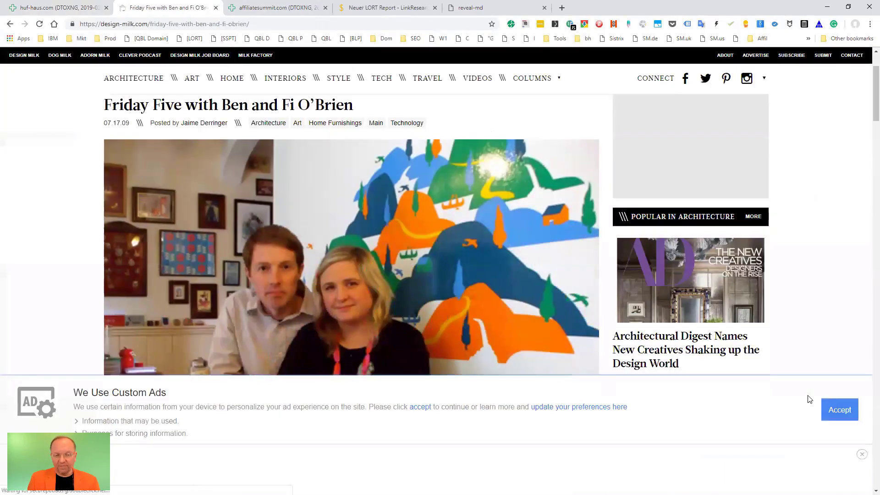
pyautogui.click(839, 410)
pyautogui.scroll(-3, 455, 221)
pyautogui.scroll(-10, 456, 221)
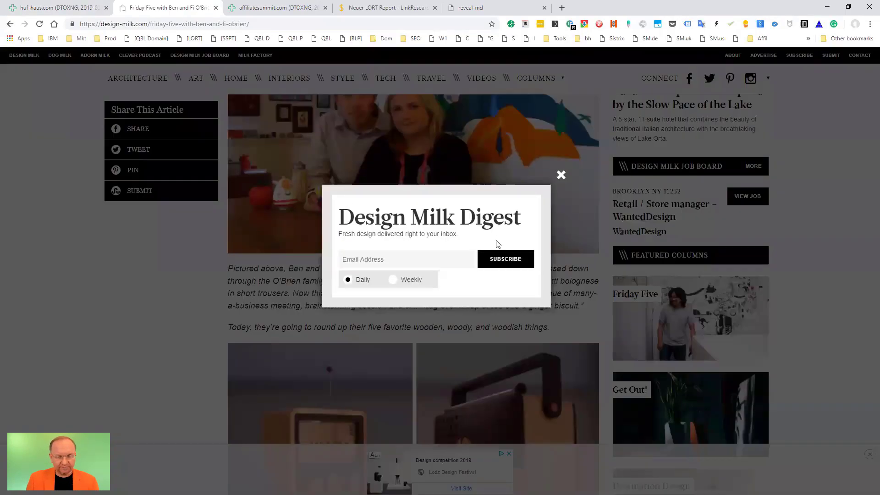
pyautogui.click(561, 175)
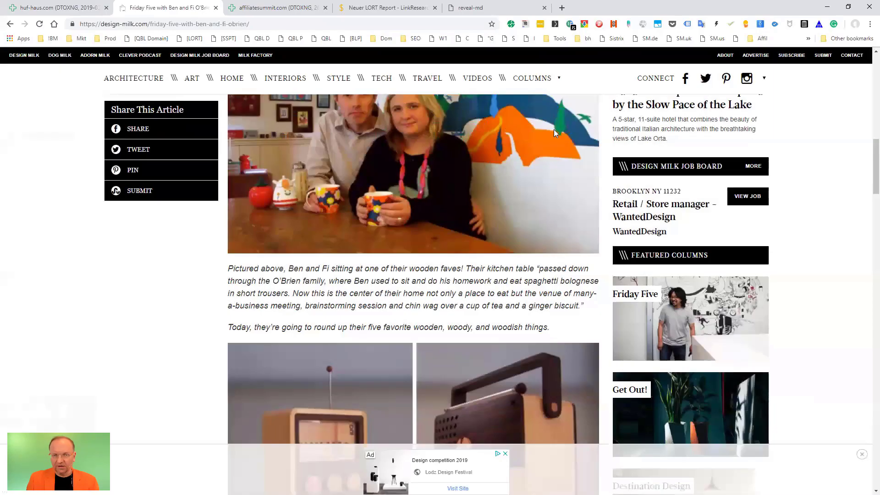
# Copy the design-milk.com article's URL into the Linkquellen URLs list of the Link Opportunities Review Tool
pyautogui.click(269, 24)
pyautogui.hotkey('ctrl', 'c')
pyautogui.click(385, 8)
pyautogui.click(337, 210)
pyautogui.hotkey('ctrl', 'v')
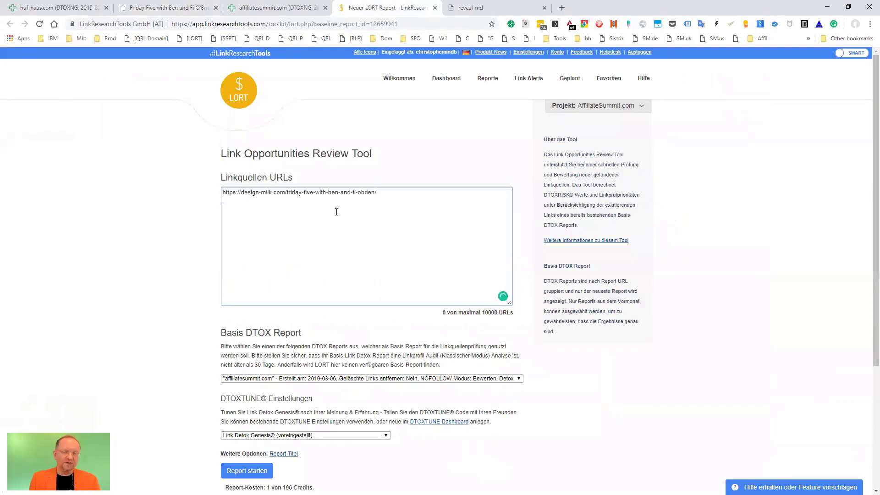
# Open the infobuild.it "Ville di lusso made in Germany" newsletter from the huf-haus.com report and add its URL to the Linkquellen URLs list
pyautogui.click(38, 6)
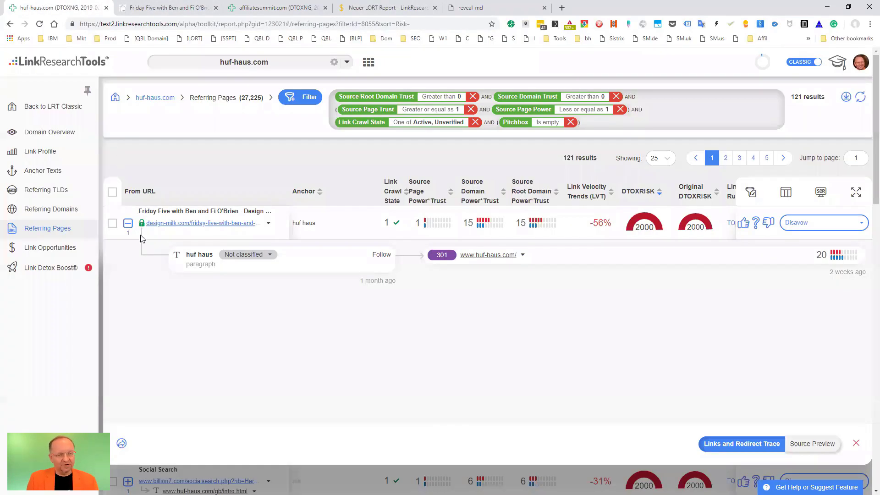
pyautogui.click(128, 223)
pyautogui.scroll(-12, 397, 305)
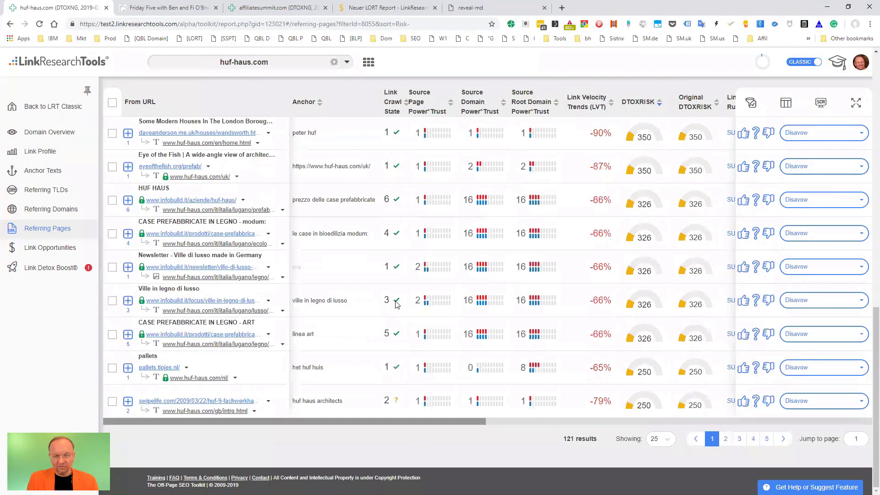
pyautogui.click(129, 267)
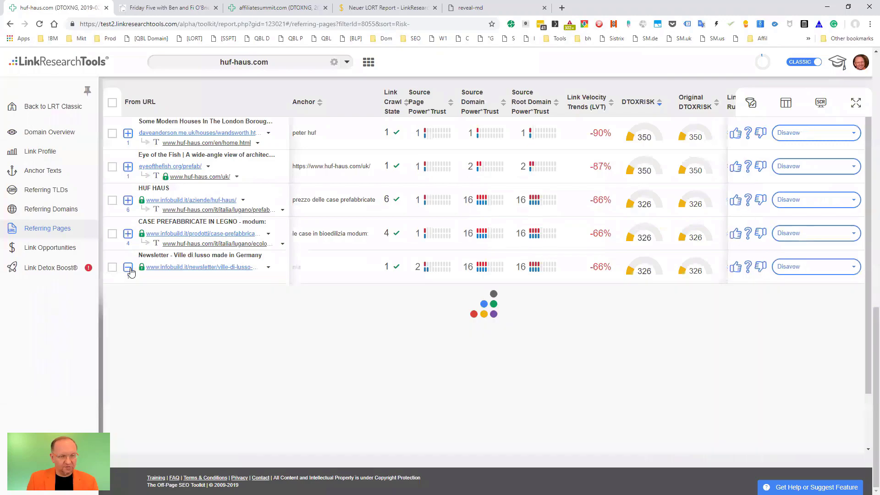
pyautogui.click(268, 267)
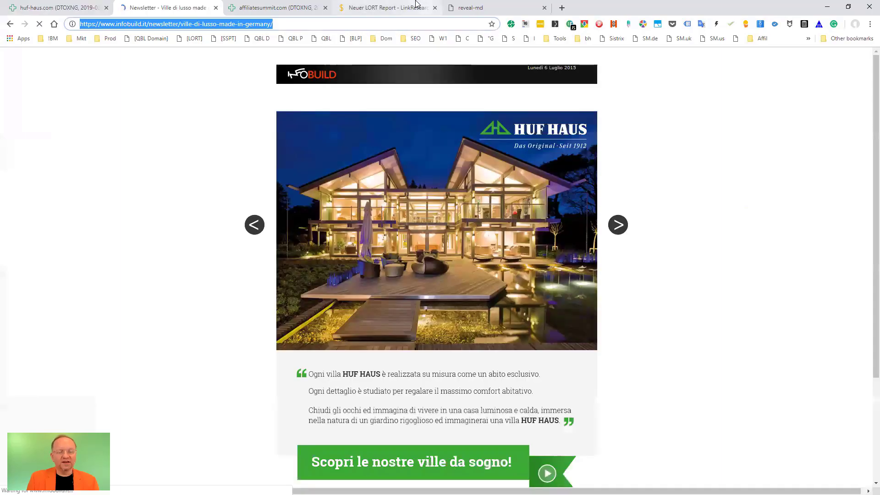
pyautogui.click(419, 8)
pyautogui.hotkey('ctrl', 'v')
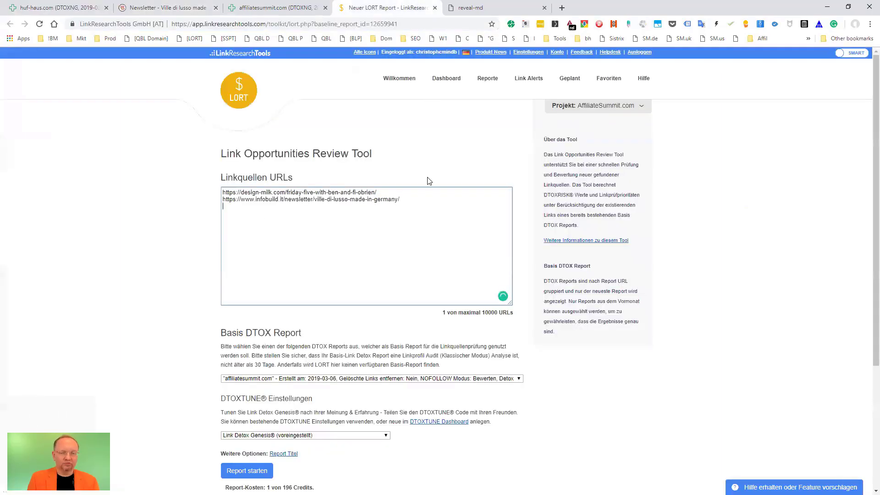
# Return to the huf-haus.com report, collapse the expanded newsletter entry, and open its Referring Domains list
pyautogui.click(59, 8)
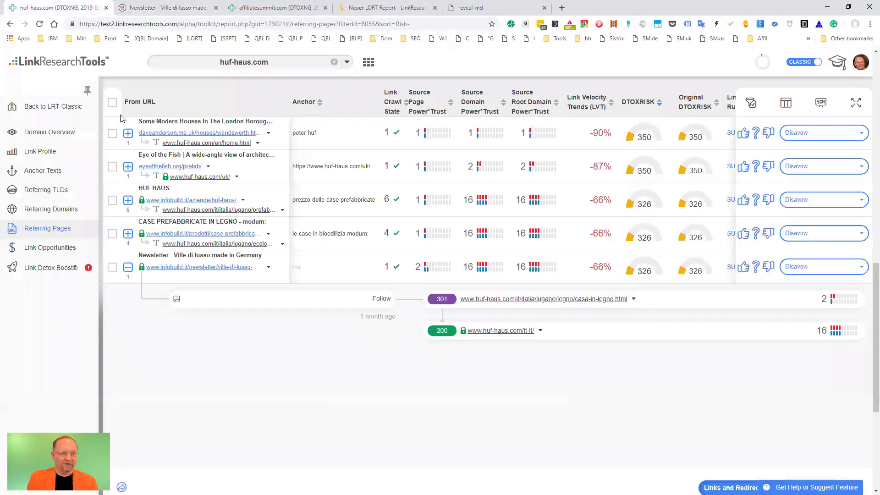
pyautogui.click(125, 270)
pyautogui.click(49, 209)
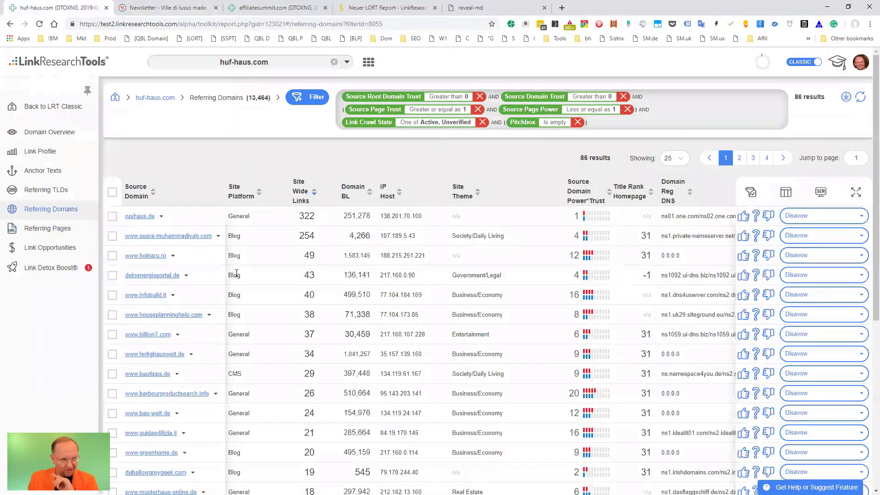
pyautogui.doubleClick(126, 260)
pyautogui.click(126, 259)
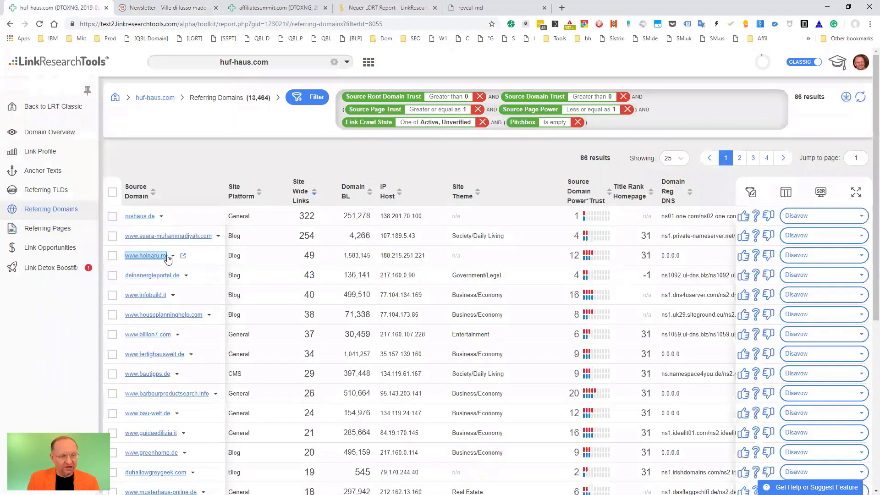
pyautogui.moveTo(173, 259); pyautogui.dragTo(130, 255)
pyautogui.click(123, 258)
pyautogui.doubleClick(130, 258)
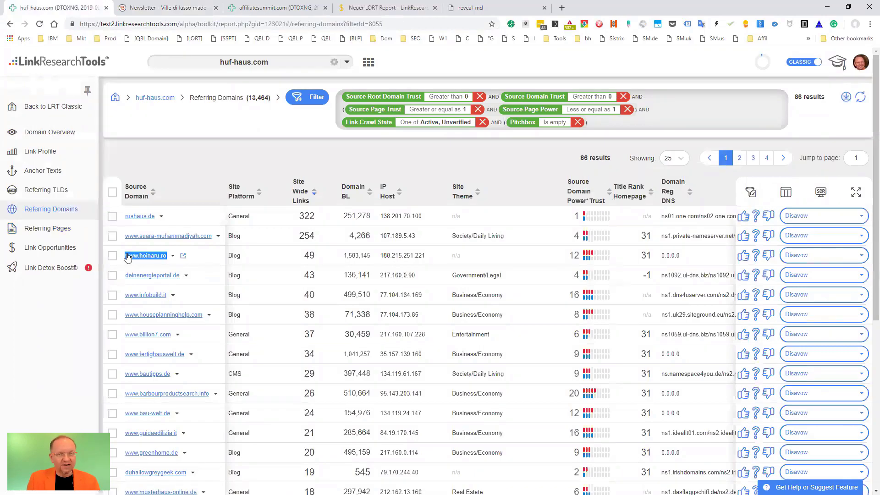
pyautogui.hotkey('ctrl', 'c')
pyautogui.hotkey('ctrl', 'Tab')
pyautogui.hotkey('ctrl', 'Tab')
pyautogui.hotkey('ctrl', 'v')
pyautogui.press('Return')
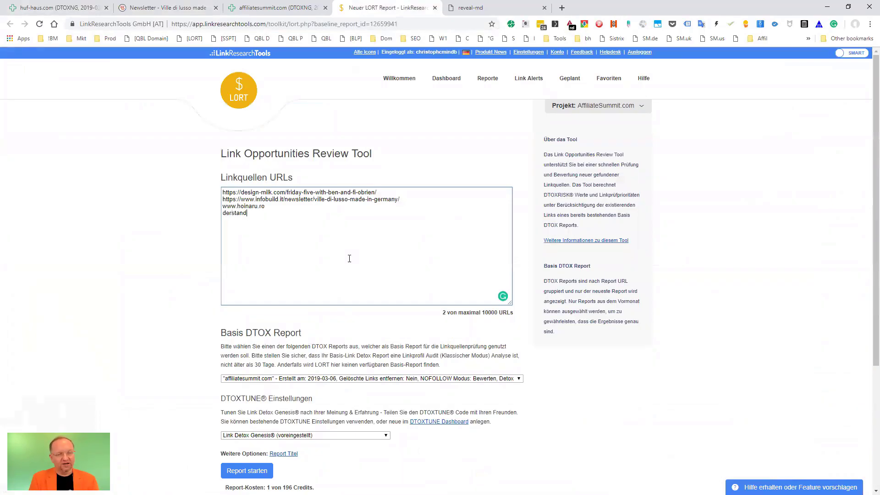
# Add derstandard.at/web to the Linkquellen URLs list and open that address in a new browser tab to inspect the page
pyautogui.hotkey('shift', 'Home')
pyautogui.hotkey('ctrl', 'c')
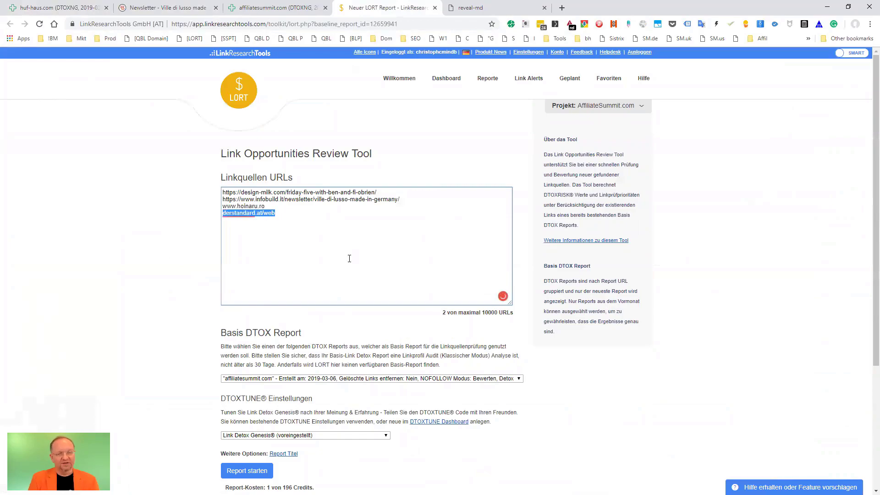
pyautogui.hotkey('ctrl', 't')
pyautogui.hotkey('ctrl', 'v')
pyautogui.press('Return')
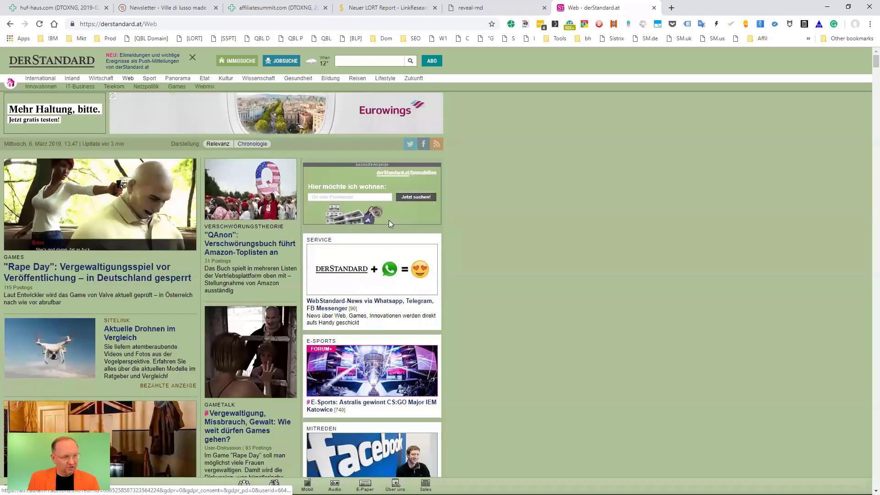
pyautogui.scroll(-4, 461, 218)
pyautogui.scroll(-12, 462, 218)
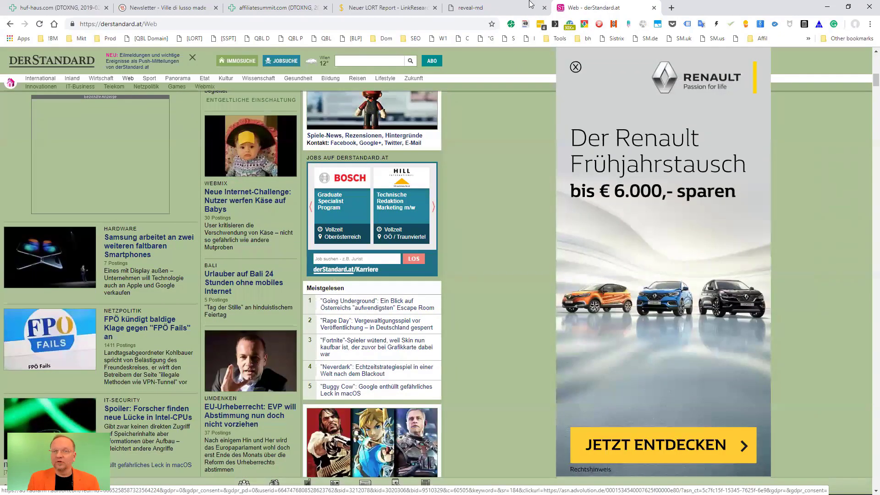
# Return to the Link Opportunities Review Tool and start the report for the listed URLs against the affiliatesummit.com base DTOX report
pyautogui.click(458, 7)
pyautogui.click(347, 3)
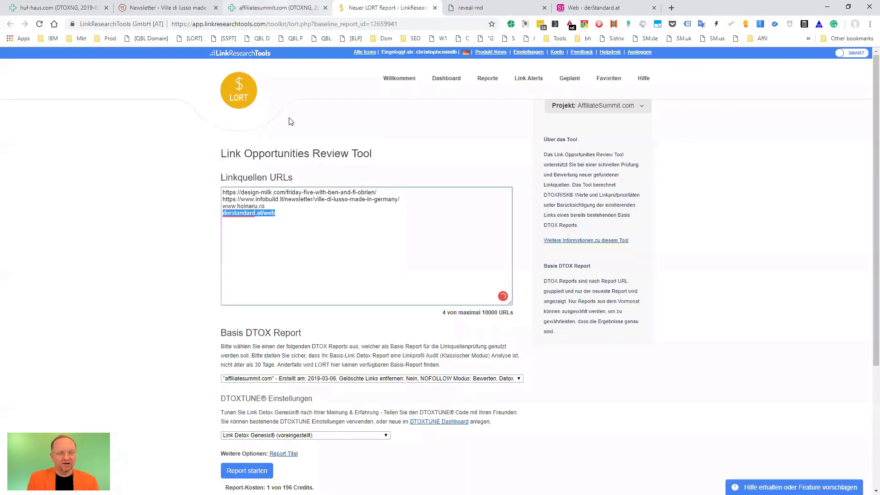
pyautogui.click(275, 244)
pyautogui.scroll(-2, 177, 287)
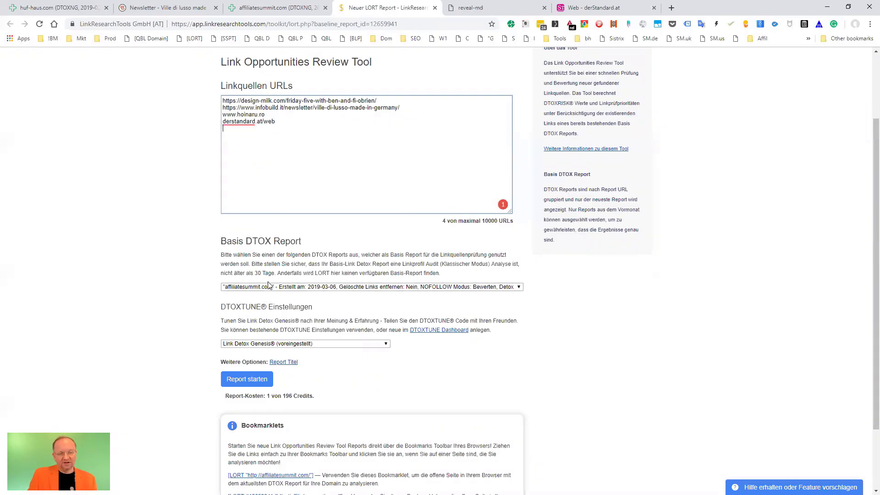
pyautogui.click(253, 380)
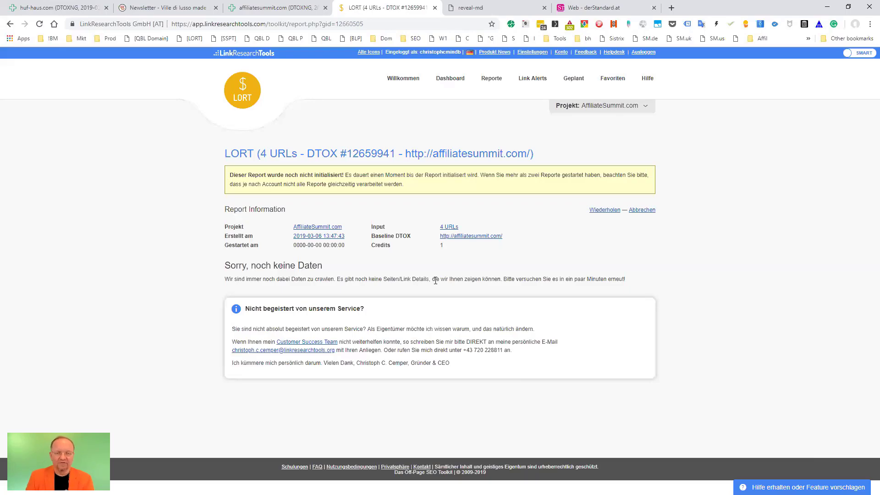
# Reload the LORT report until its data is ready and examine the DTOXRISK ratings of the submitted URLs
pyautogui.press('F5')
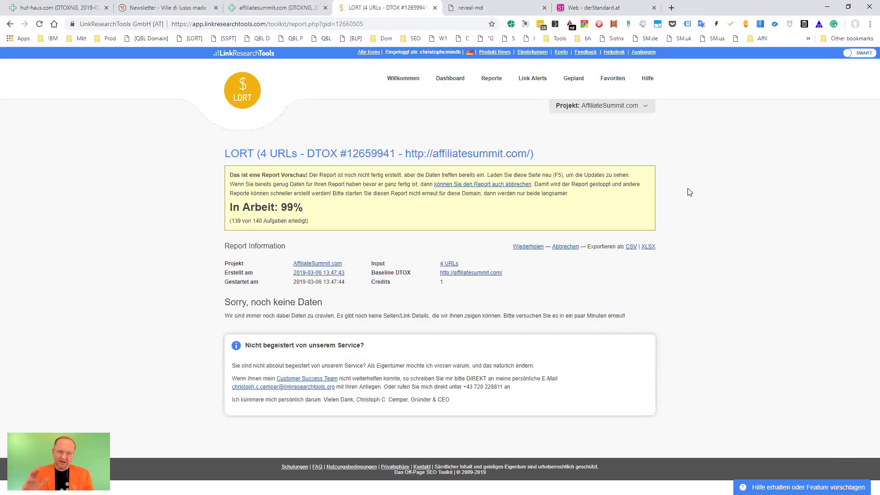
pyautogui.press('F5')
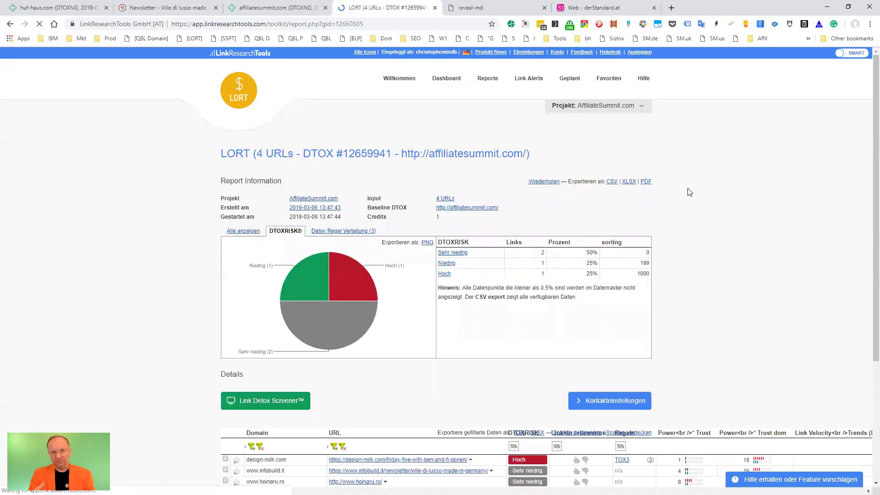
pyautogui.scroll(-5, 689, 307)
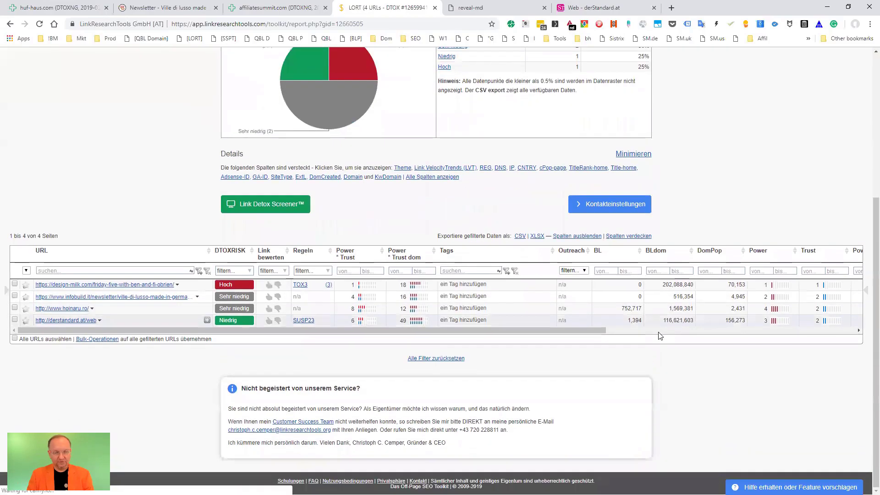
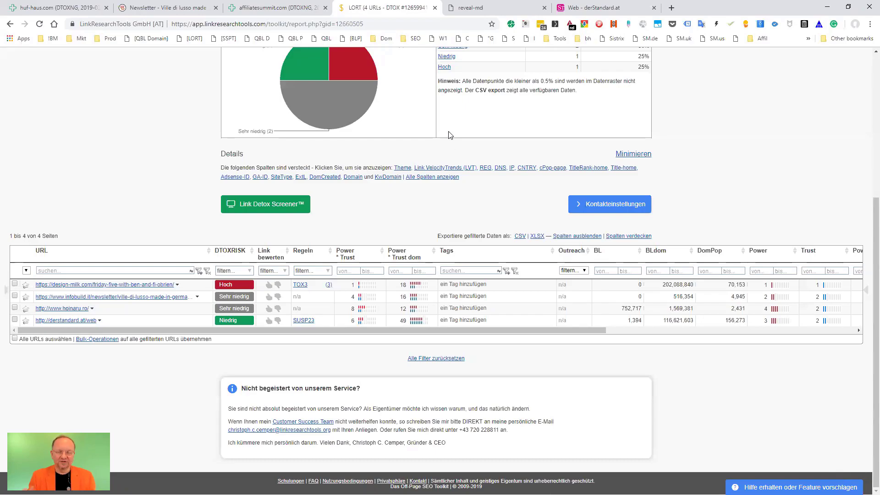
# Close the infobuild.it newsletter tab and return to the LORT report's details table
pyautogui.click(289, 6)
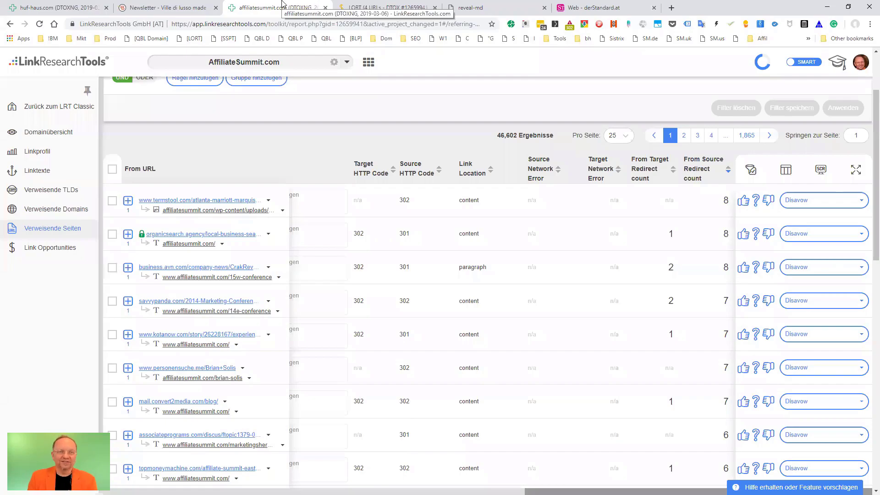
pyautogui.click(177, 8)
pyautogui.middleClick(178, 7)
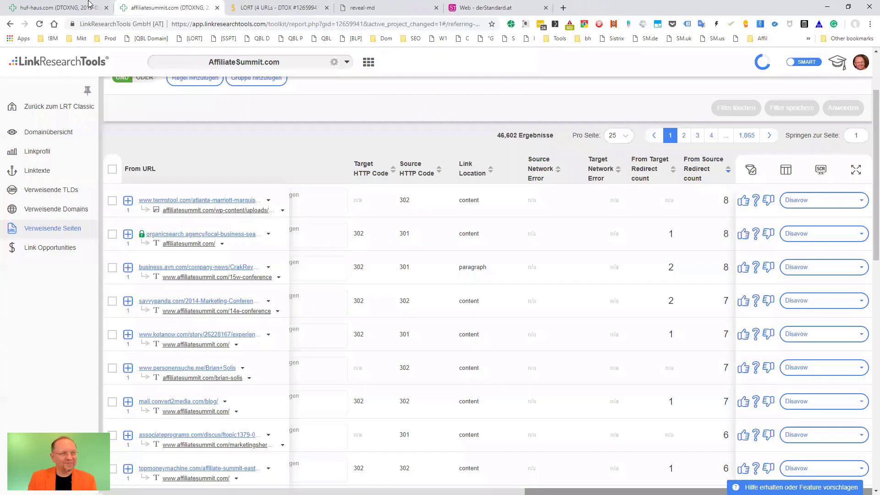
pyautogui.click(55, 8)
pyautogui.click(370, 6)
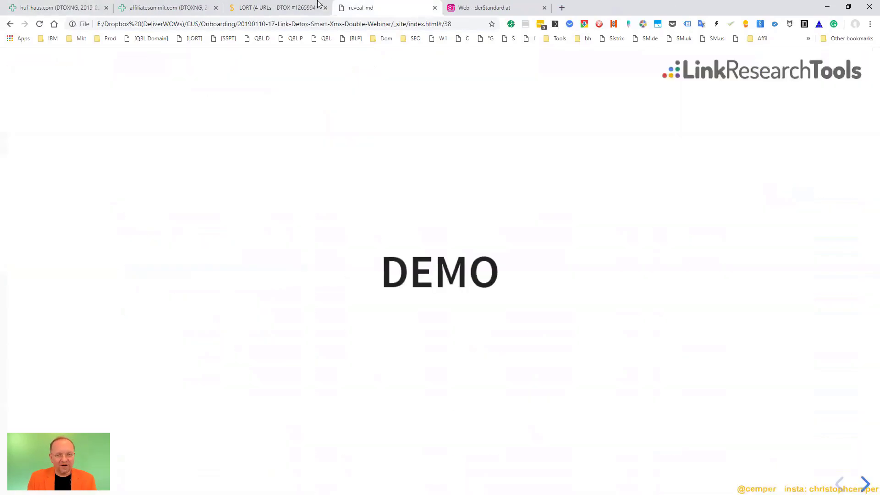
pyautogui.click(291, 6)
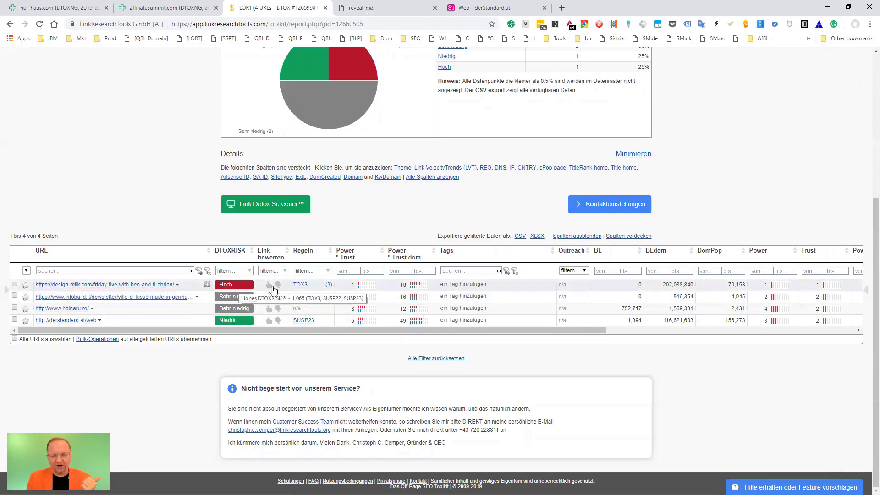
pyautogui.click(327, 271)
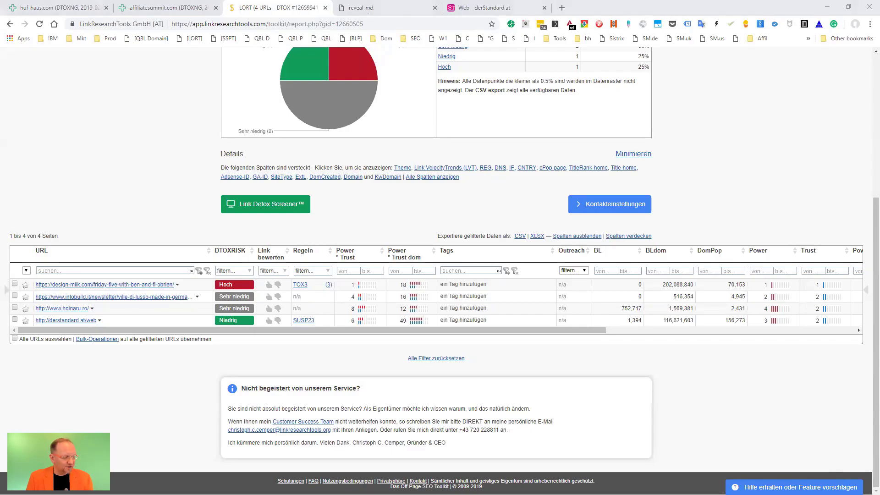
pyautogui.click(330, 231)
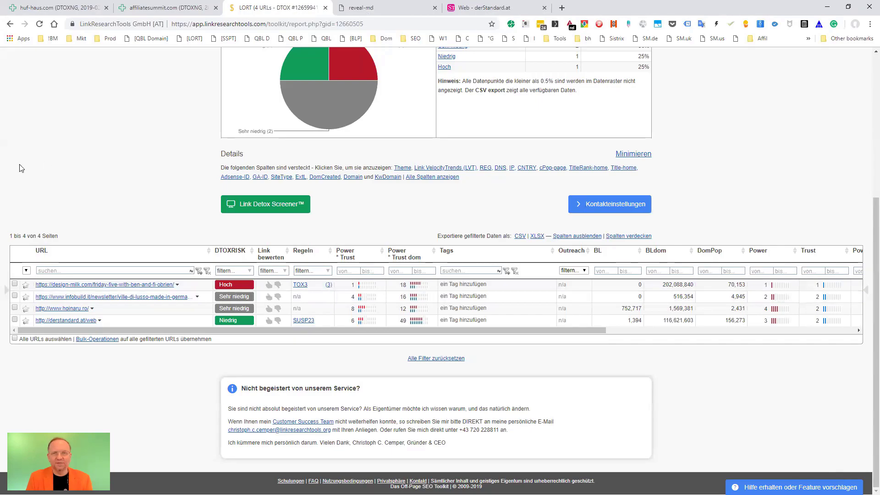
pyautogui.scroll(5, 212, 165)
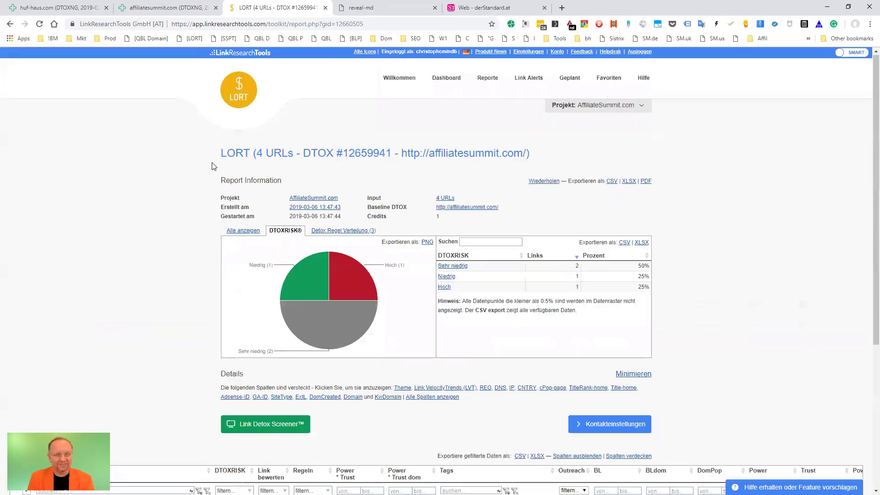